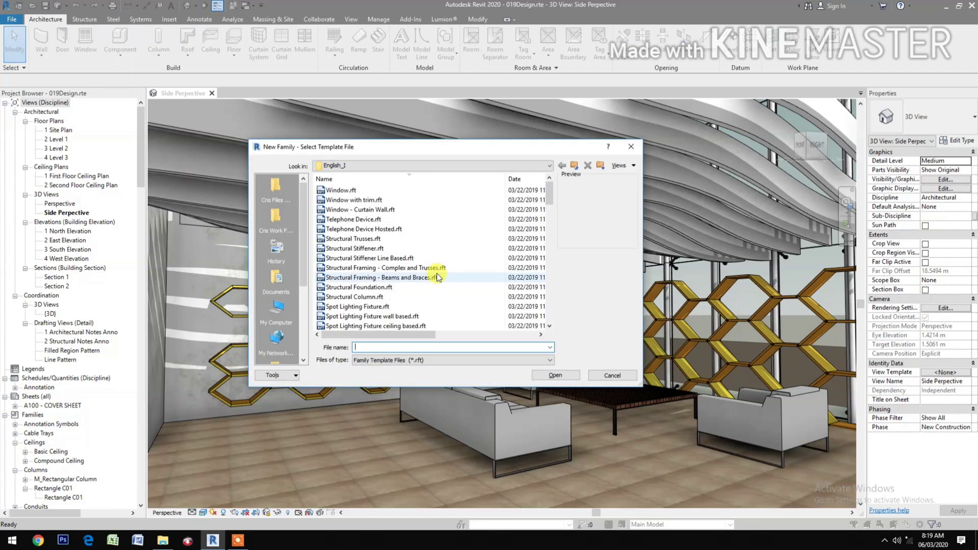
- Create a new family from the Metric Generic Model Pattern Based.rft template in the English templates folder
{"action": "left_click", "coordinate": [574, 165]}
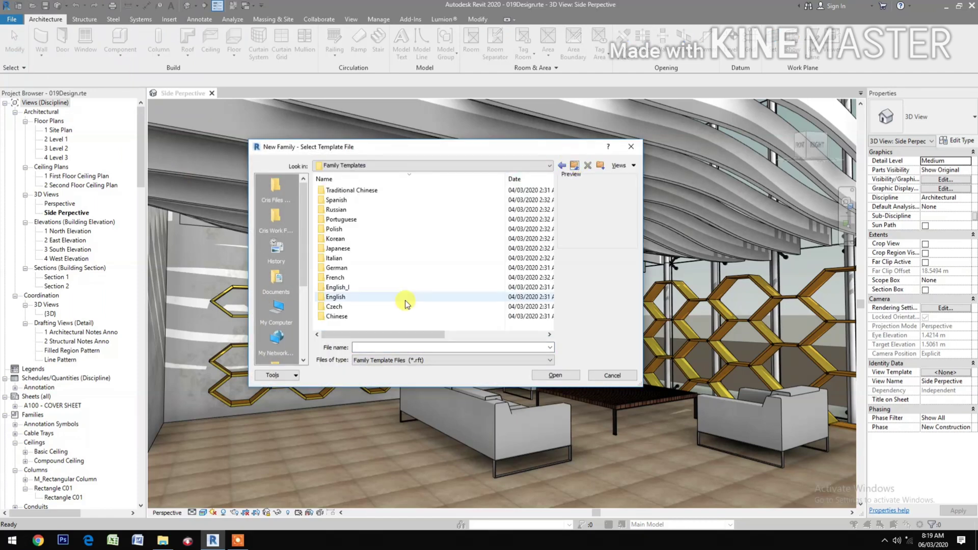
{"action": "double_click", "coordinate": [385, 296]}
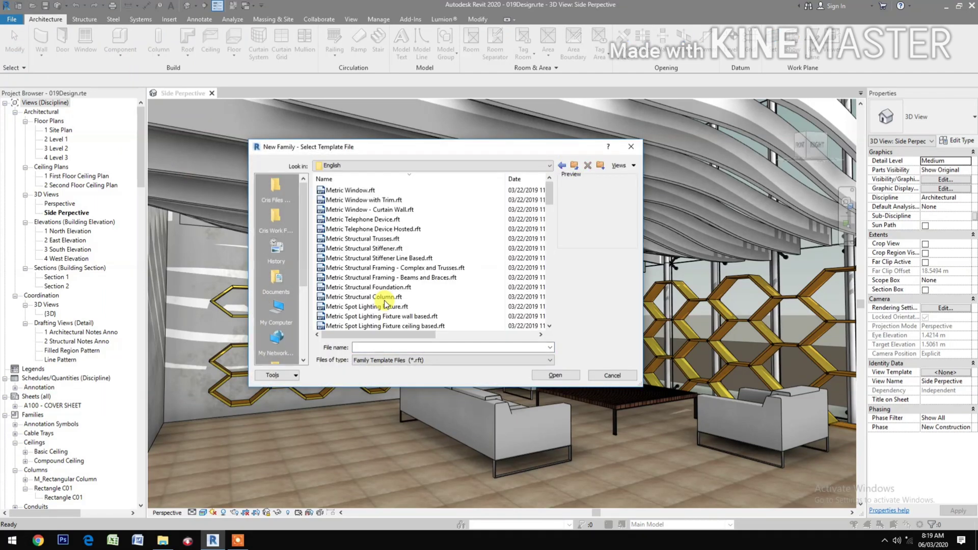
{"action": "scroll", "coordinate": [386, 304], "scroll_direction": "down", "scroll_amount": 2}
{"action": "scroll", "coordinate": [385, 304], "scroll_direction": "down", "scroll_amount": 6}
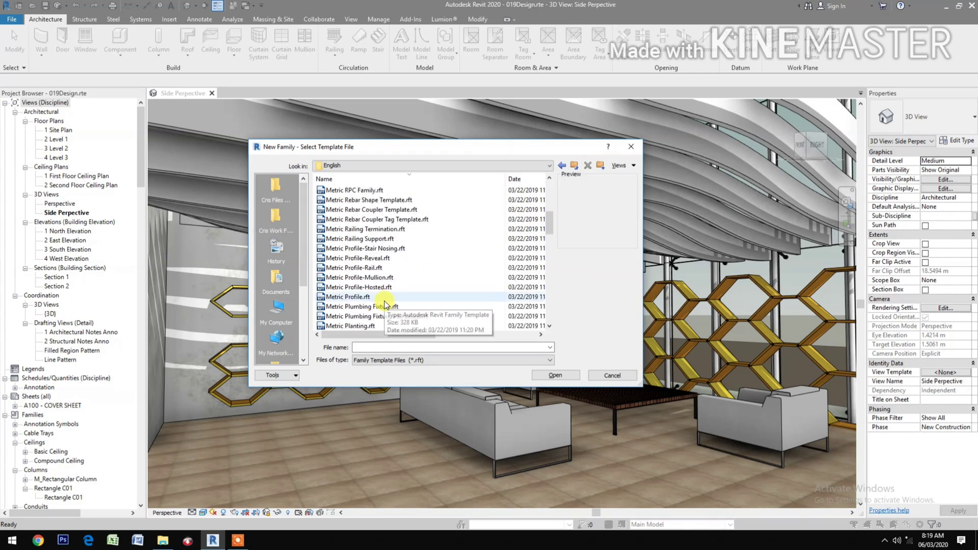
{"action": "scroll", "coordinate": [386, 304], "scroll_direction": "down", "scroll_amount": 3}
{"action": "scroll", "coordinate": [385, 304], "scroll_direction": "down", "scroll_amount": 3}
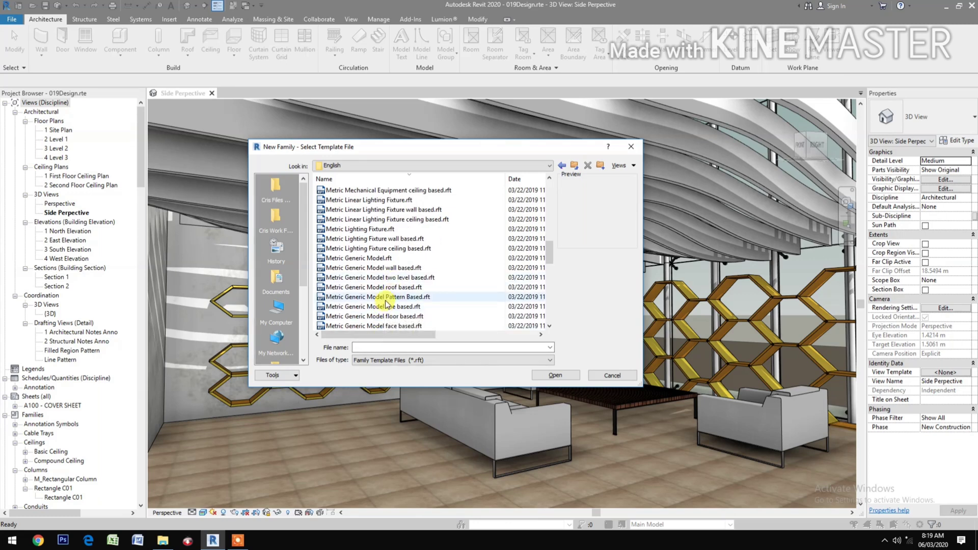
{"action": "left_click", "coordinate": [385, 298]}
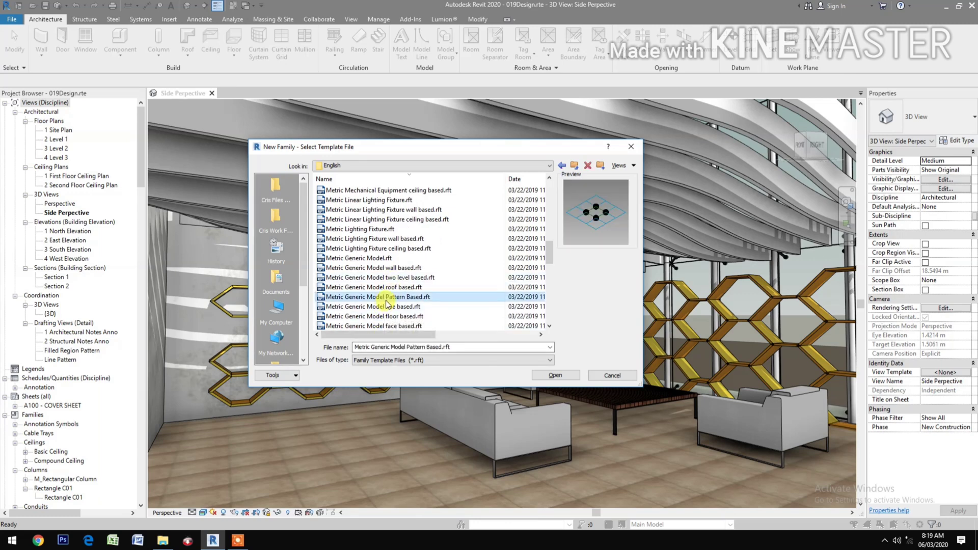
{"action": "left_click", "coordinate": [555, 375]}
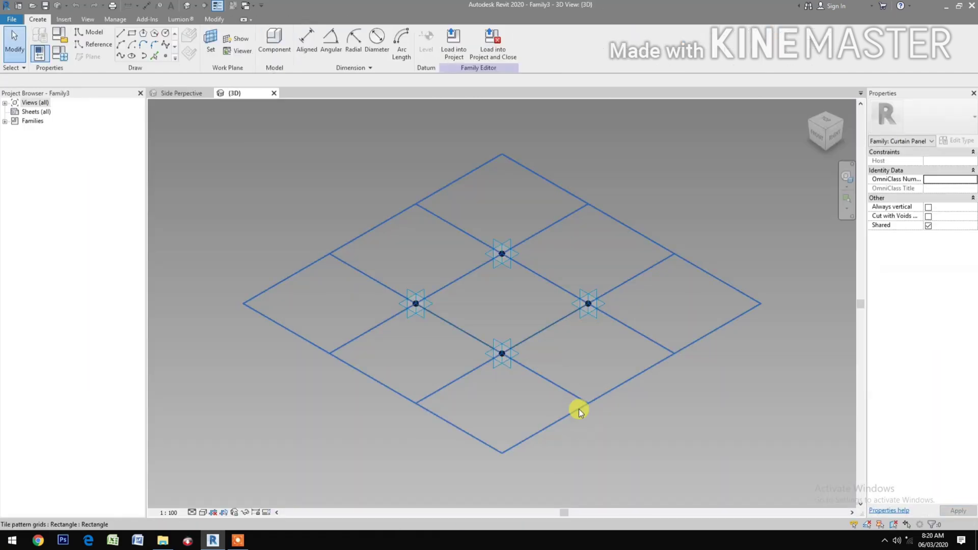
- Set both the horizontal and vertical spacing of the tile pattern grid to 500
{"action": "left_click", "coordinate": [579, 409]}
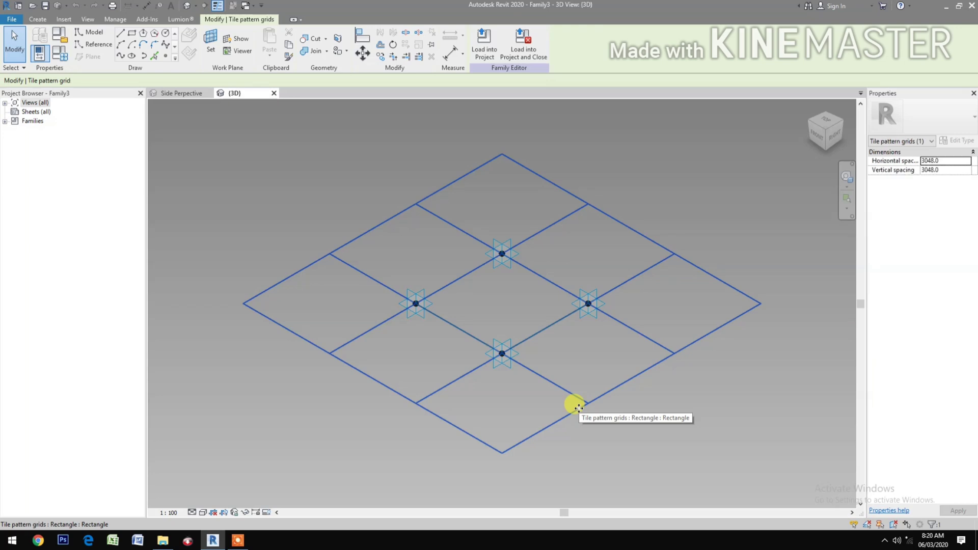
{"action": "left_click", "coordinate": [960, 162]}
{"action": "type", "text": "500"}
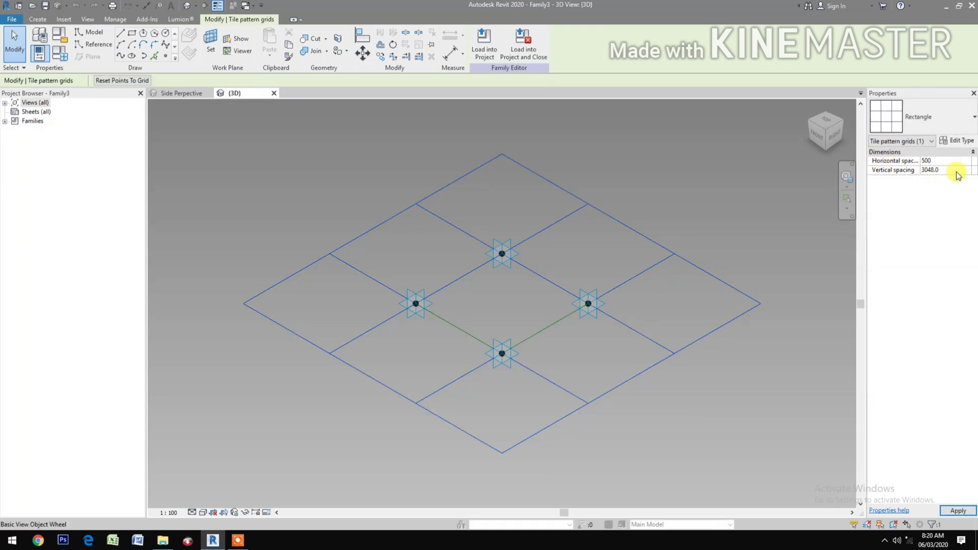
{"action": "left_click", "coordinate": [957, 171]}
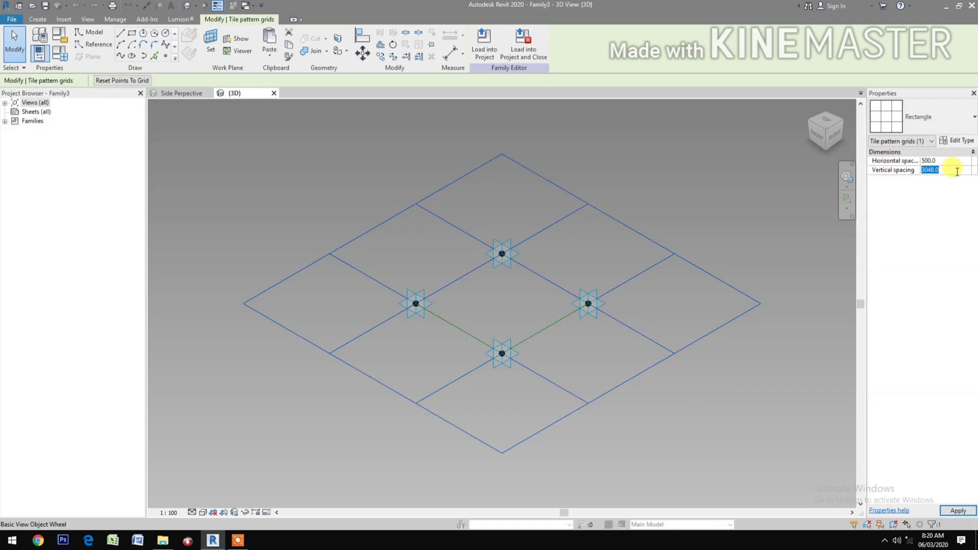
{"action": "key", "text": "Return"}
- Change the tile pattern grid's type to Hexagon and deselect the grid
{"action": "left_click", "coordinate": [938, 118]}
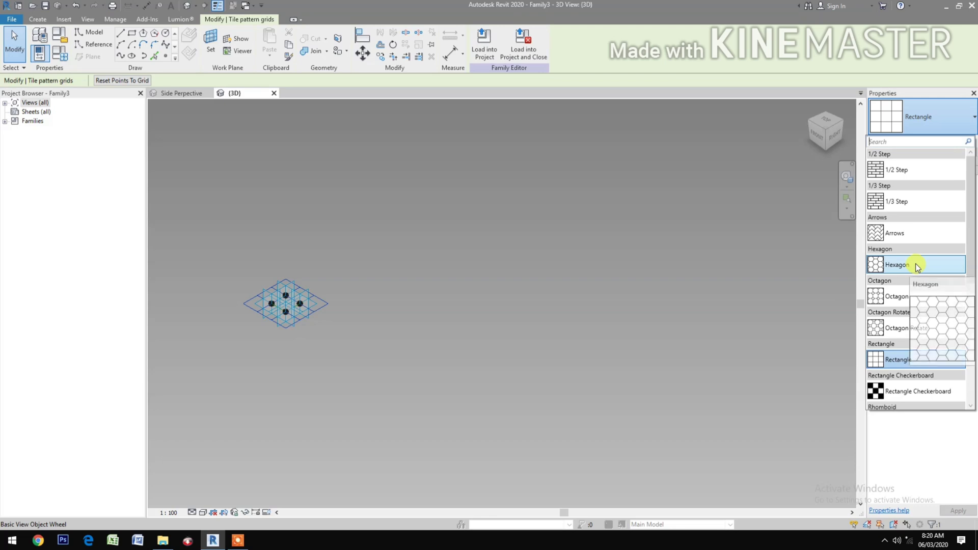
{"action": "left_click", "coordinate": [918, 267]}
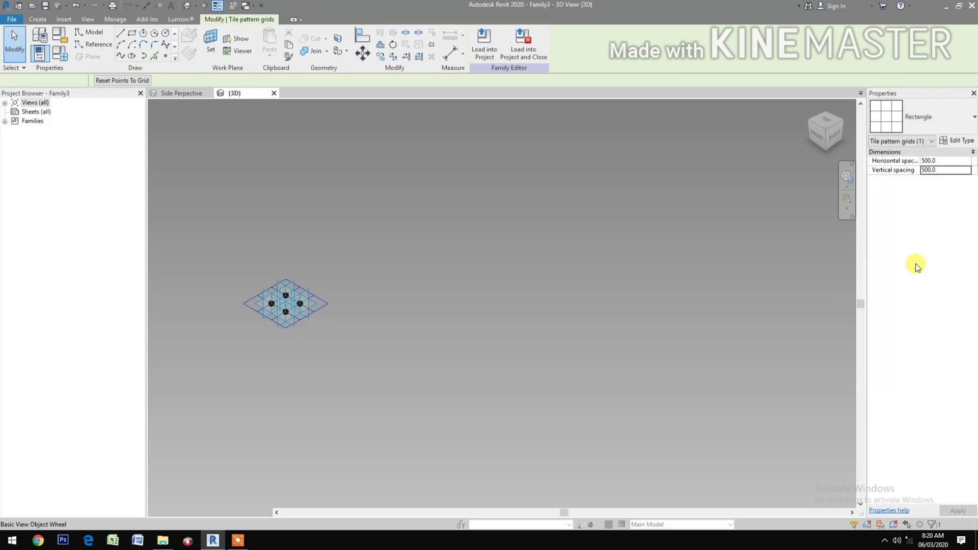
{"action": "left_click", "coordinate": [417, 385]}
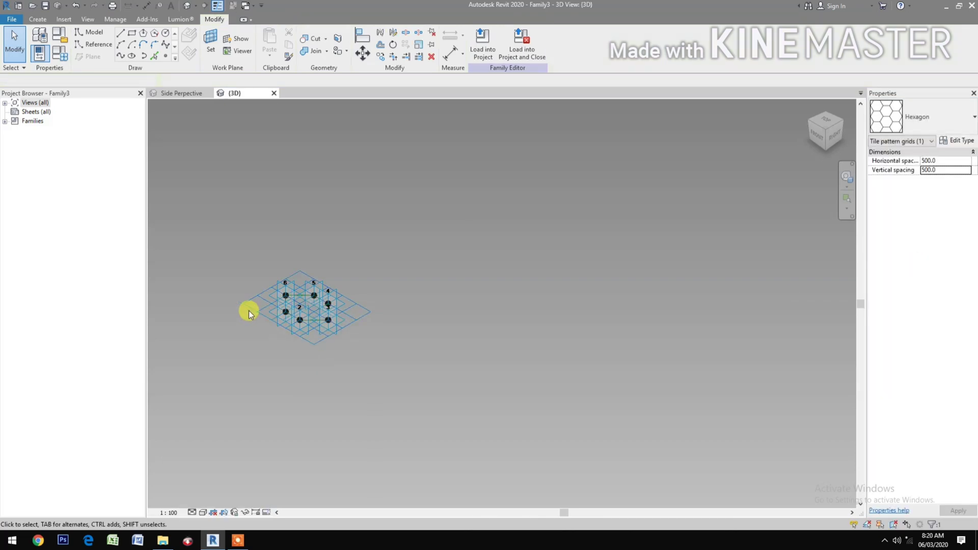
{"action": "scroll", "coordinate": [266, 322], "scroll_direction": "up", "scroll_amount": 1}
{"action": "scroll", "coordinate": [266, 321], "scroll_direction": "up", "scroll_amount": 3}
{"action": "middle_click_drag", "start_coordinate": [284, 382], "coordinate": [278, 416]}
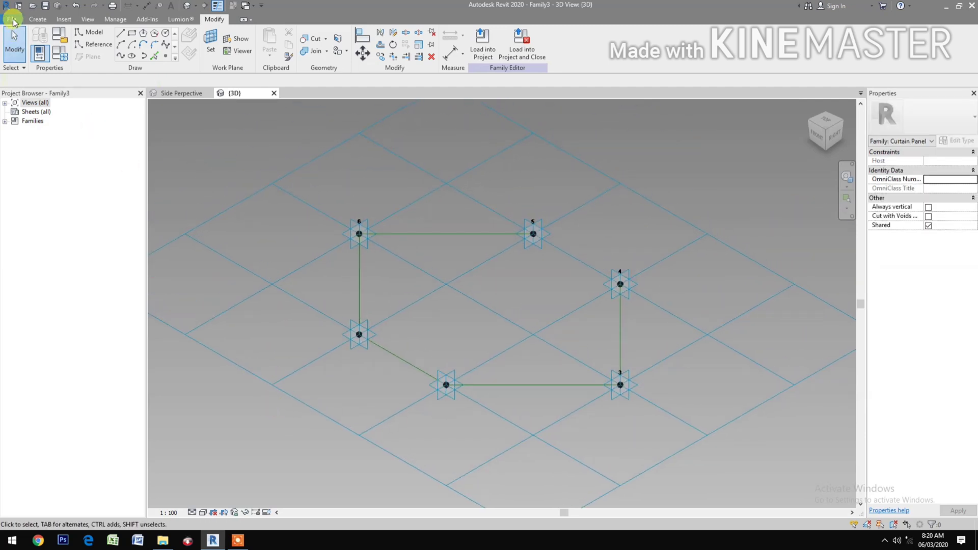
- Create another new family from the Metric Generic Model Adaptive.rft template in the English templates folder
{"action": "left_click", "coordinate": [14, 22]}
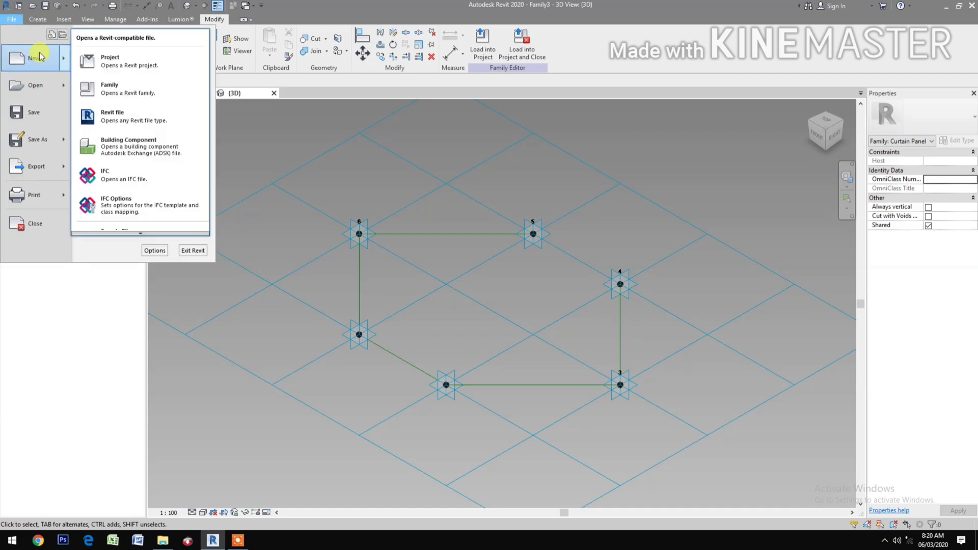
{"action": "left_click", "coordinate": [313, 196]}
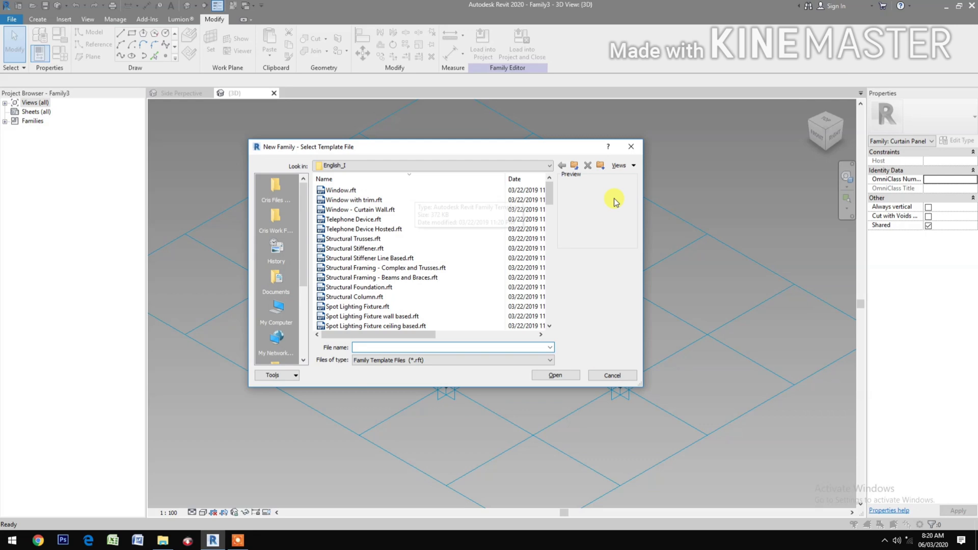
{"action": "left_click", "coordinate": [574, 165]}
{"action": "double_click", "coordinate": [347, 299]}
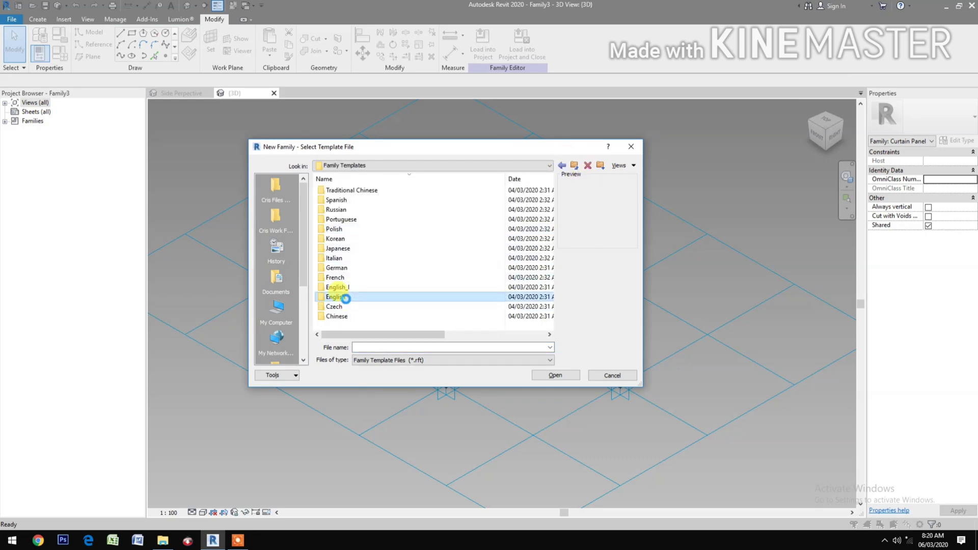
{"action": "scroll", "coordinate": [347, 301], "scroll_direction": "down", "scroll_amount": 10}
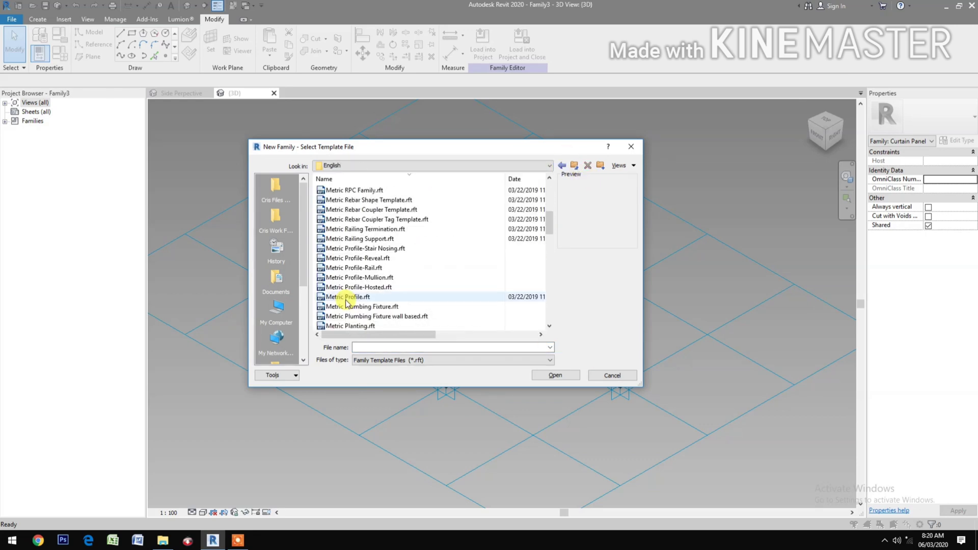
{"action": "left_click", "coordinate": [428, 315]}
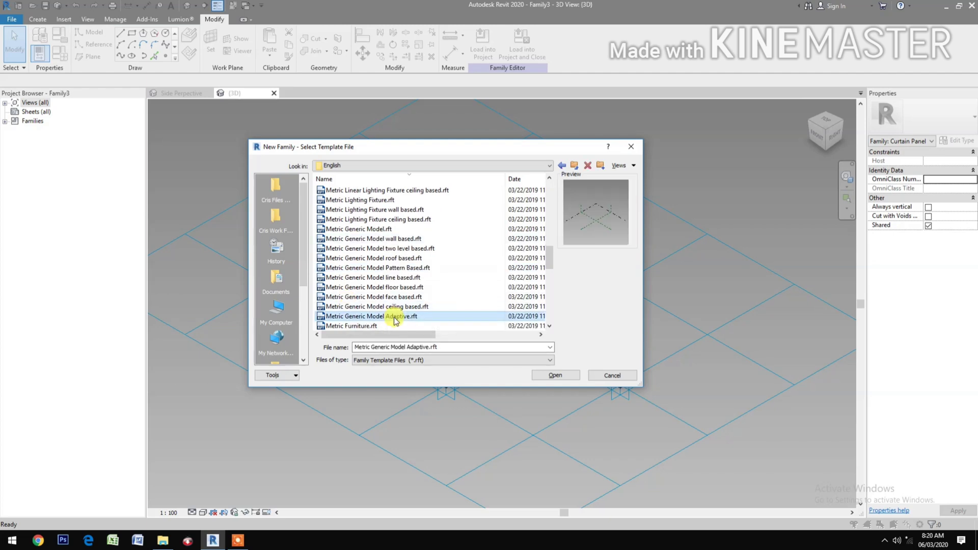
{"action": "left_click", "coordinate": [558, 377]}
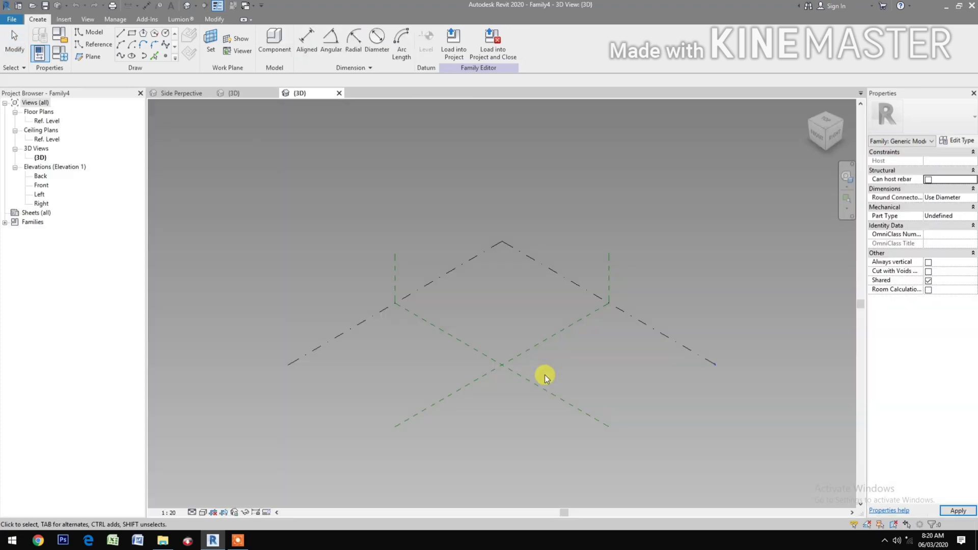
- Place a reference point on the Ref. Level work plane where the two center reference planes intersect
{"action": "left_click", "coordinate": [166, 57]}
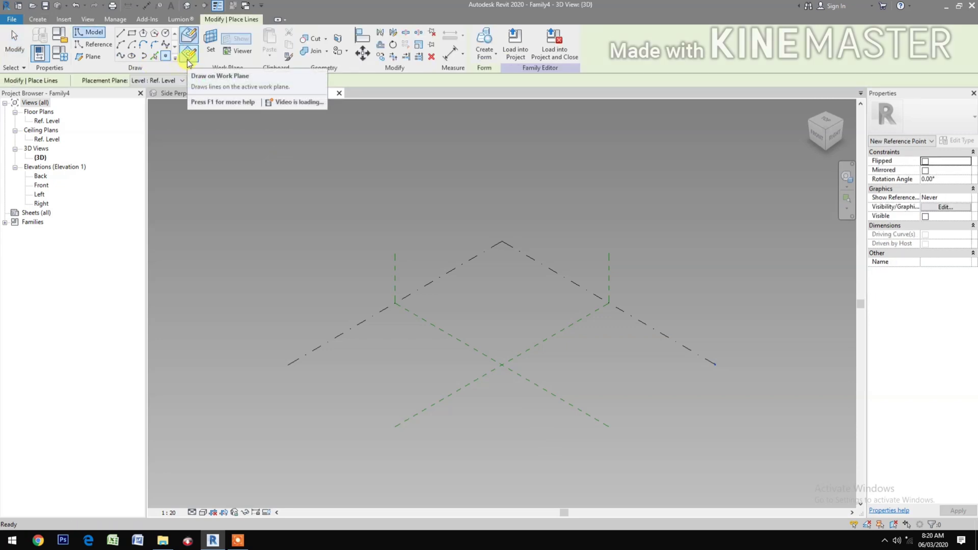
{"action": "left_click", "coordinate": [188, 60]}
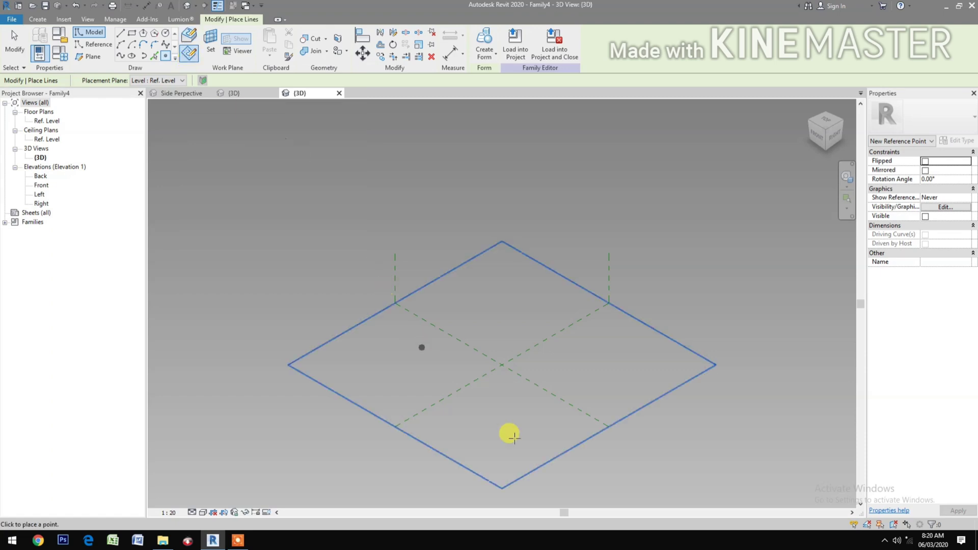
{"action": "scroll", "coordinate": [513, 437], "scroll_direction": "up", "scroll_amount": 6}
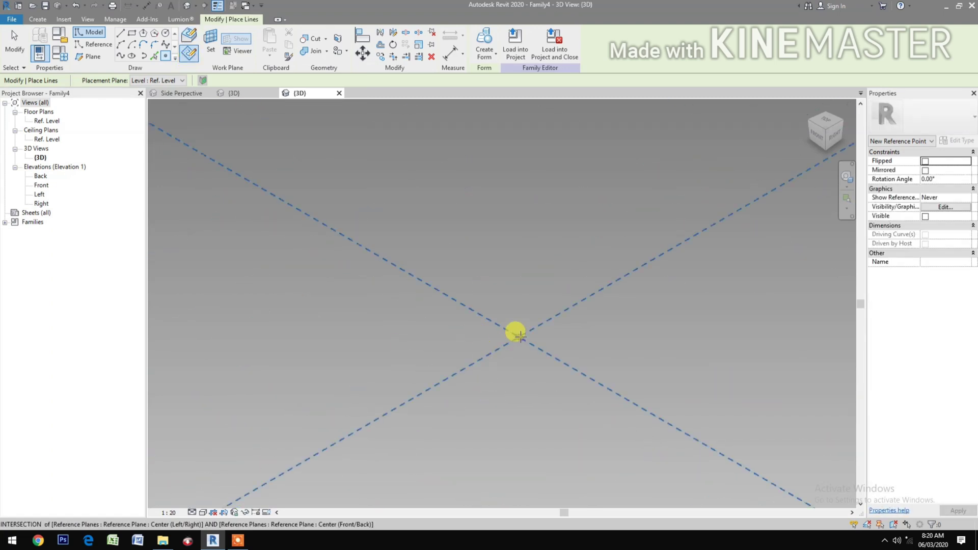
{"action": "left_click", "coordinate": [519, 336]}
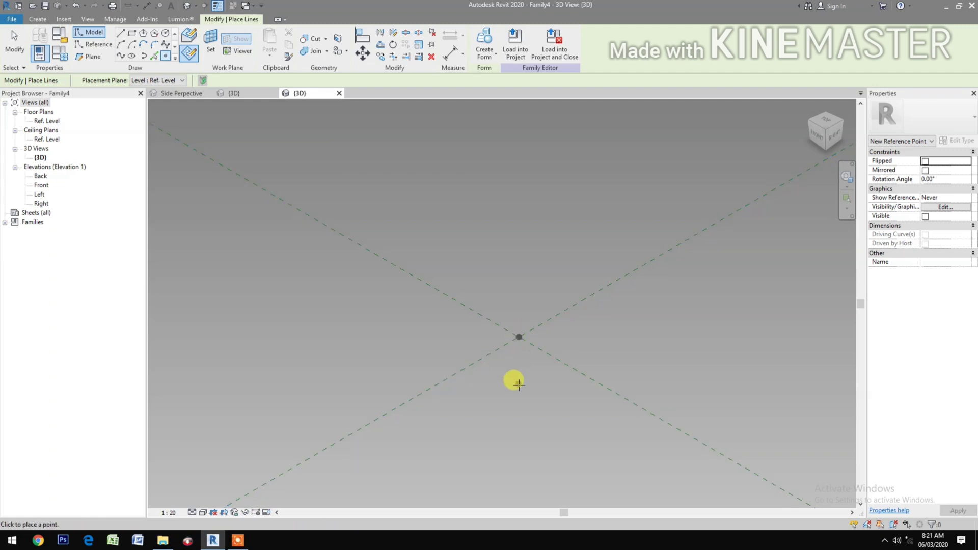
{"action": "key", "text": "Escape"}
{"action": "key", "text": "Escape"}
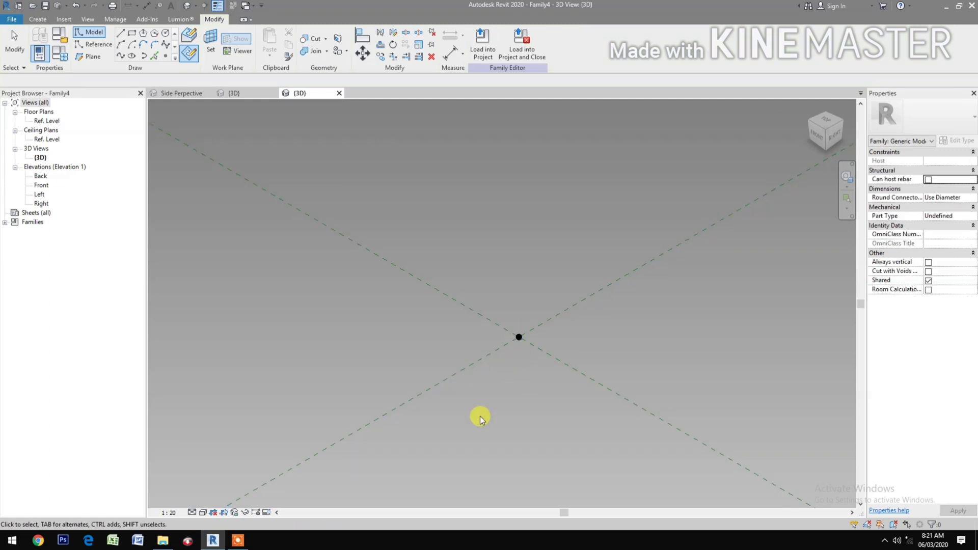
- Make the reference point at the center intersection adaptive
{"action": "left_click", "coordinate": [563, 303]}
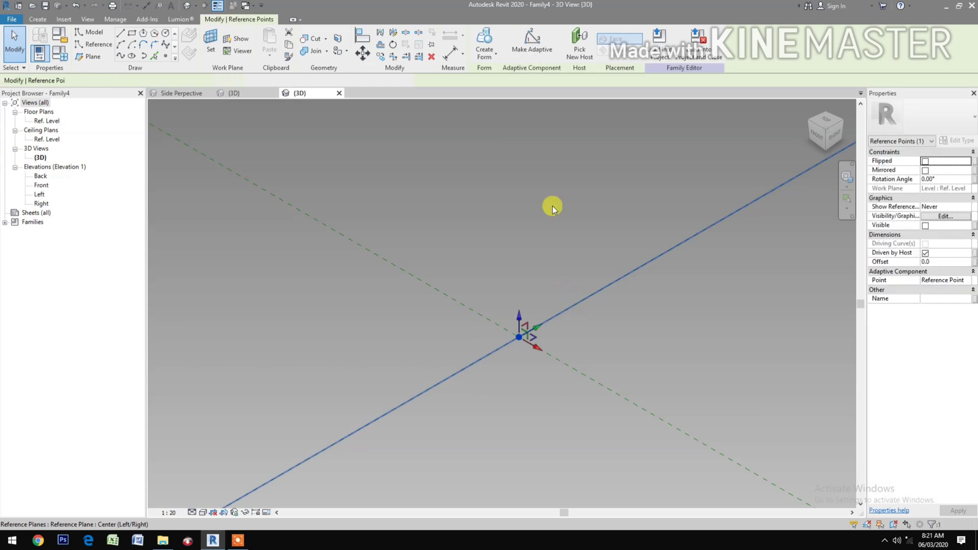
{"action": "left_click", "coordinate": [534, 51]}
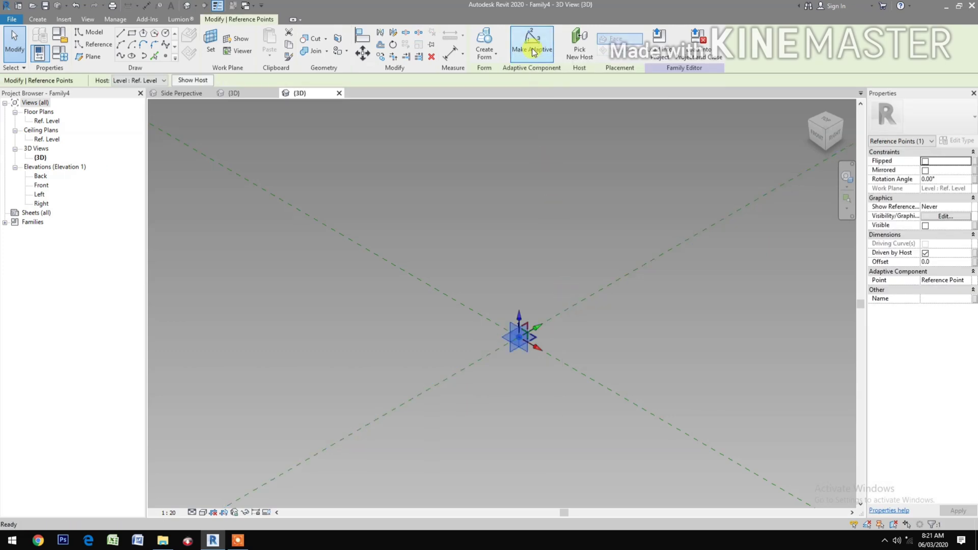
{"action": "left_click", "coordinate": [640, 338]}
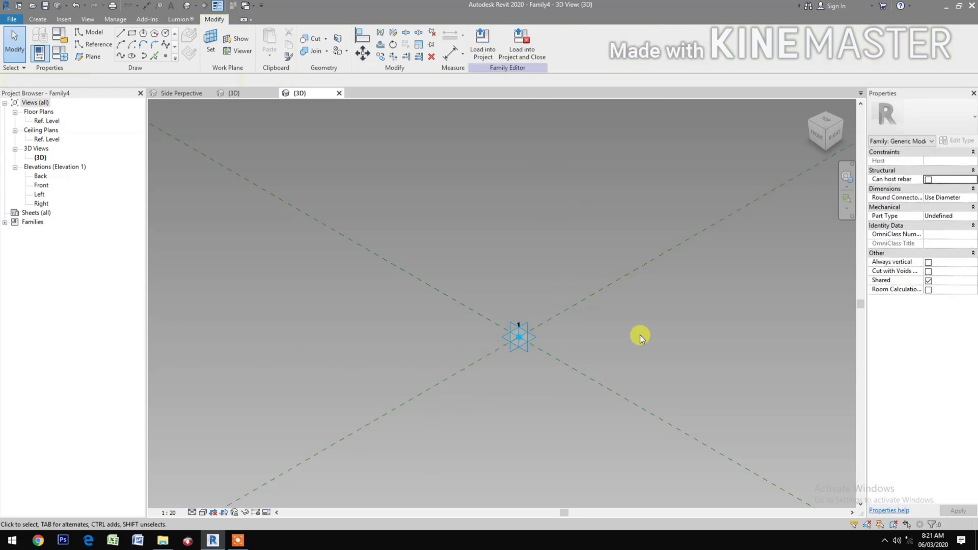
- Turn off Shared and turn on Always vertical in the adaptive family's properties
{"action": "left_click", "coordinate": [928, 280]}
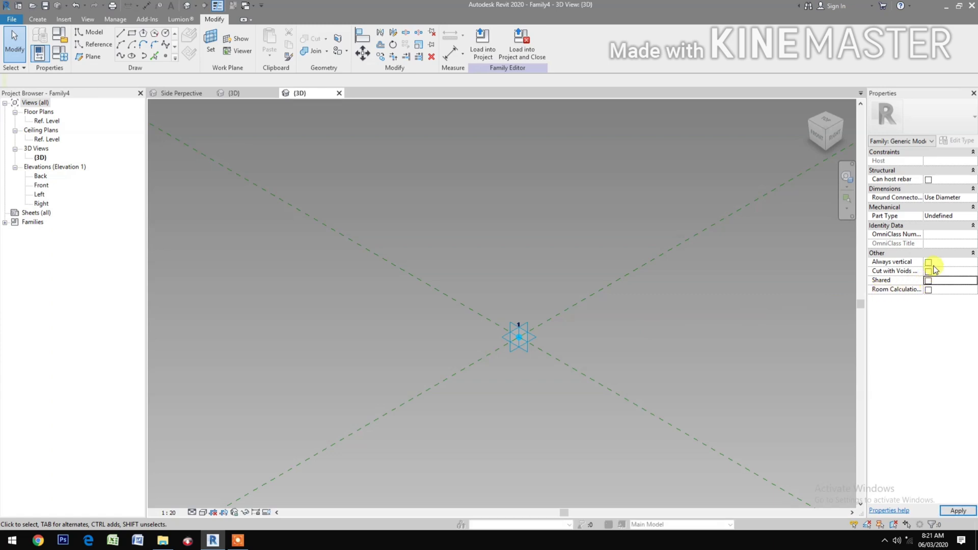
{"action": "left_click", "coordinate": [929, 262]}
{"action": "left_click", "coordinate": [928, 263]}
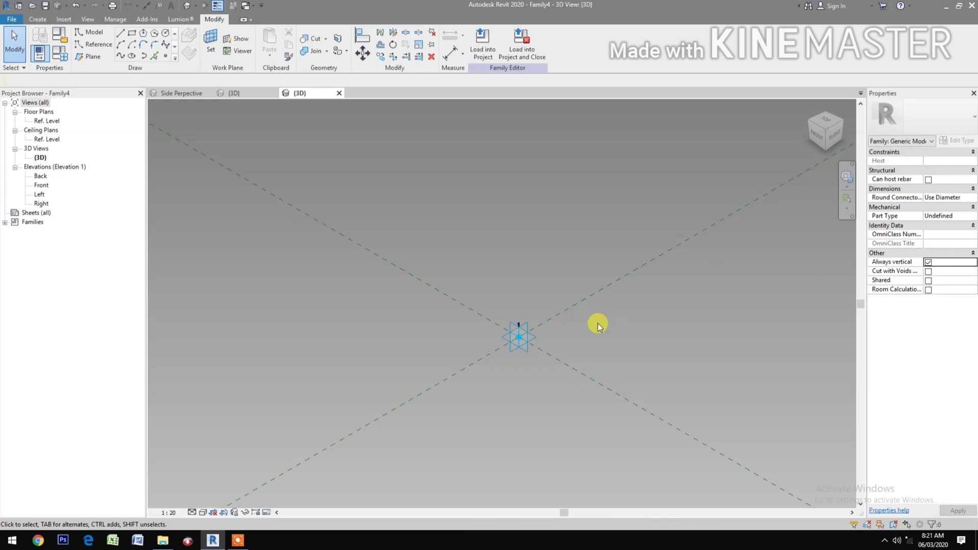
- Set the adaptive point's vertical reference plane as the work plane and draw a small model-line rectangle on it, just above the point
{"action": "left_click", "coordinate": [211, 51]}
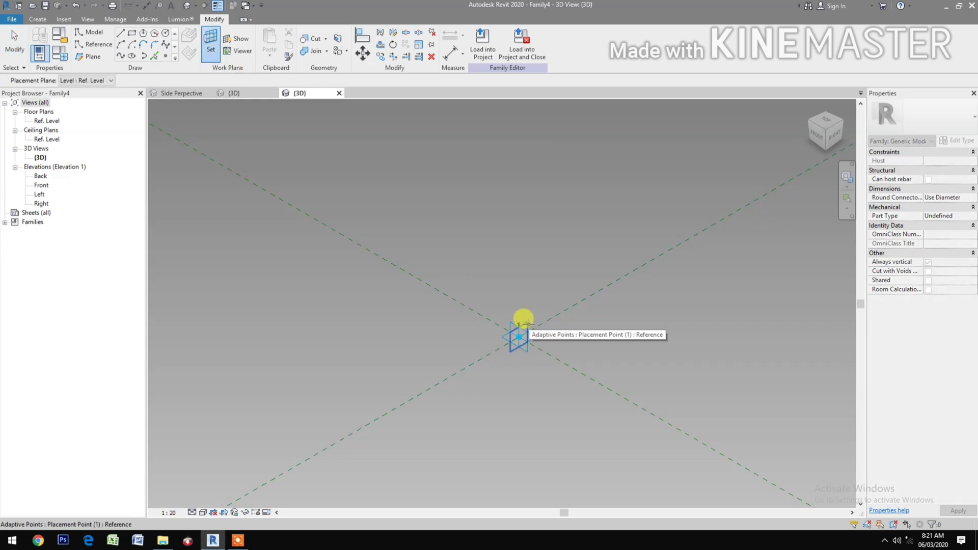
{"action": "left_click", "coordinate": [528, 324]}
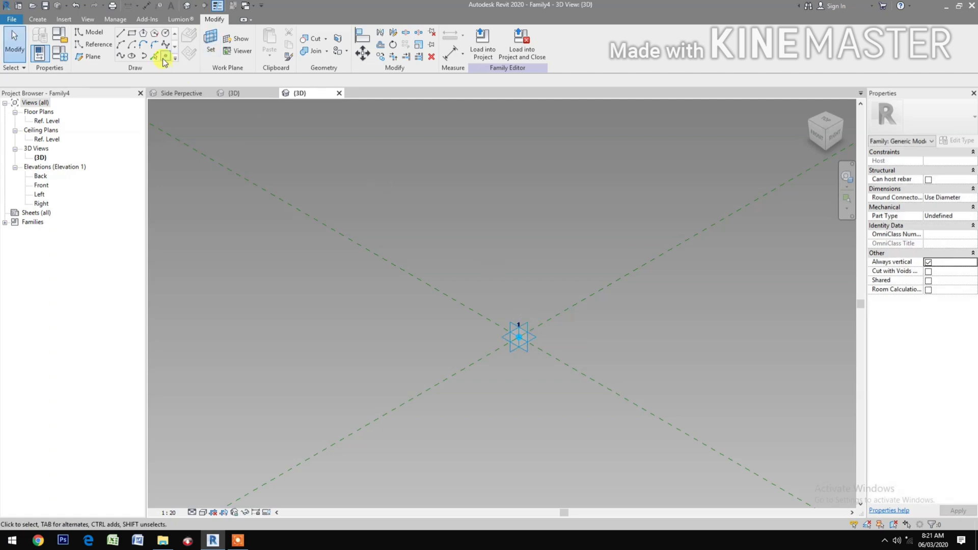
{"action": "left_click", "coordinate": [132, 33]}
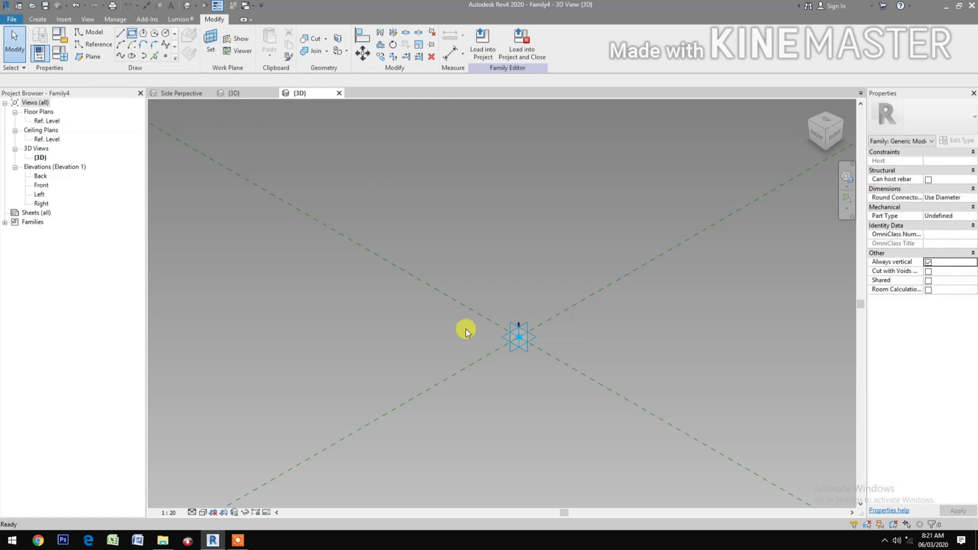
{"action": "left_click", "coordinate": [497, 335]}
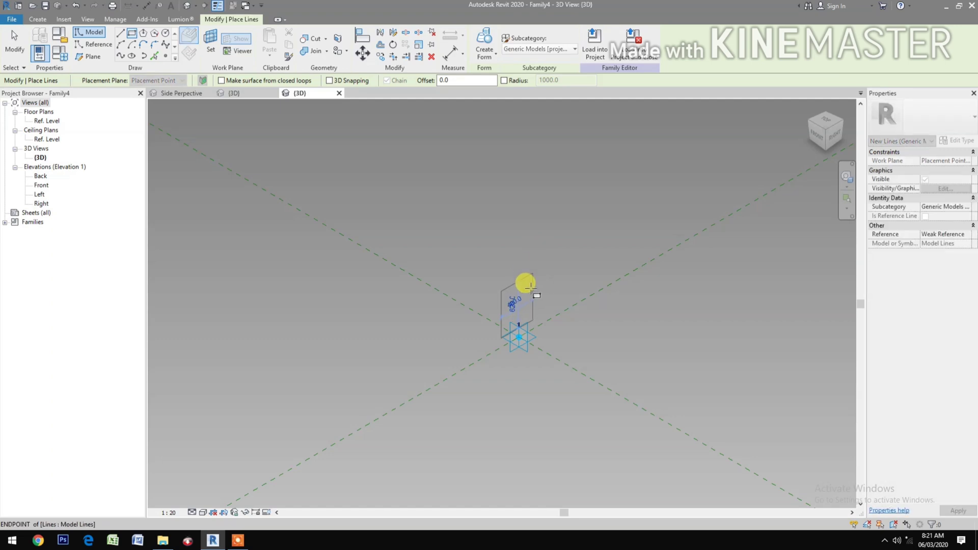
{"action": "left_click", "coordinate": [532, 274]}
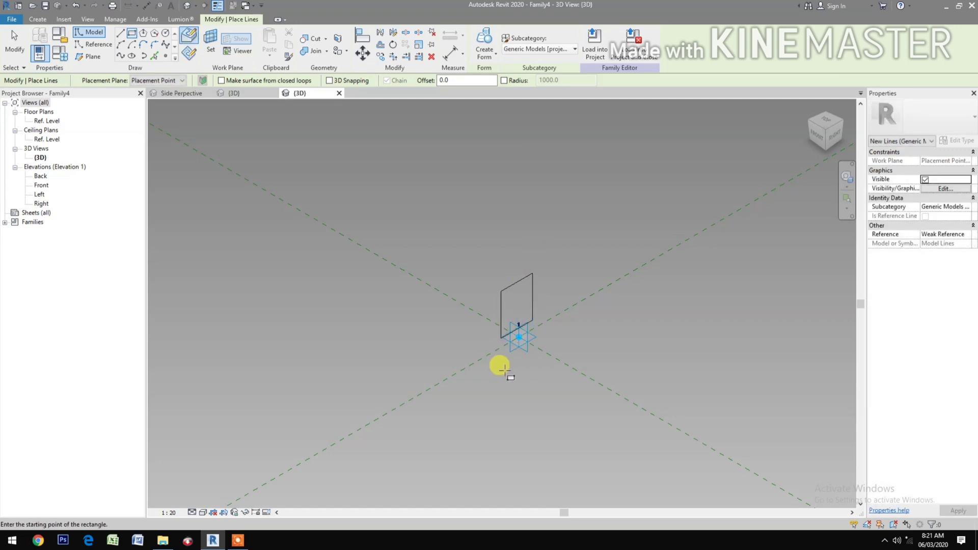
{"action": "key", "text": "Escape"}
{"action": "key", "text": "Escape"}
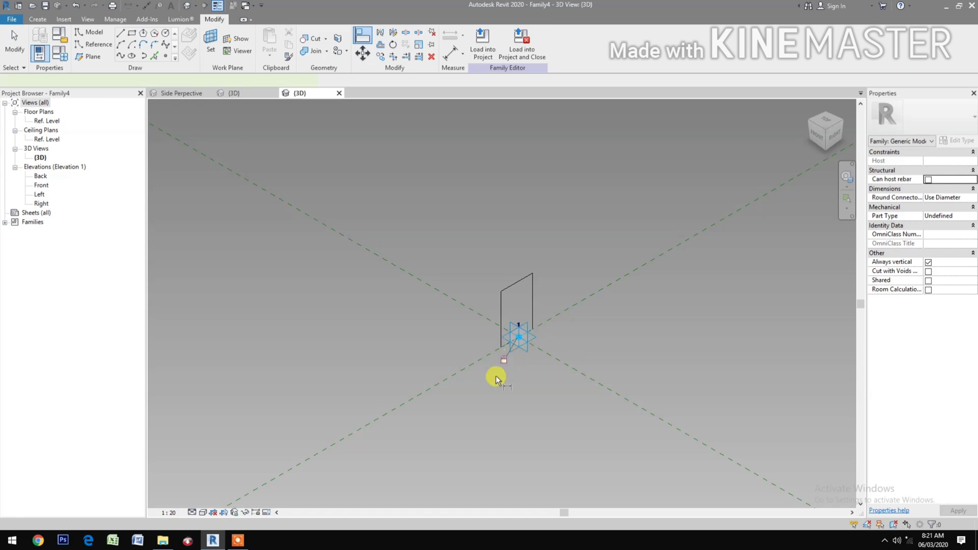
- Dimension the rectangle's two vertical sides through the Center (Front/Back) reference plane and make the segments equal
{"action": "key", "text": "d"}
{"action": "key", "text": "i"}
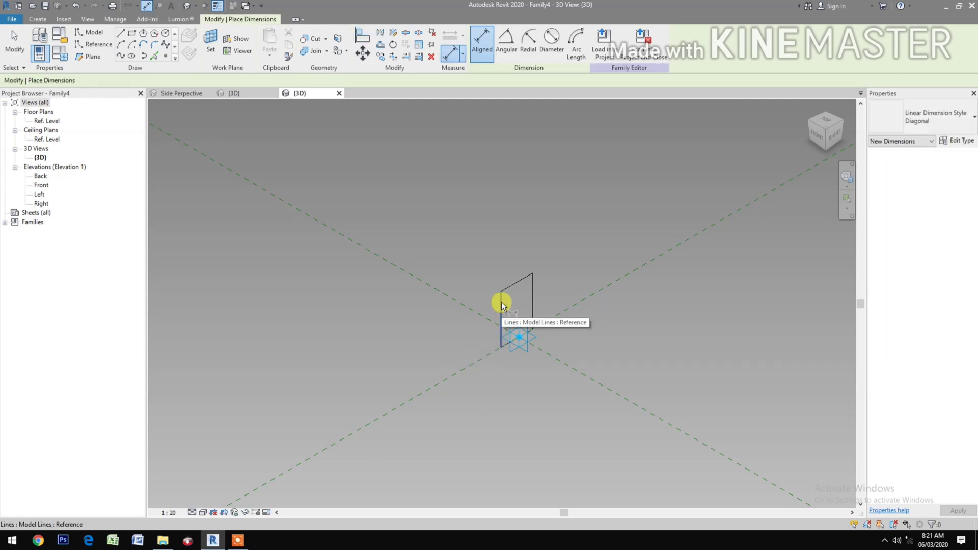
{"action": "left_click", "coordinate": [502, 305]}
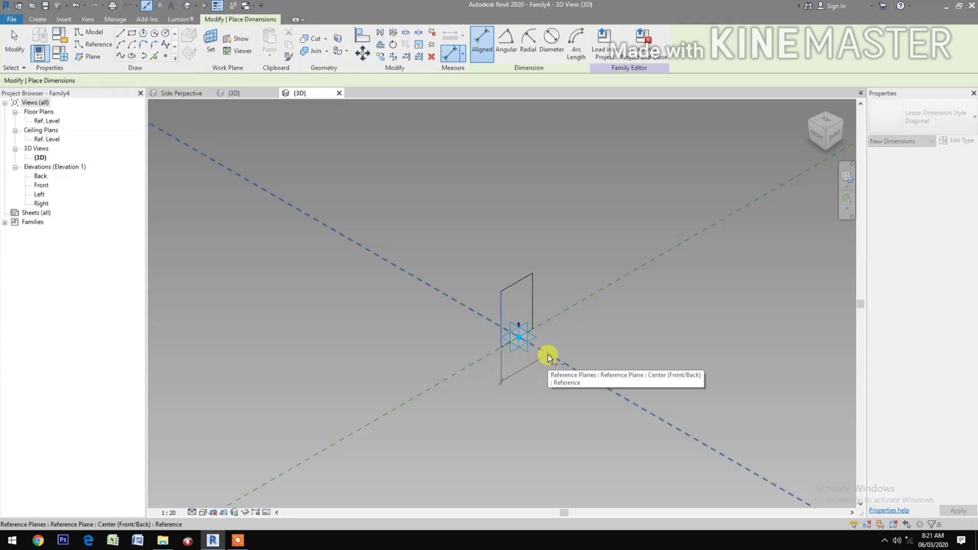
{"action": "left_click", "coordinate": [533, 314]}
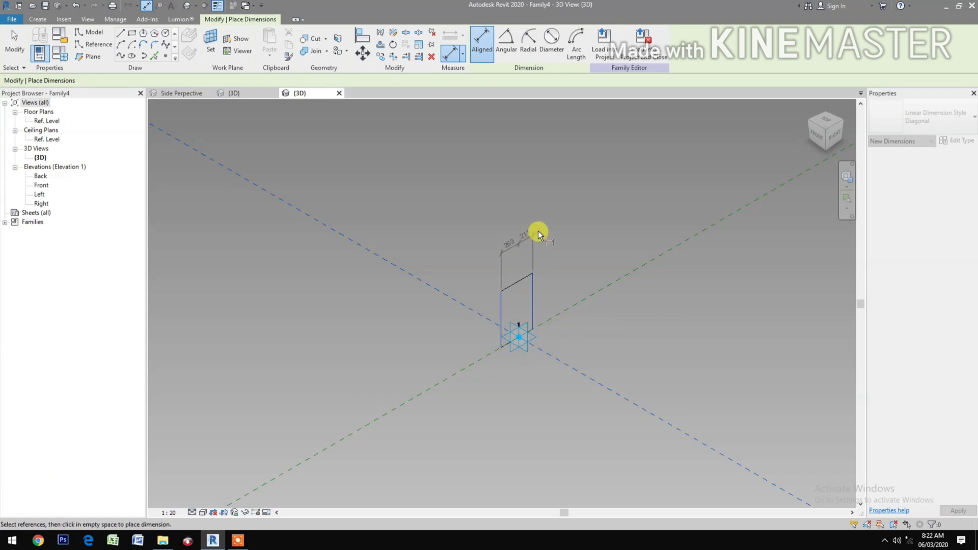
{"action": "left_click", "coordinate": [539, 233]}
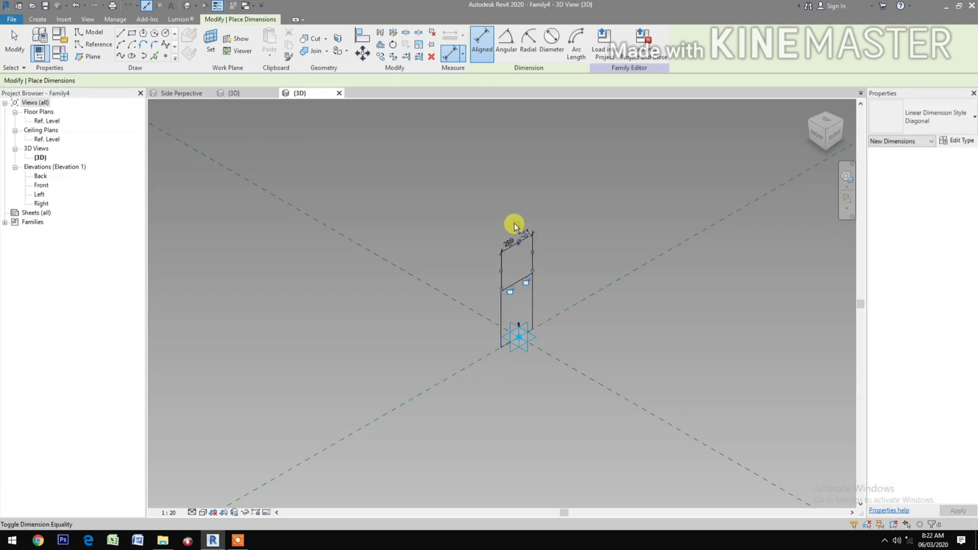
{"action": "left_click", "coordinate": [514, 224]}
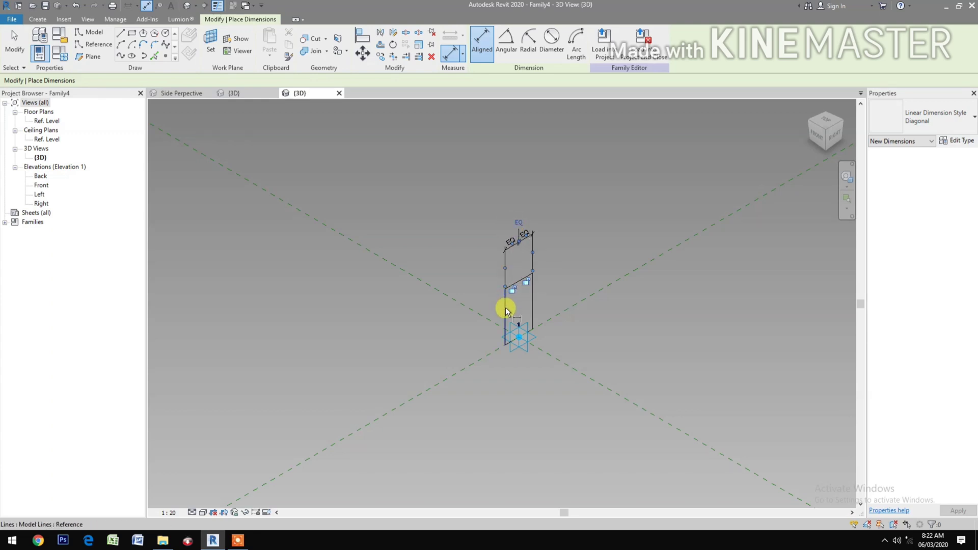
{"action": "key", "text": "Escape"}
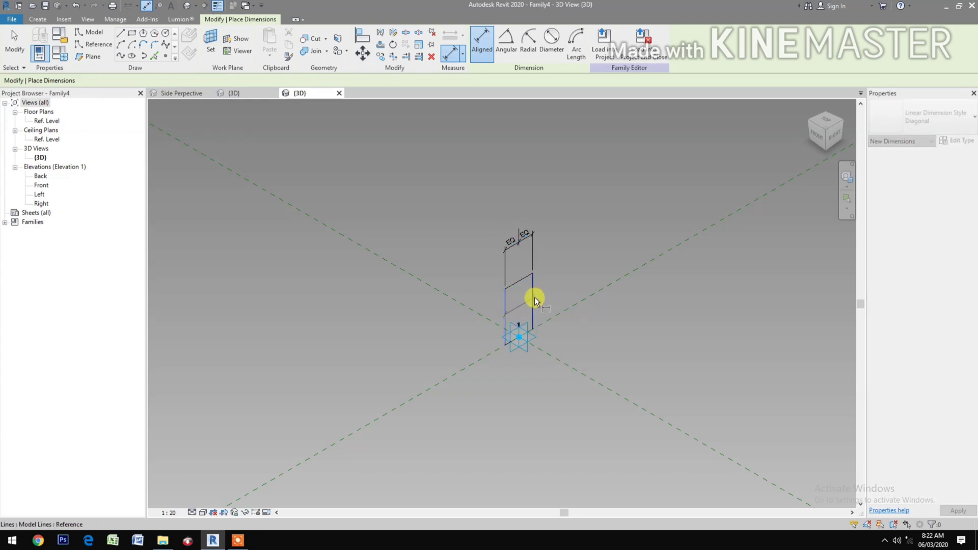
- Dimension the overall width between the rectangle's two vertical sides, placed above the equality dimension
{"action": "left_click", "coordinate": [536, 298]}
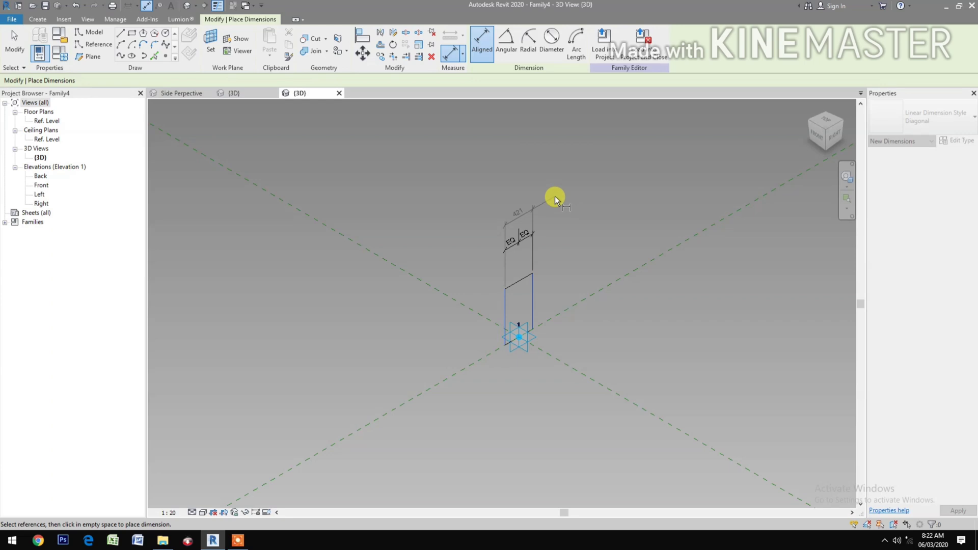
{"action": "left_click", "coordinate": [552, 218]}
{"action": "key", "text": "Escape"}
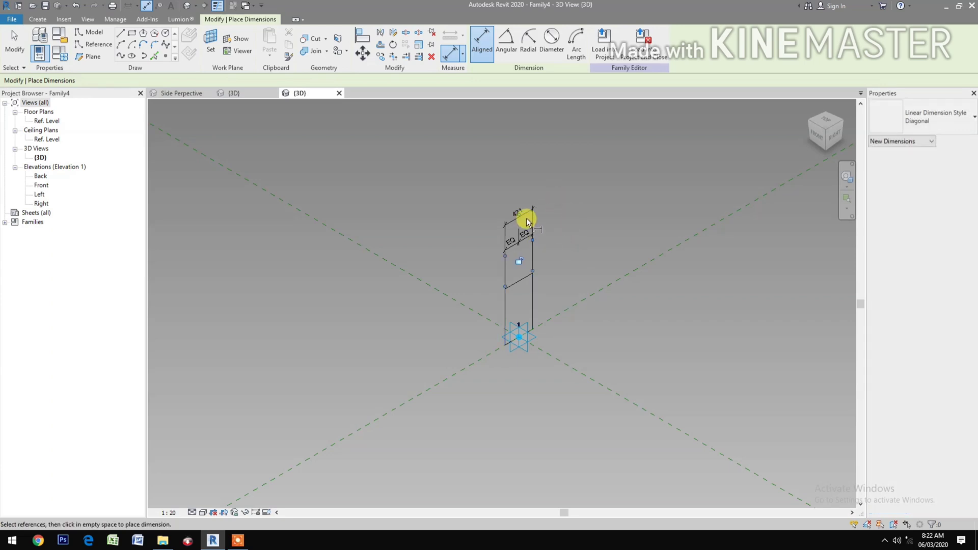
{"action": "key", "text": "Escape"}
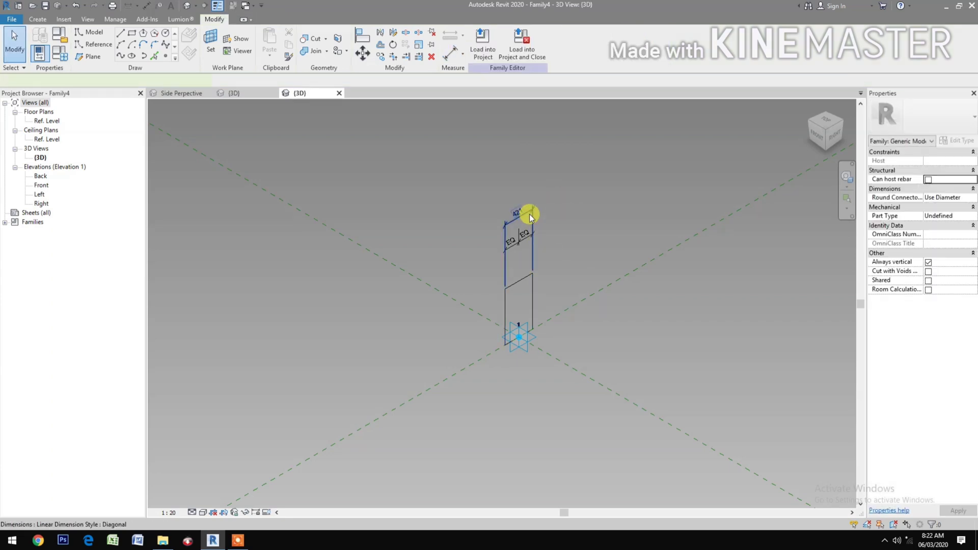
- Label the overall width dimension with a new family type parameter named Width
{"action": "left_click", "coordinate": [529, 214]}
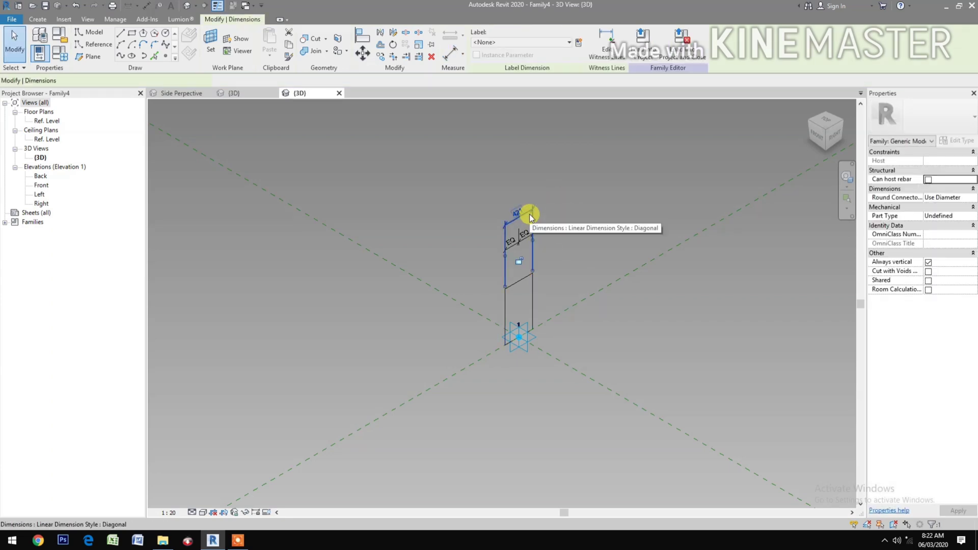
{"action": "left_click", "coordinate": [579, 44]}
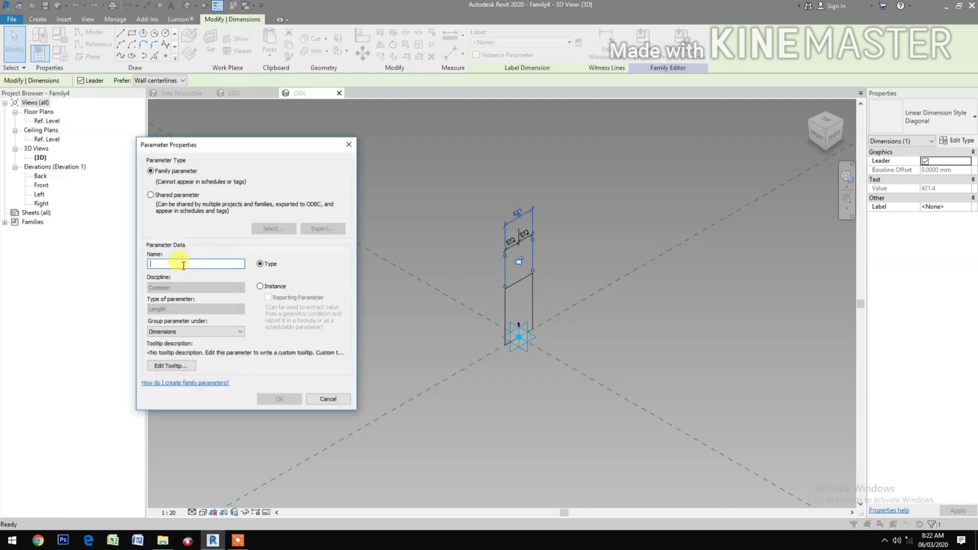
{"action": "type", "text": "Width"}
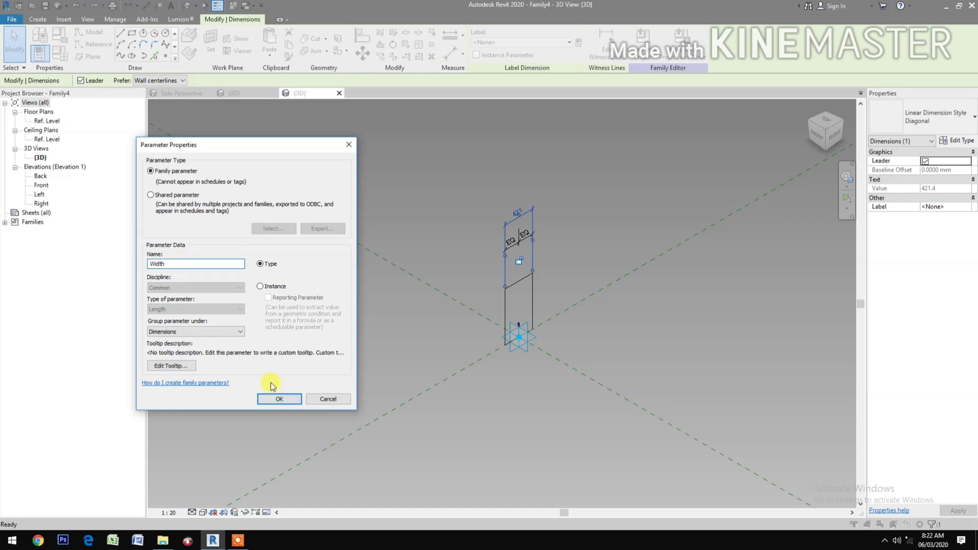
{"action": "left_click", "coordinate": [278, 400]}
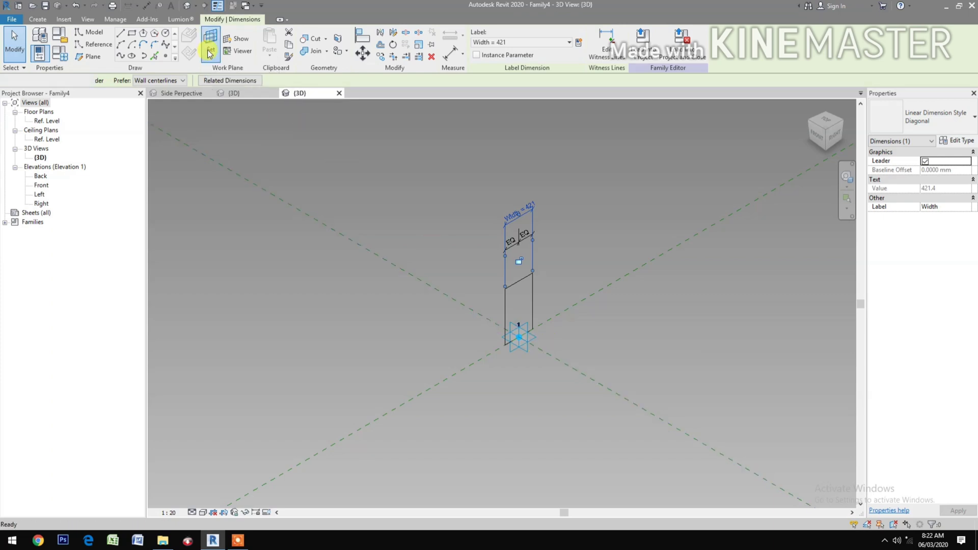
{"action": "key", "text": "Escape"}
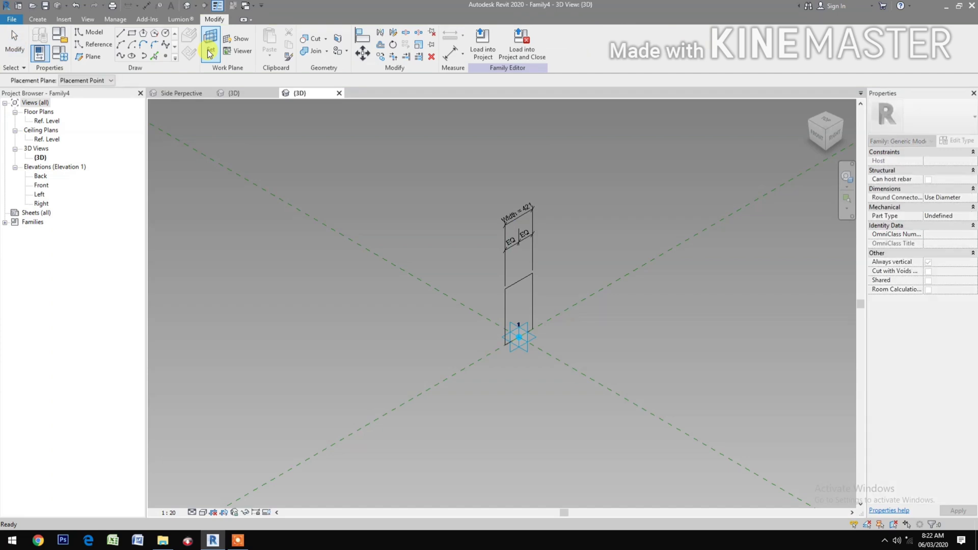
- Set the adaptive point's other vertical plane as the work plane and draw a second model-line rectangle about 520 by 940 mm on it
{"action": "left_click", "coordinate": [209, 53]}
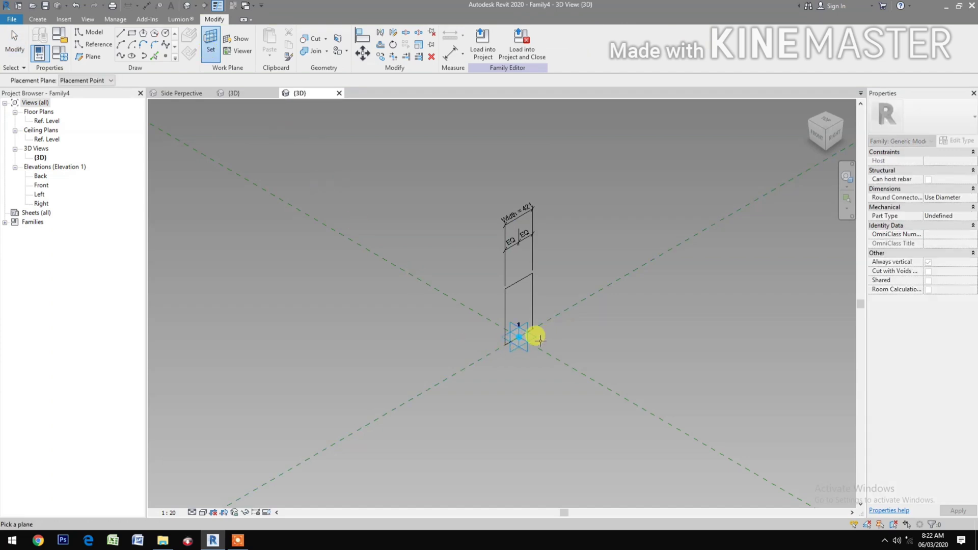
{"action": "left_click", "coordinate": [510, 322]}
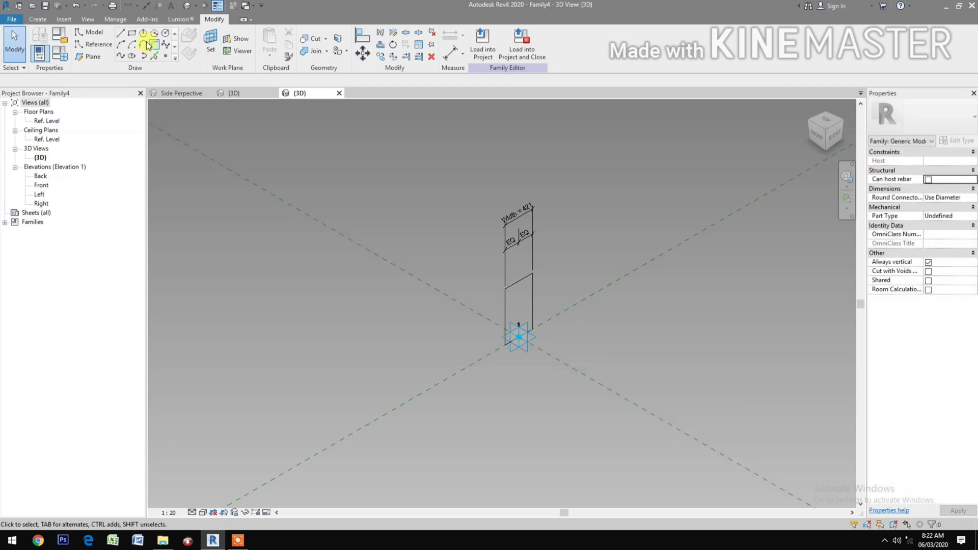
{"action": "left_click", "coordinate": [132, 33]}
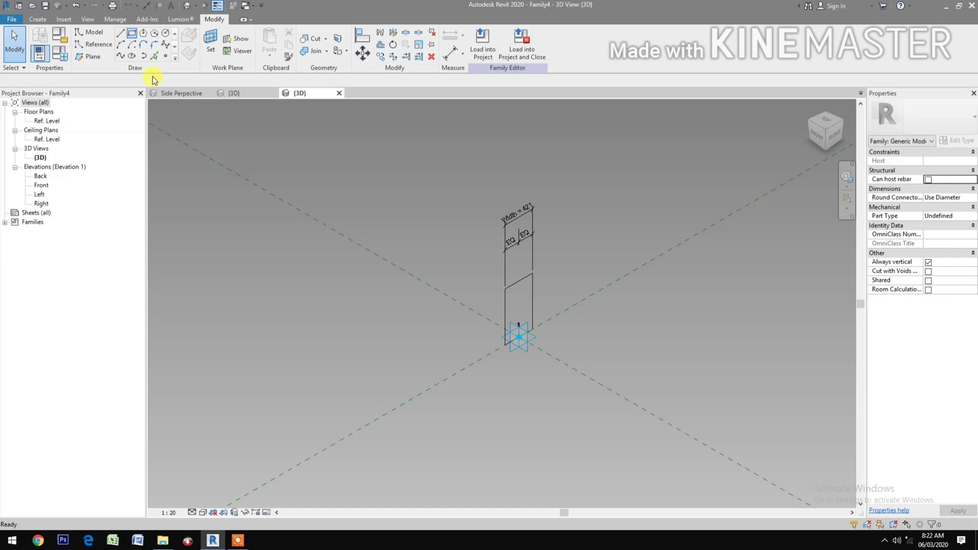
{"action": "left_click", "coordinate": [504, 311]}
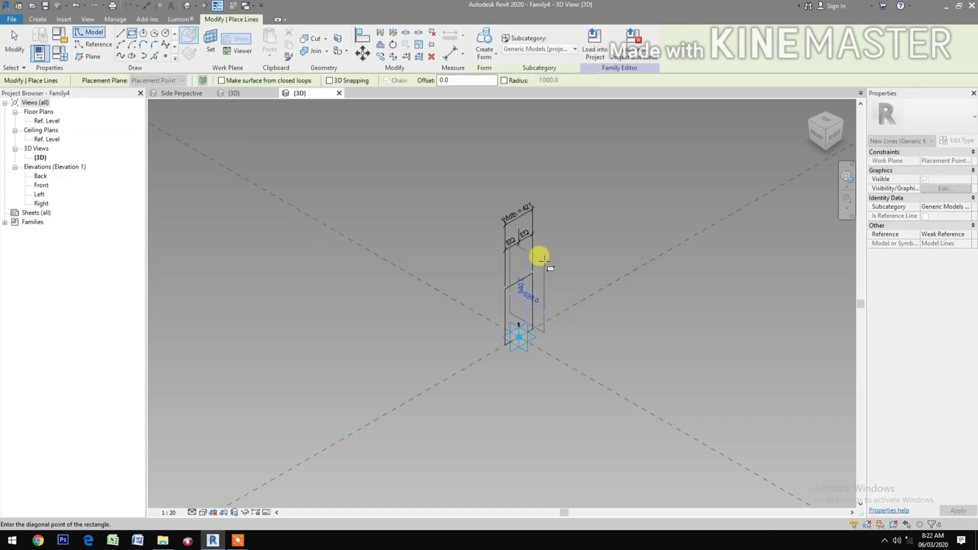
{"action": "left_click", "coordinate": [556, 288]}
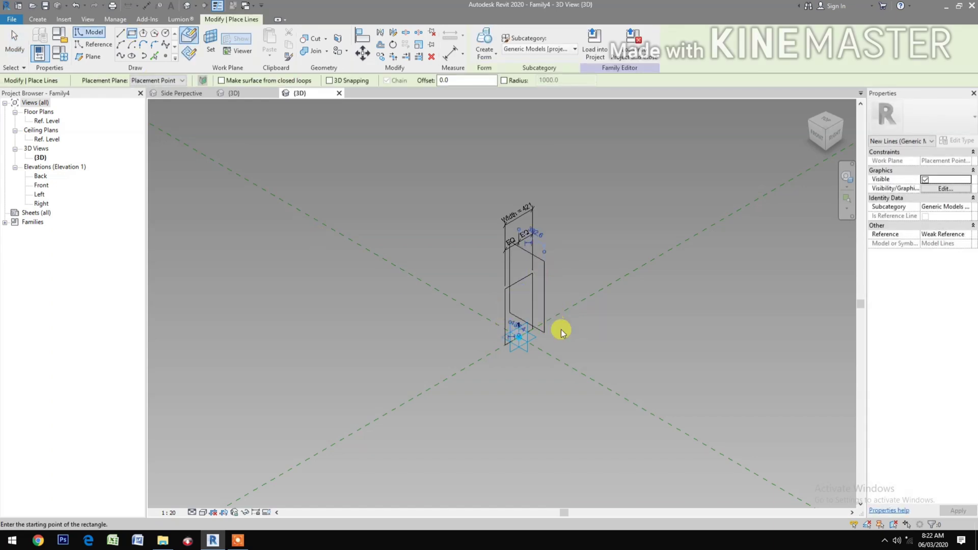
{"action": "key", "text": "Escape"}
{"action": "key", "text": "Escape"}
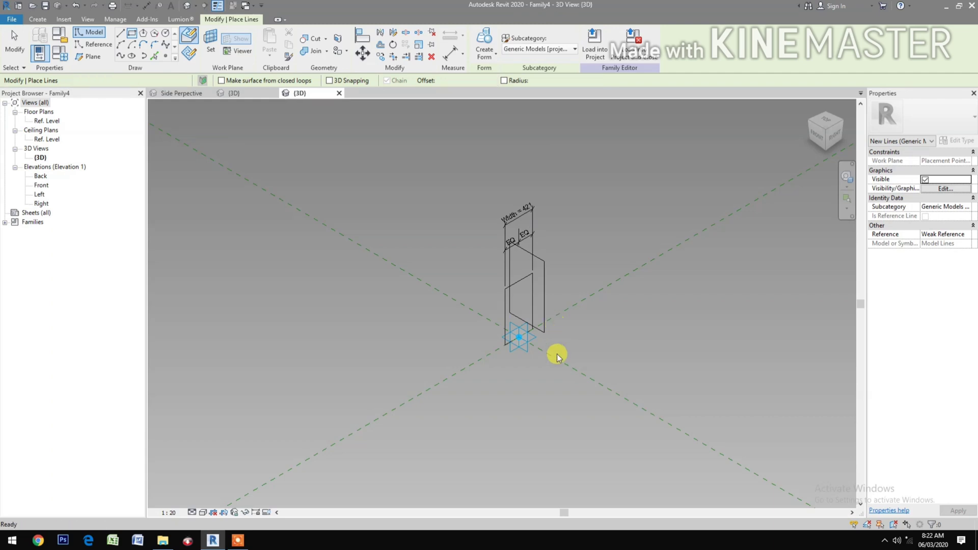
- Align the second rectangle's bottom edge with the adaptive point's horizontal plane and lock the alignment
{"action": "key", "text": "a"}
{"action": "key", "text": "l"}
{"action": "left_click", "coordinate": [533, 336]}
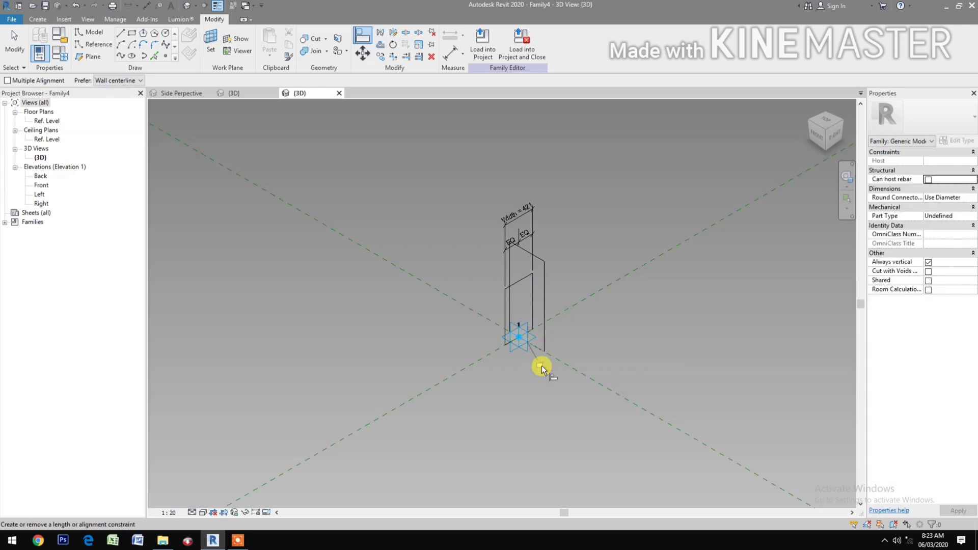
{"action": "left_click", "coordinate": [542, 365]}
- Dimension the second rectangle's vertical sides through the Center (Left/Right) reference plane and make the segments equal
{"action": "key", "text": "i"}
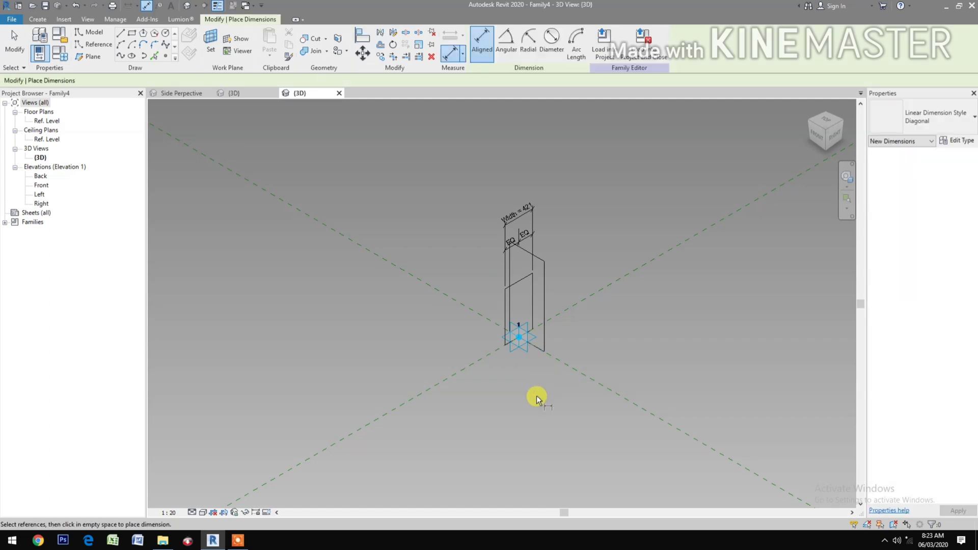
{"action": "left_click", "coordinate": [548, 342]}
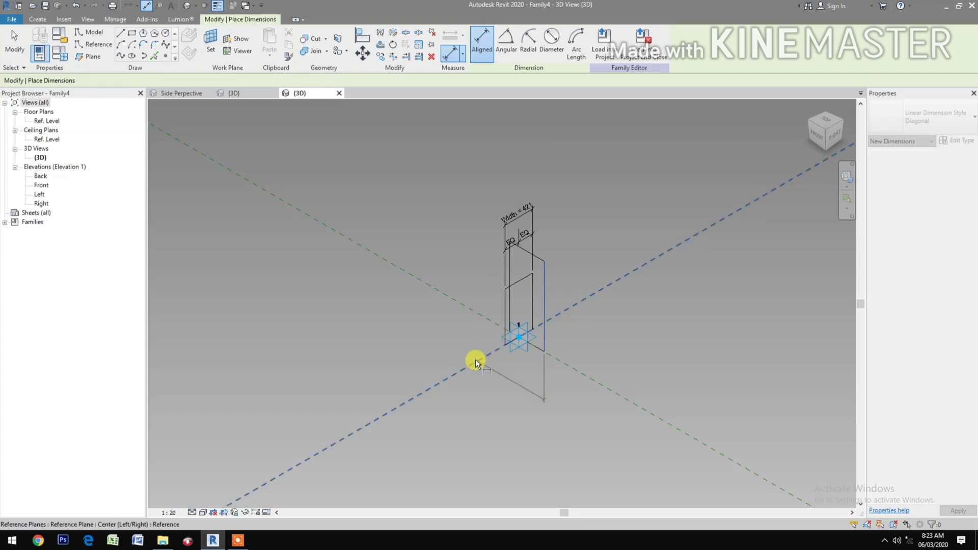
{"action": "left_click", "coordinate": [509, 275]}
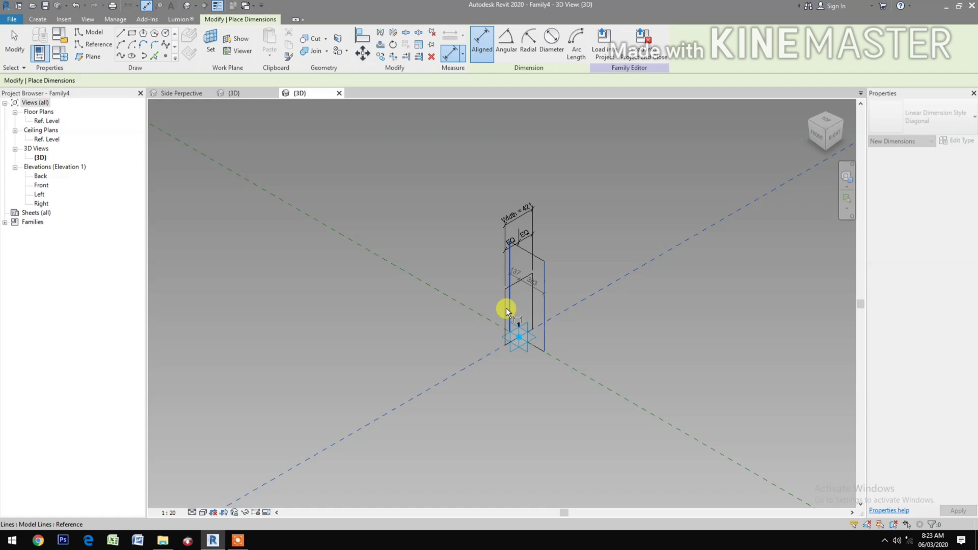
{"action": "left_click", "coordinate": [510, 394]}
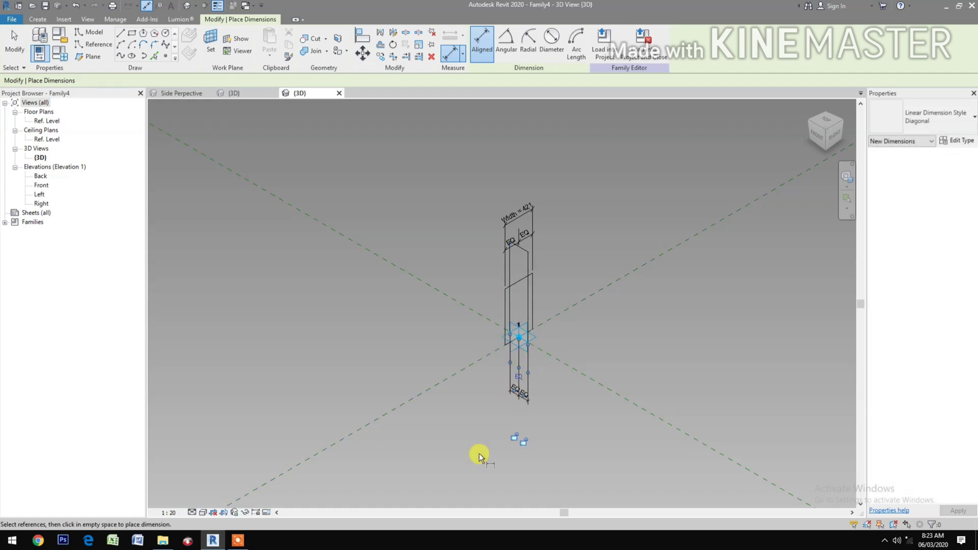
- Dimension the overall width between the second rectangle's vertical sides, placed below its equality dimension
{"action": "left_click", "coordinate": [528, 311]}
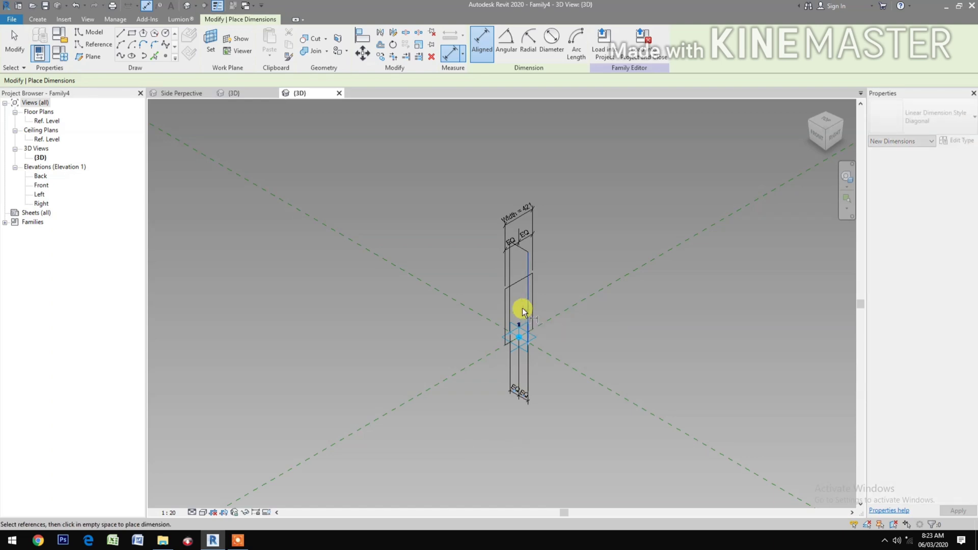
{"action": "left_click", "coordinate": [509, 362]}
{"action": "left_click", "coordinate": [526, 436]}
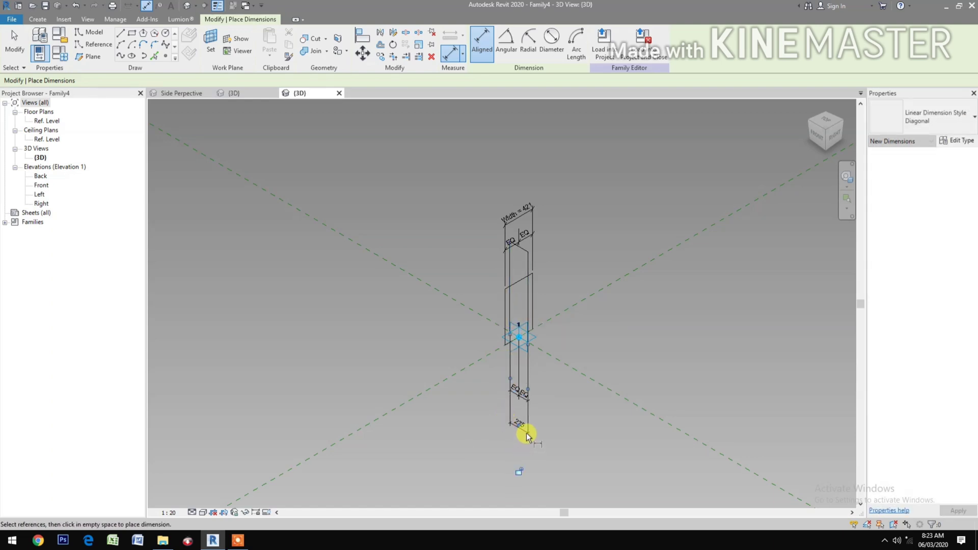
{"action": "key", "text": "Escape"}
{"action": "key", "text": "Escape"}
- Label the second rectangle's overall dimension with the existing Width parameter
{"action": "left_click", "coordinate": [528, 432]}
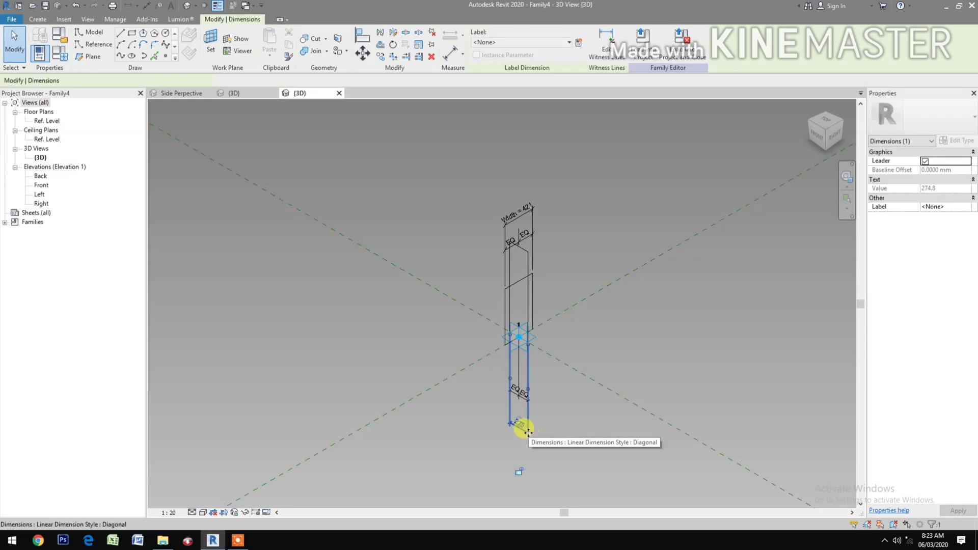
{"action": "left_click", "coordinate": [534, 44]}
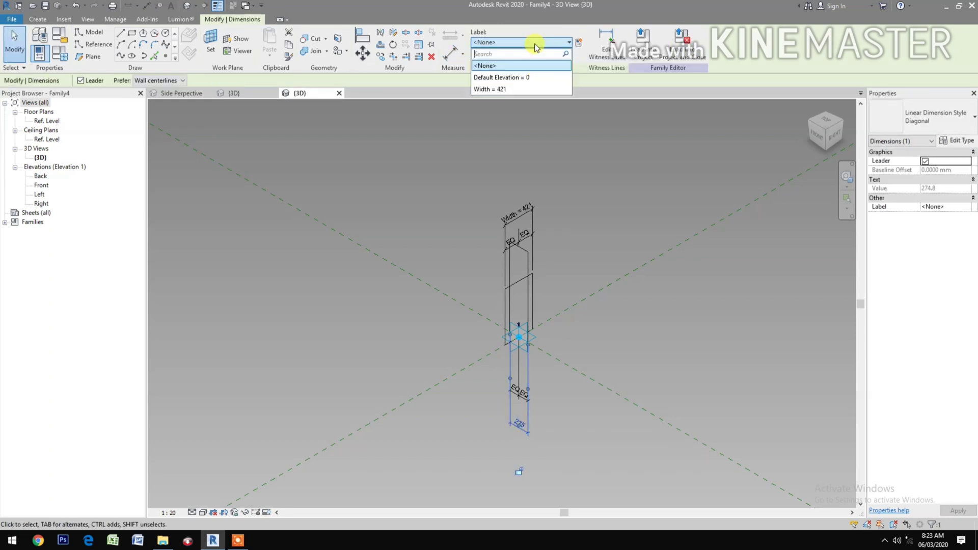
{"action": "left_click", "coordinate": [513, 90]}
{"action": "left_click", "coordinate": [389, 306]}
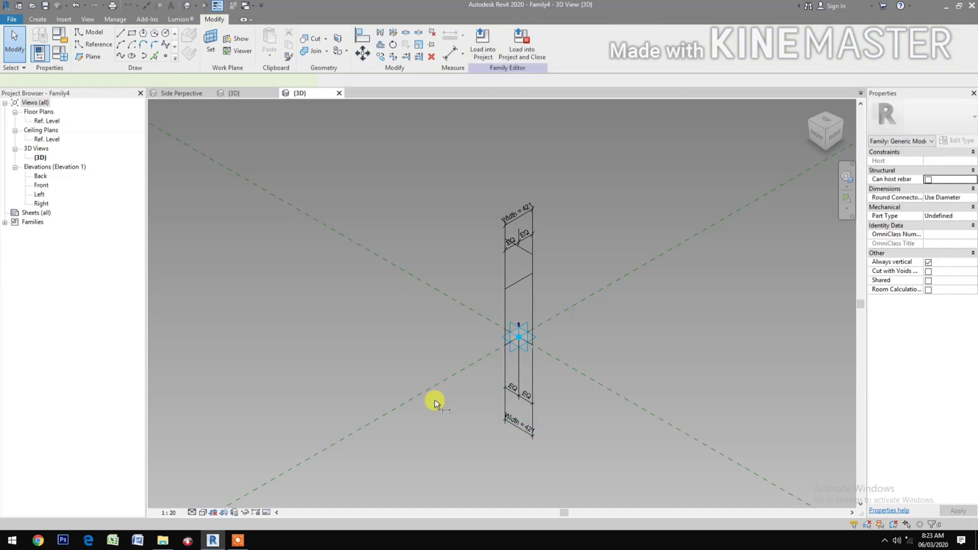
- Dimension the height from the adaptive point's horizontal plane to the first rectangle's top edge, placed beside the rectangles
{"action": "key", "text": "d"}
{"action": "key", "text": "i"}
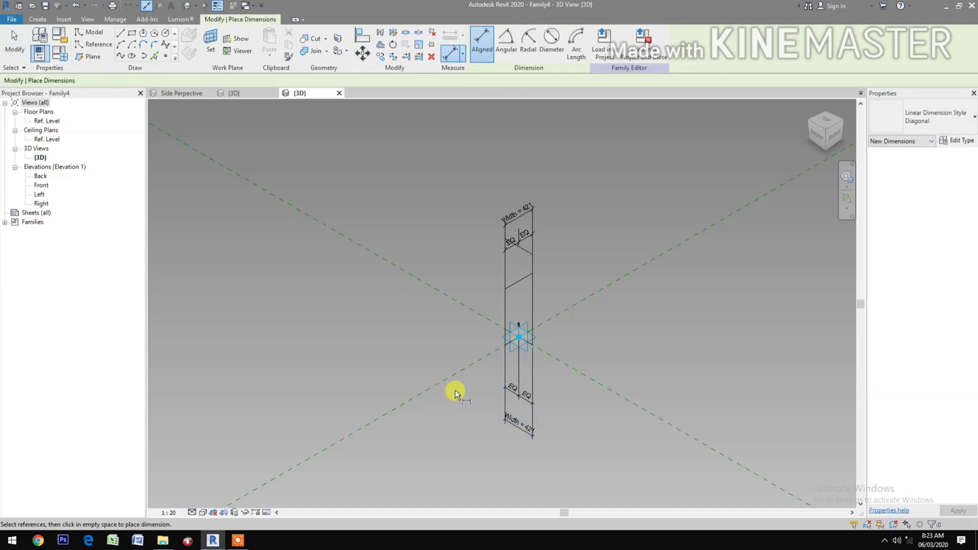
{"action": "left_click", "coordinate": [534, 341]}
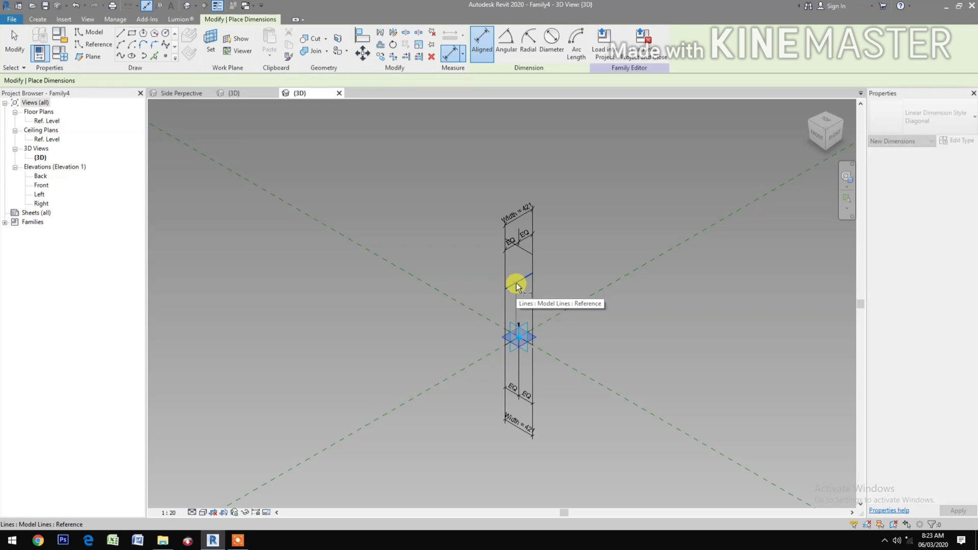
{"action": "left_click", "coordinate": [516, 284]}
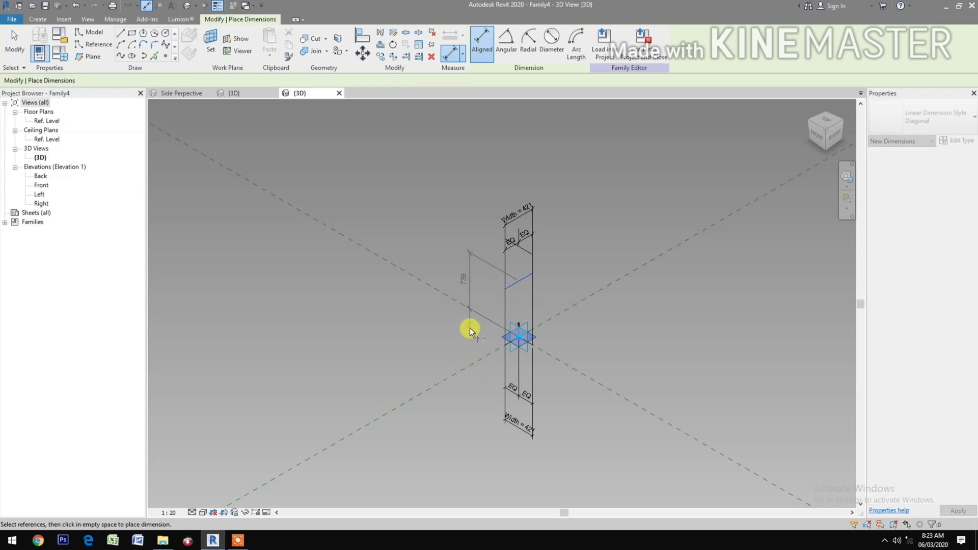
{"action": "left_click", "coordinate": [555, 377]}
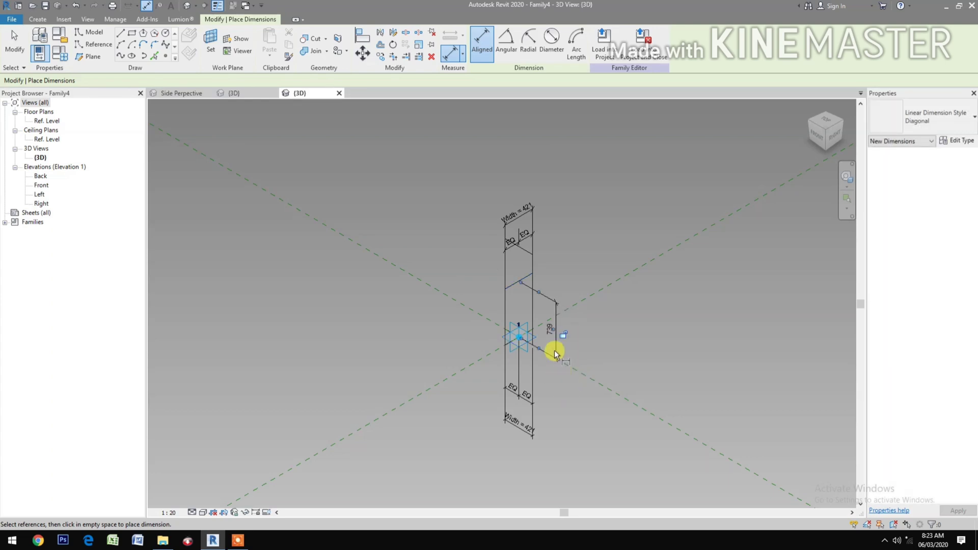
{"action": "key", "text": "Escape"}
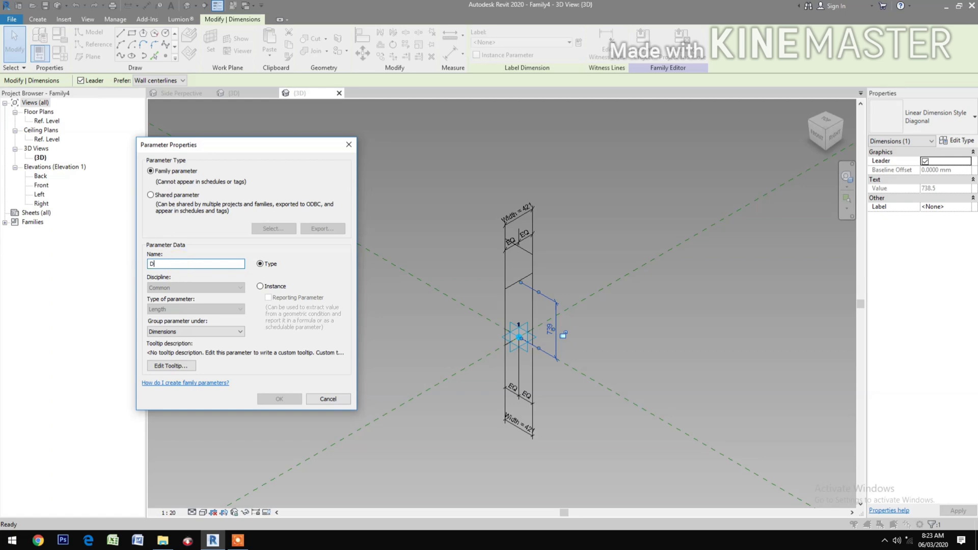
- Label the first rectangle's height dimension with a new type-based family parameter named Depth, grouped under Dimensions
{"action": "type", "text": "Ep"}
{"action": "left_click", "coordinate": [275, 398]}
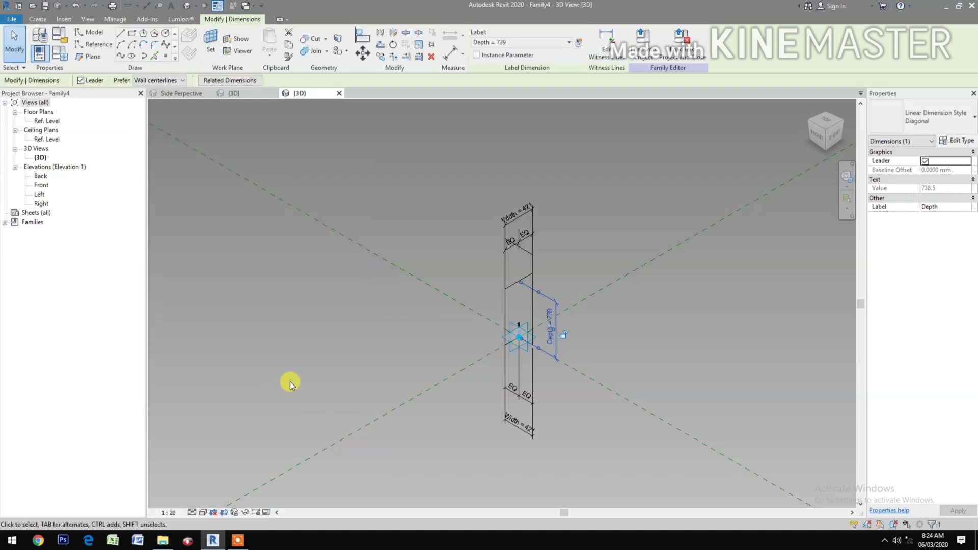
{"action": "left_click", "coordinate": [392, 373]}
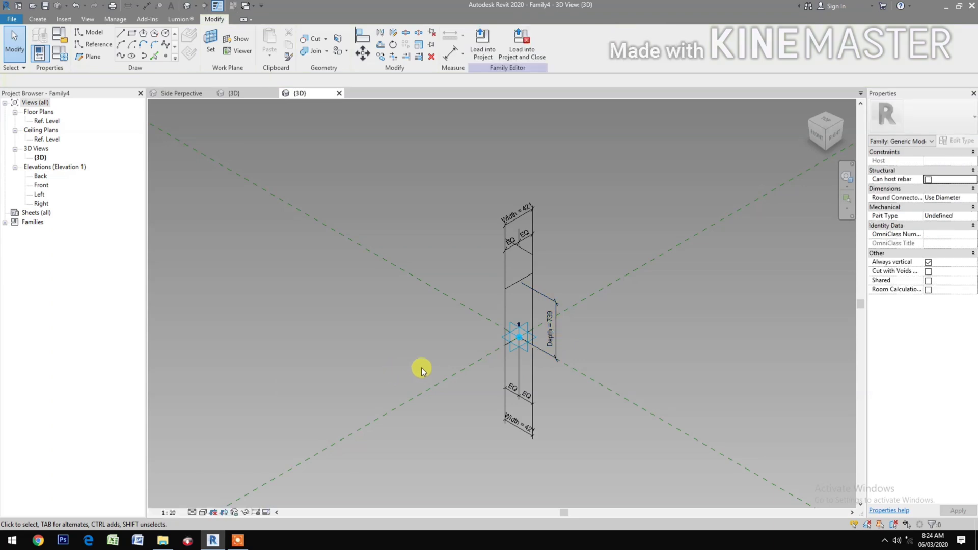
- Dimension the height from the adaptive point's horizontal plane to the second rectangle's top edge, placed on the side opposite the Depth dimension
{"action": "key", "text": "d"}
{"action": "key", "text": "i"}
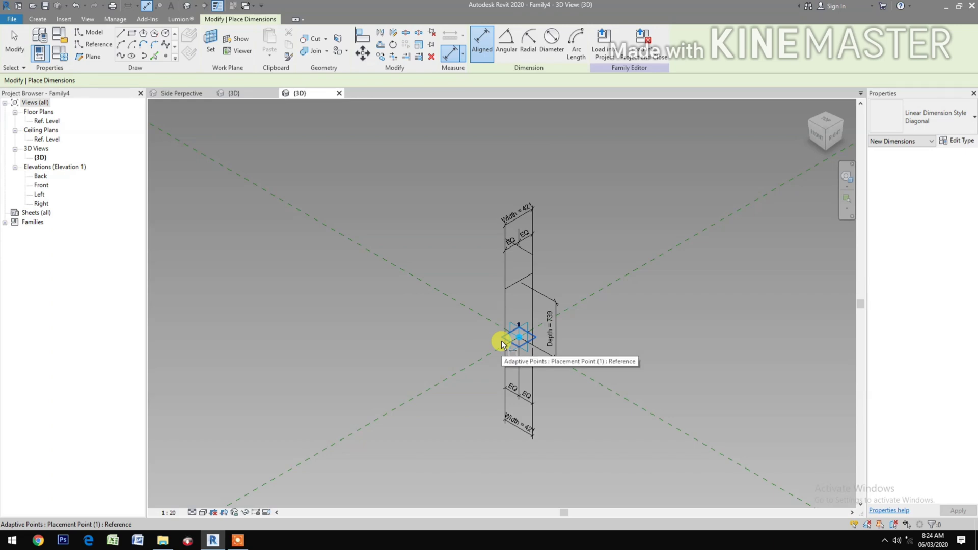
{"action": "left_click", "coordinate": [501, 343]}
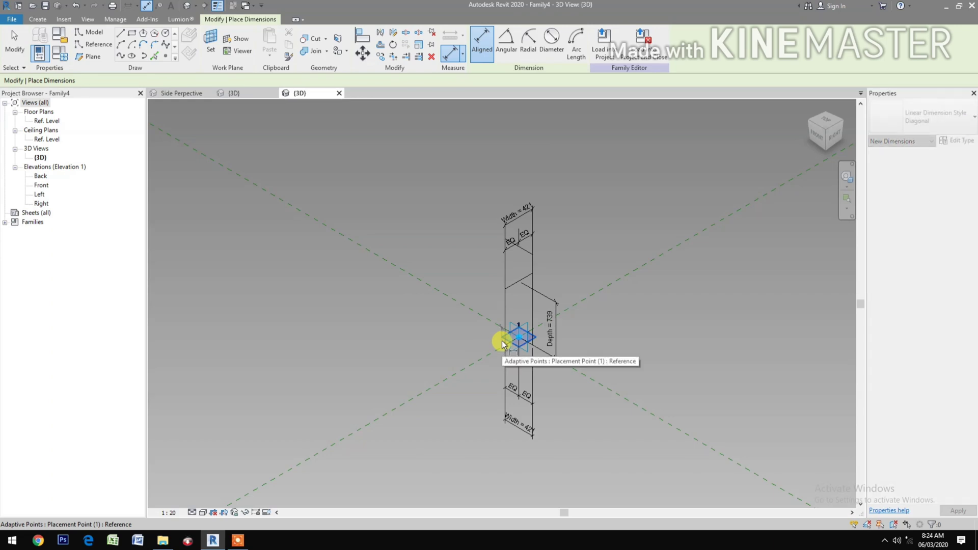
{"action": "left_click", "coordinate": [525, 255]}
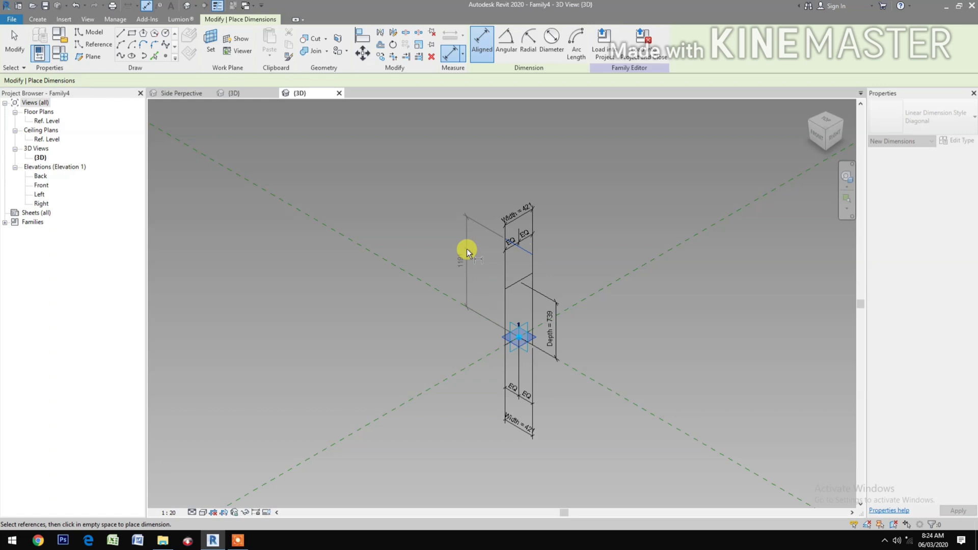
{"action": "left_click", "coordinate": [465, 246]}
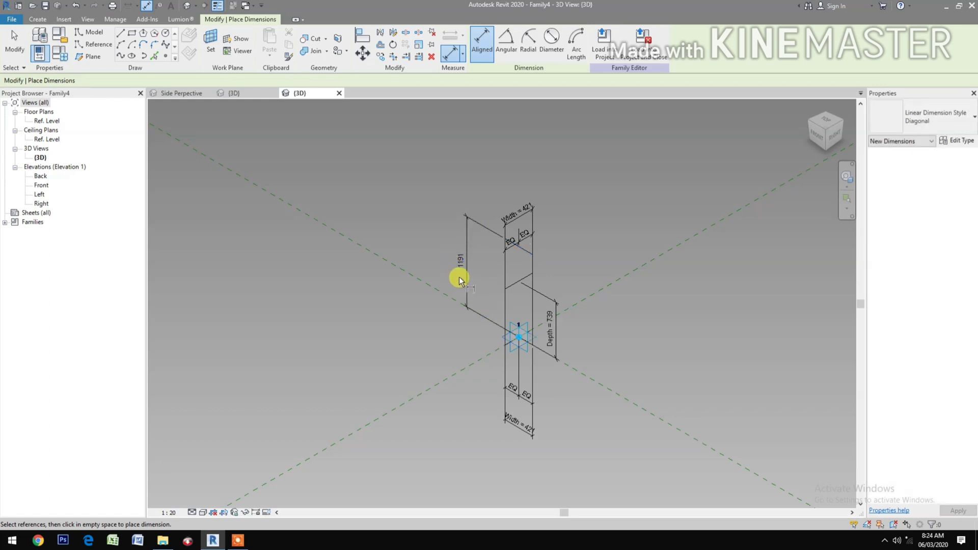
{"action": "key", "text": "Escape"}
{"action": "key", "text": "Escape"}
- Label the second rectangle's height dimension with the existing Depth parameter
{"action": "left_click", "coordinate": [460, 265]}
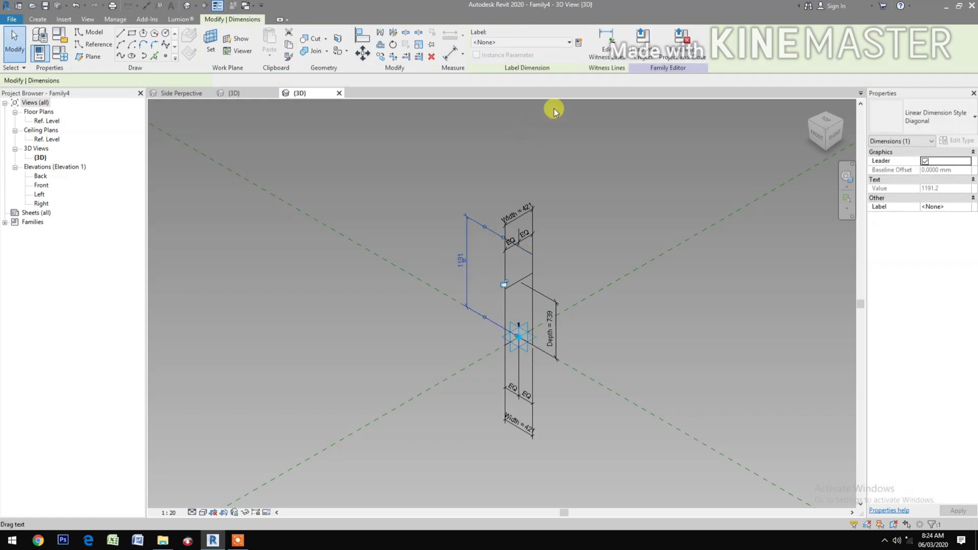
{"action": "left_click", "coordinate": [548, 44]}
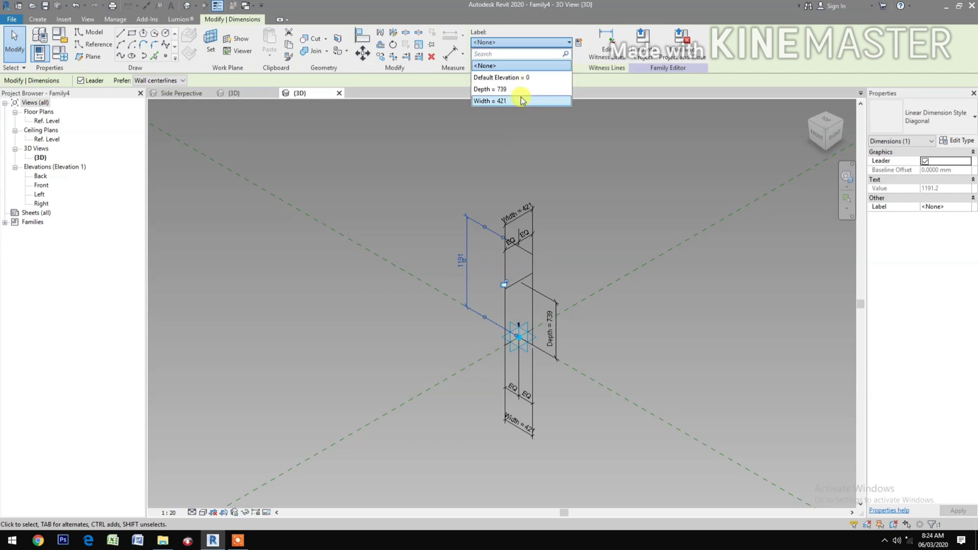
{"action": "left_click", "coordinate": [529, 89]}
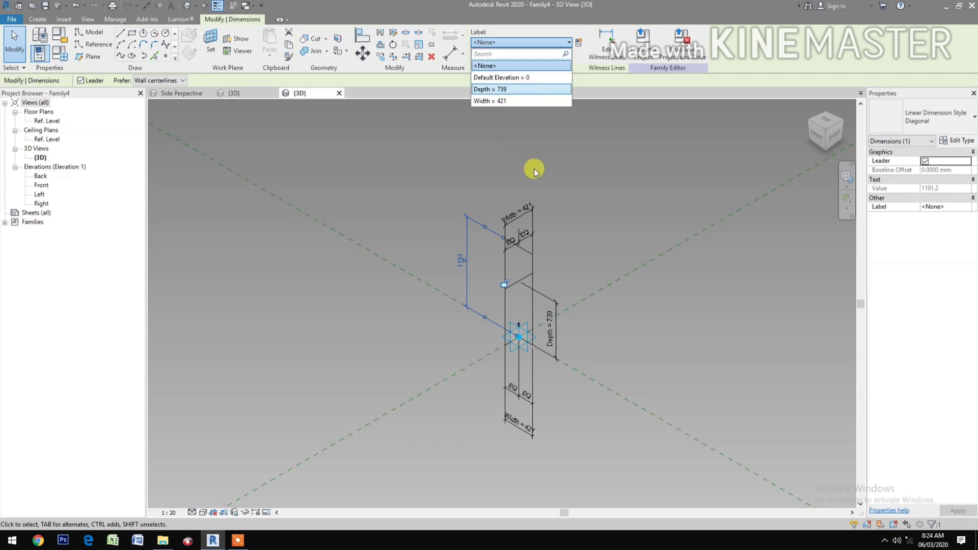
{"action": "left_click", "coordinate": [579, 258]}
- Open the family types and move the Width parameter above Depth
{"action": "left_click", "coordinate": [60, 53]}
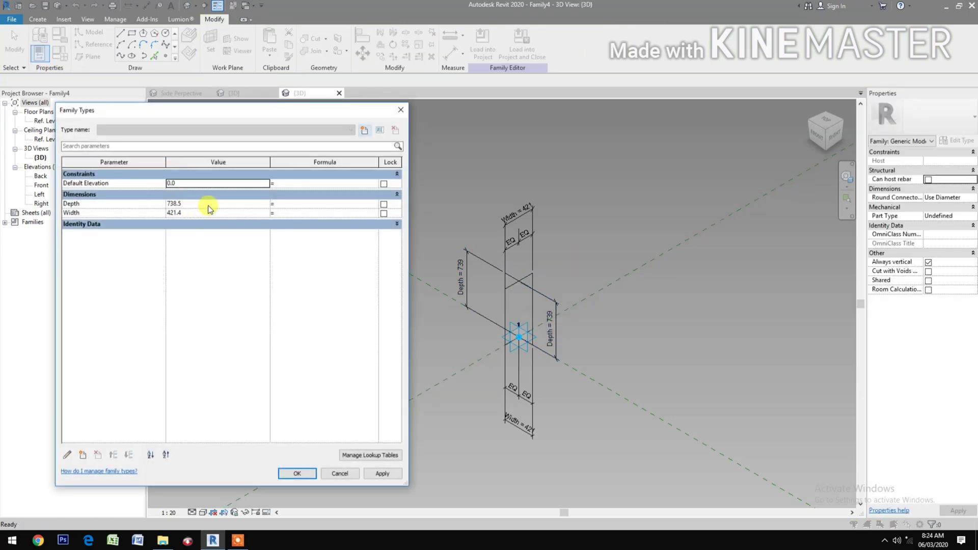
{"action": "left_click", "coordinate": [117, 213]}
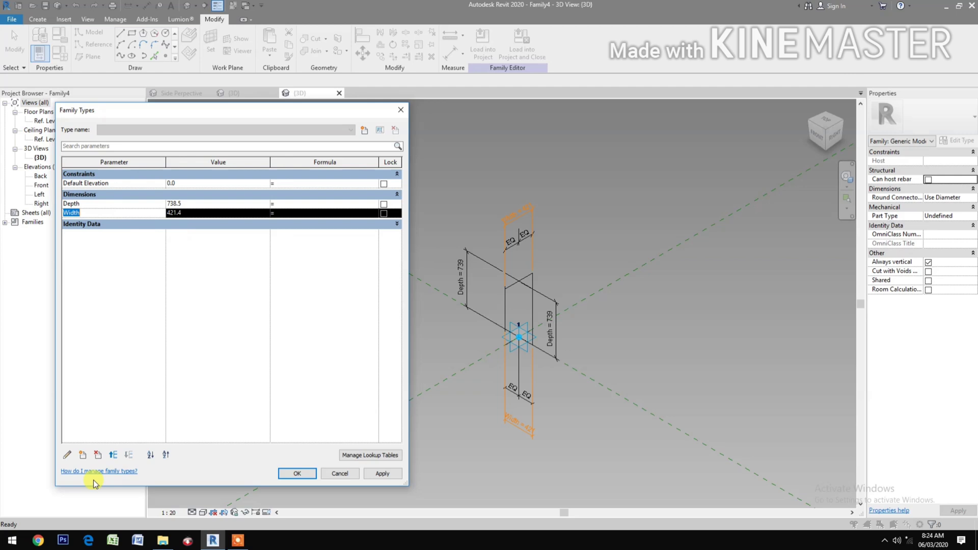
{"action": "left_click", "coordinate": [113, 455]}
- Set the Width parameter to 50 and Depth to 100, and apply the values to the family
{"action": "left_click", "coordinate": [207, 206]}
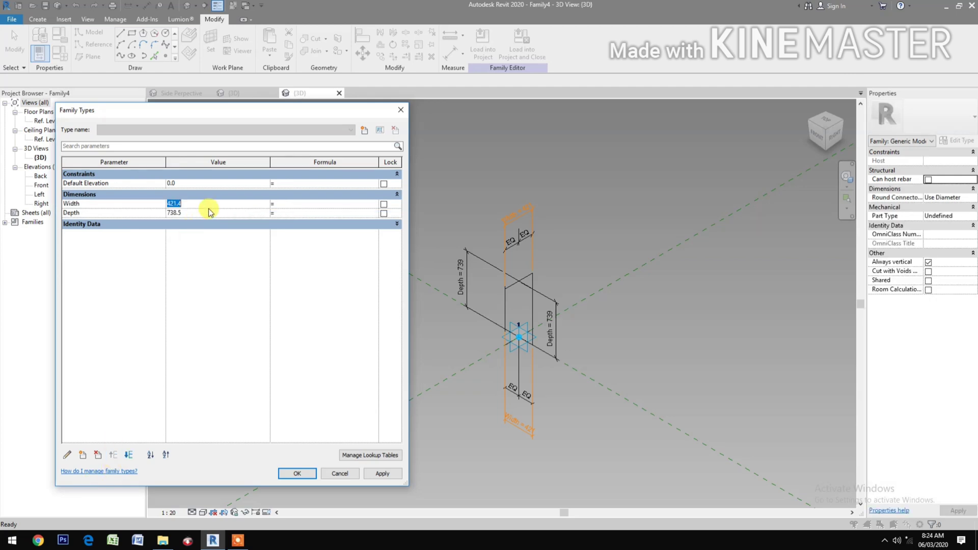
{"action": "type", "text": "50"}
{"action": "left_click", "coordinate": [221, 214]}
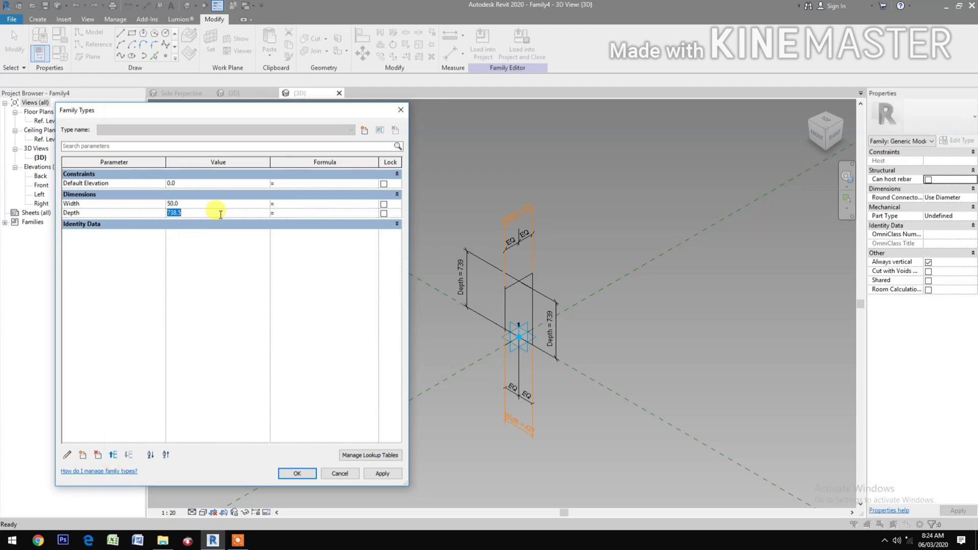
{"action": "type", "text": "100"}
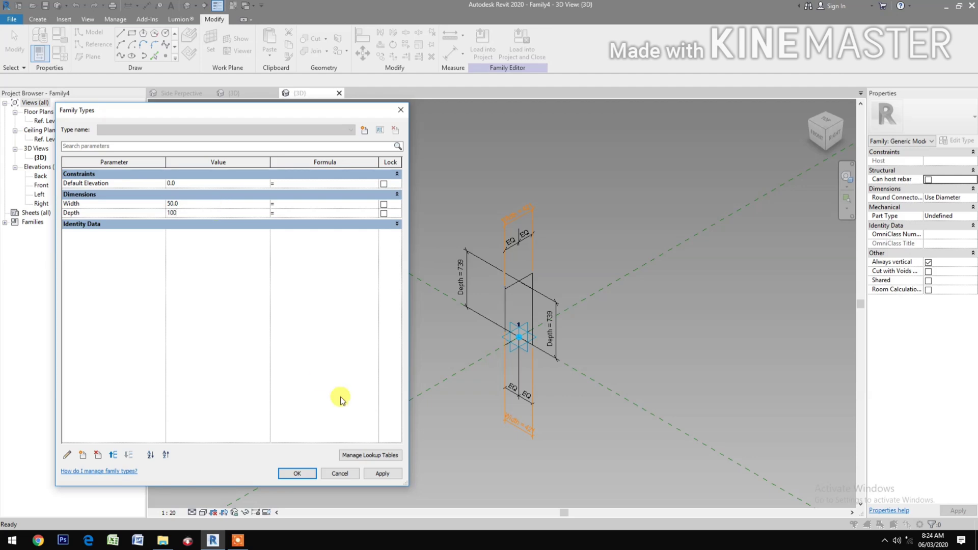
{"action": "left_click", "coordinate": [382, 473]}
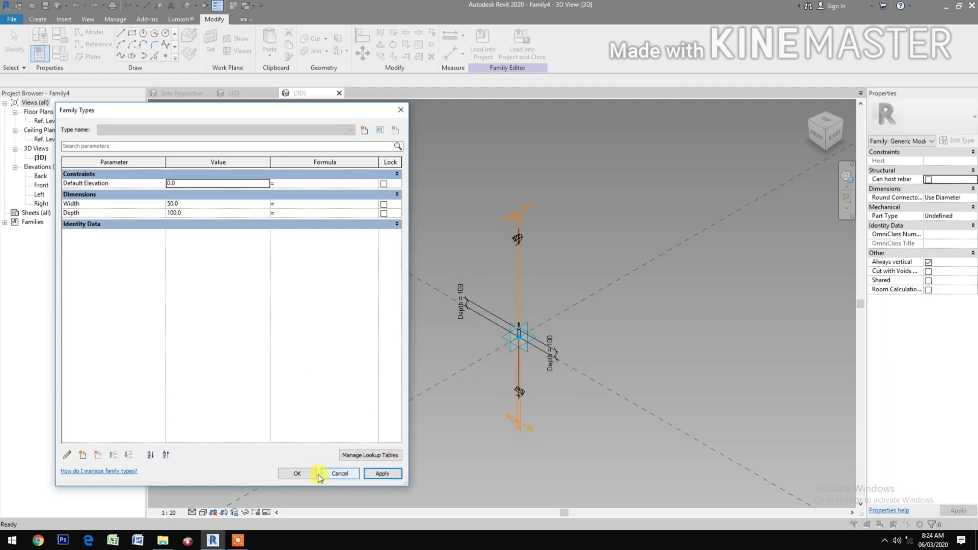
{"action": "left_click", "coordinate": [297, 473]}
- Associate the Visible property of the first rectangle's lines with a new Yes/No type parameter named Profile A
{"action": "scroll", "coordinate": [513, 325], "scroll_direction": "up", "scroll_amount": 5}
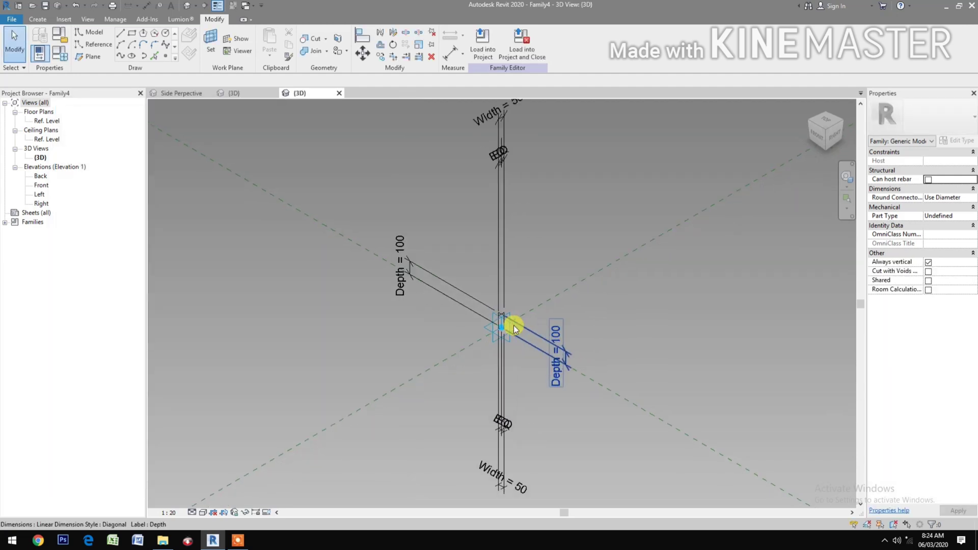
{"action": "scroll", "coordinate": [496, 328], "scroll_direction": "up", "scroll_amount": 4}
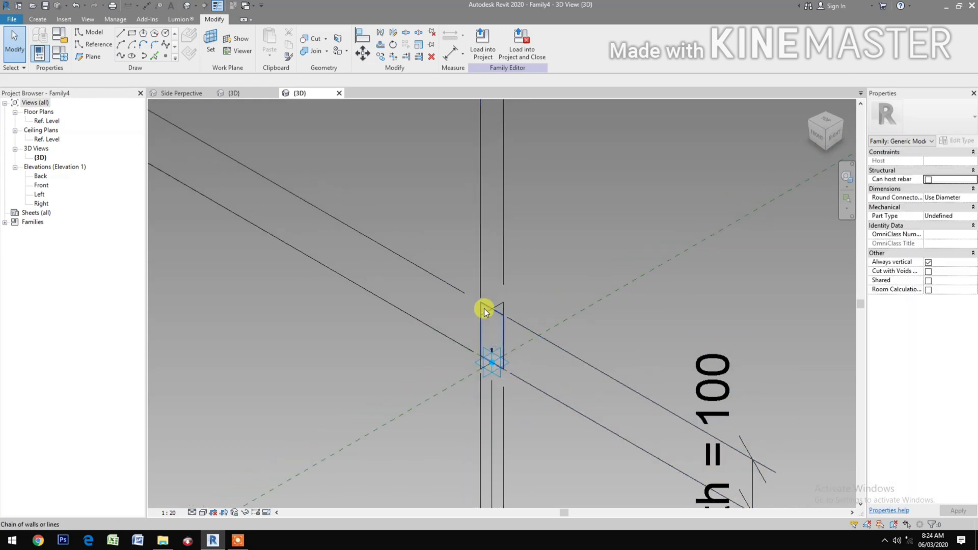
{"action": "scroll", "coordinate": [497, 343], "scroll_direction": "down", "scroll_amount": 2}
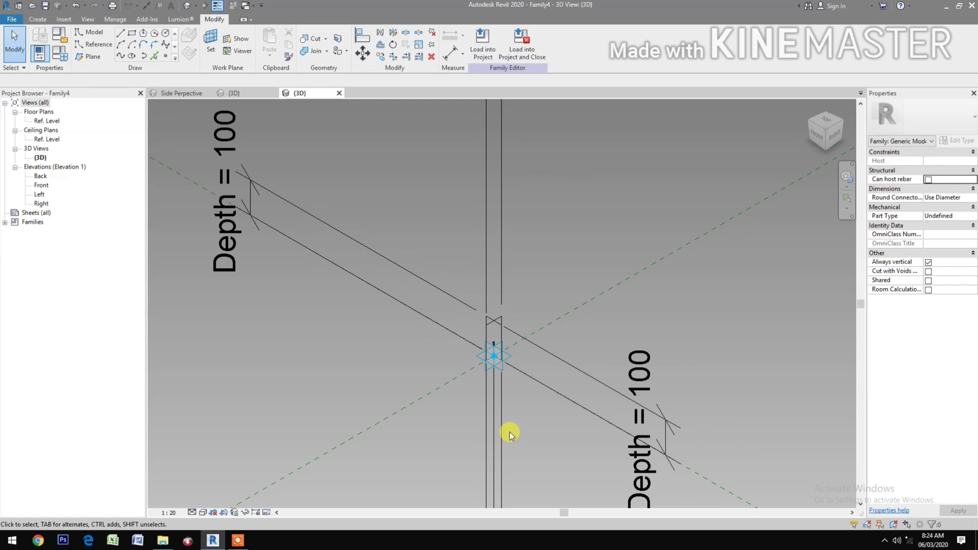
{"action": "scroll", "coordinate": [500, 398], "scroll_direction": "up", "scroll_amount": 2}
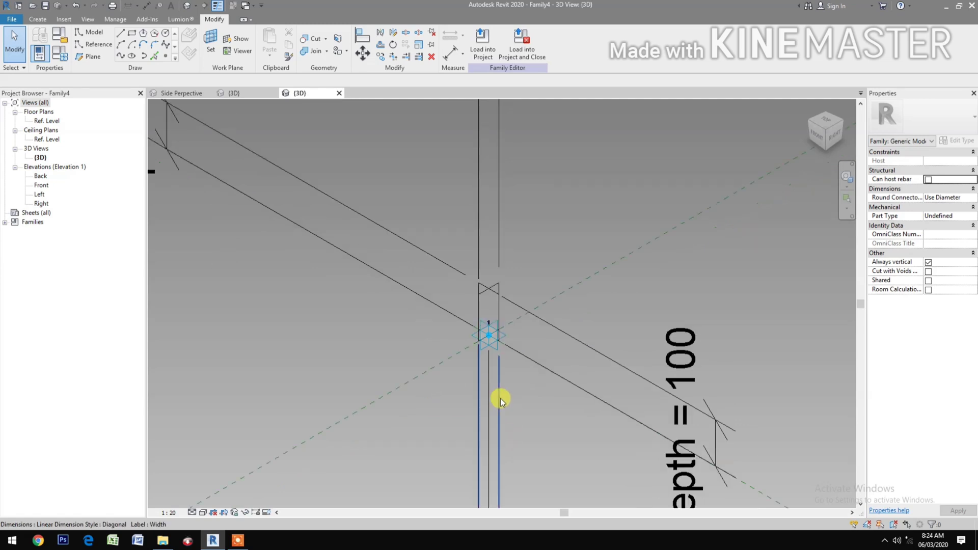
{"action": "left_click", "coordinate": [487, 296]}
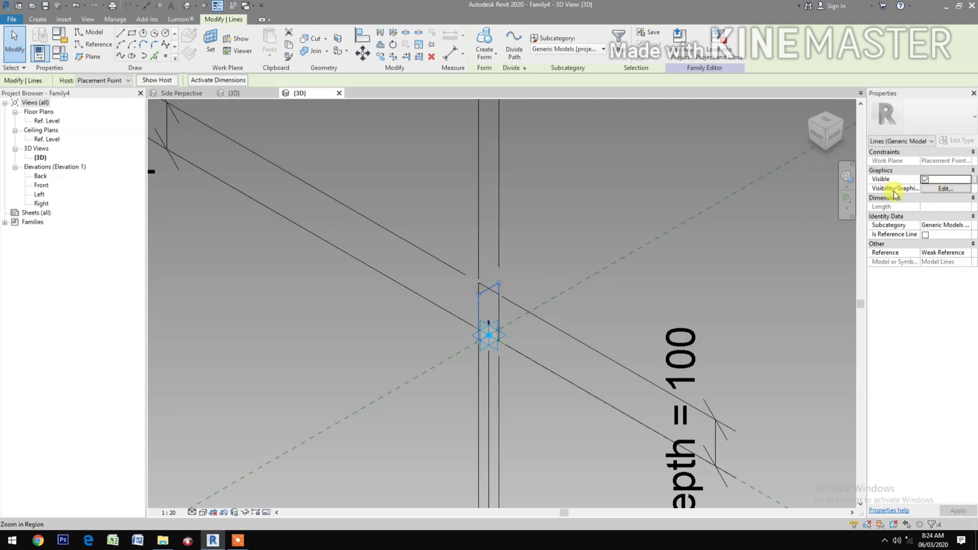
{"action": "left_click", "coordinate": [973, 180]}
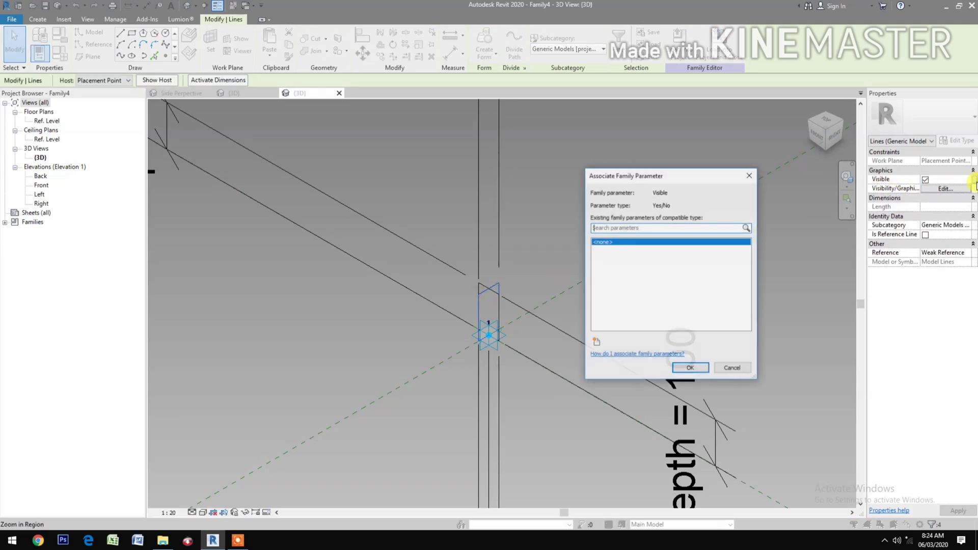
{"action": "left_click", "coordinate": [596, 342]}
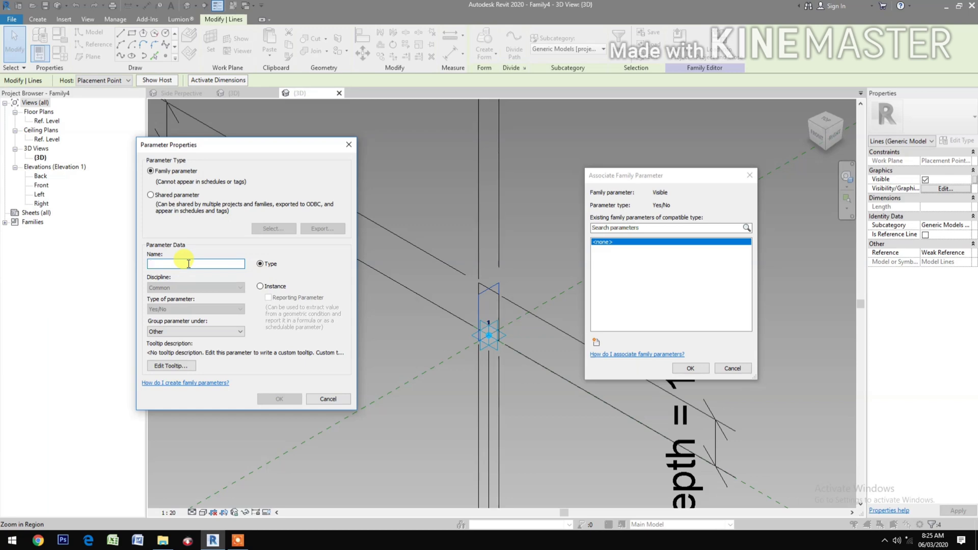
{"action": "type", "text": "Profile A"}
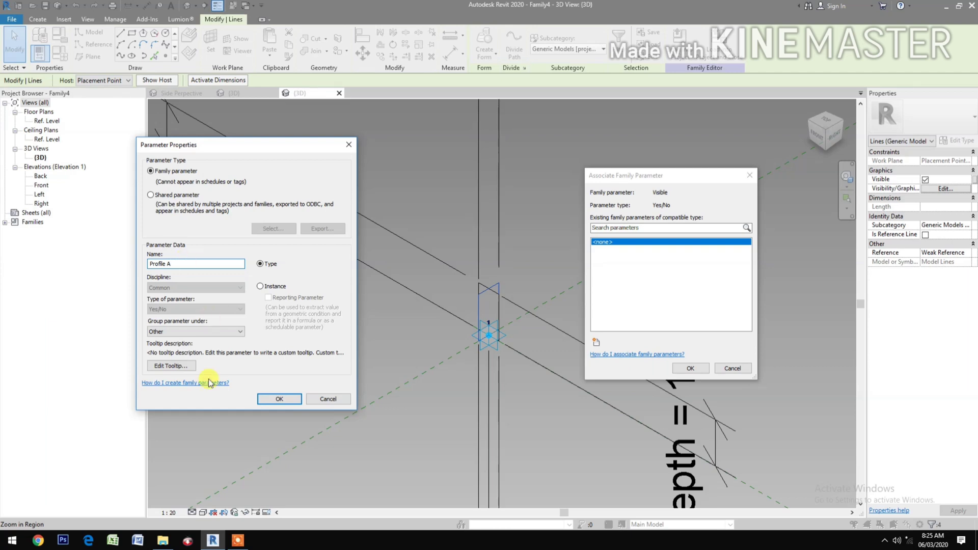
{"action": "left_click", "coordinate": [275, 400]}
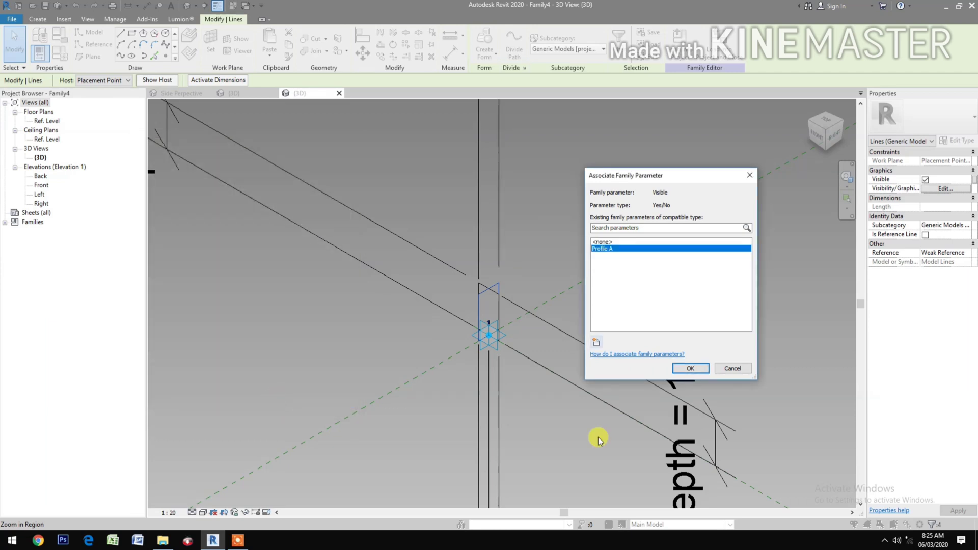
{"action": "left_click", "coordinate": [690, 367]}
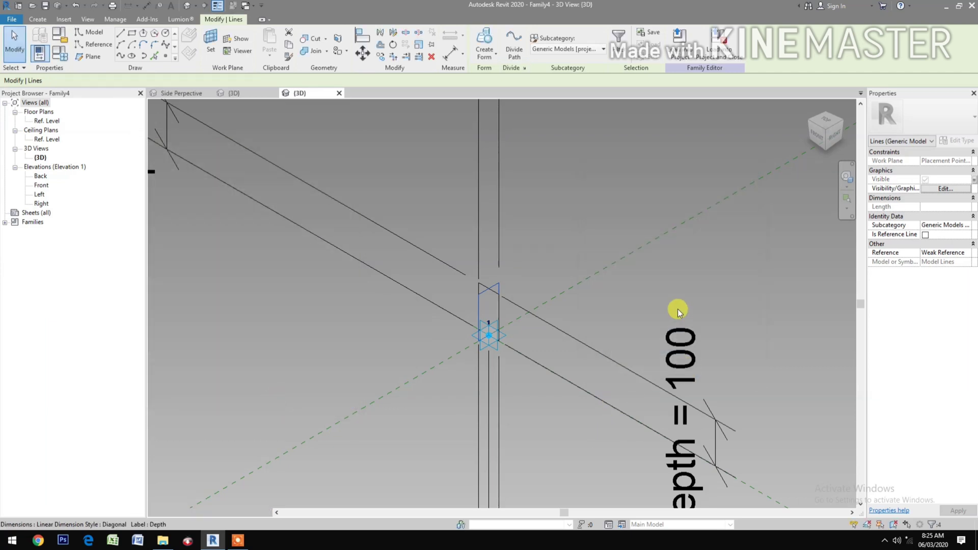
{"action": "left_click", "coordinate": [606, 294]}
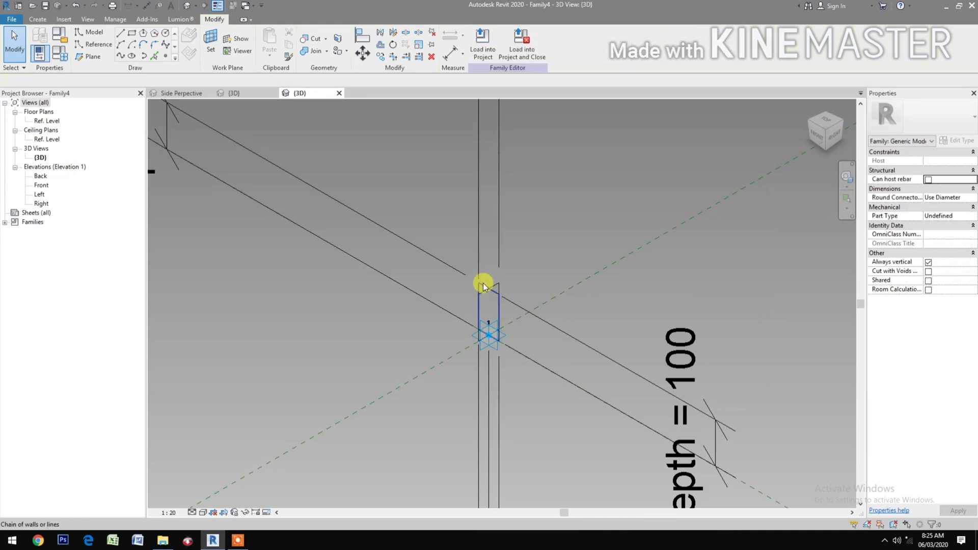
- Associate the Visible property of the second rectangle's lines with a new Yes/No type parameter named Profile B
{"action": "left_click", "coordinate": [481, 348]}
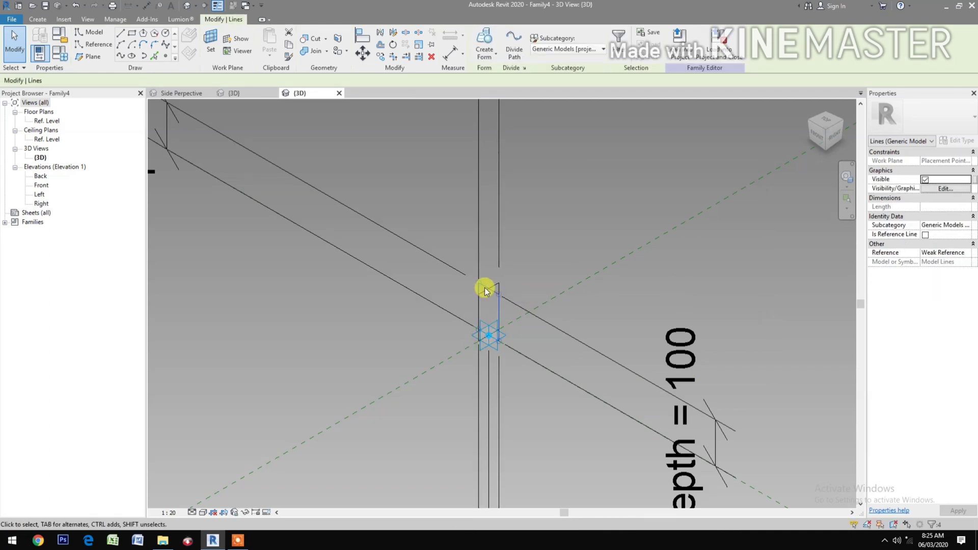
{"action": "left_click", "coordinate": [974, 181]}
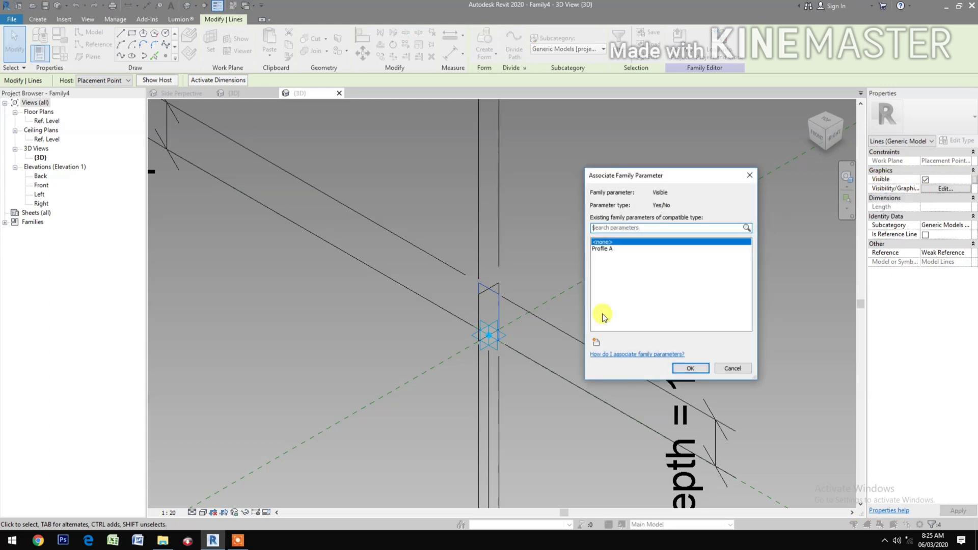
{"action": "left_click", "coordinate": [596, 342]}
{"action": "type", "text": "Profile B"}
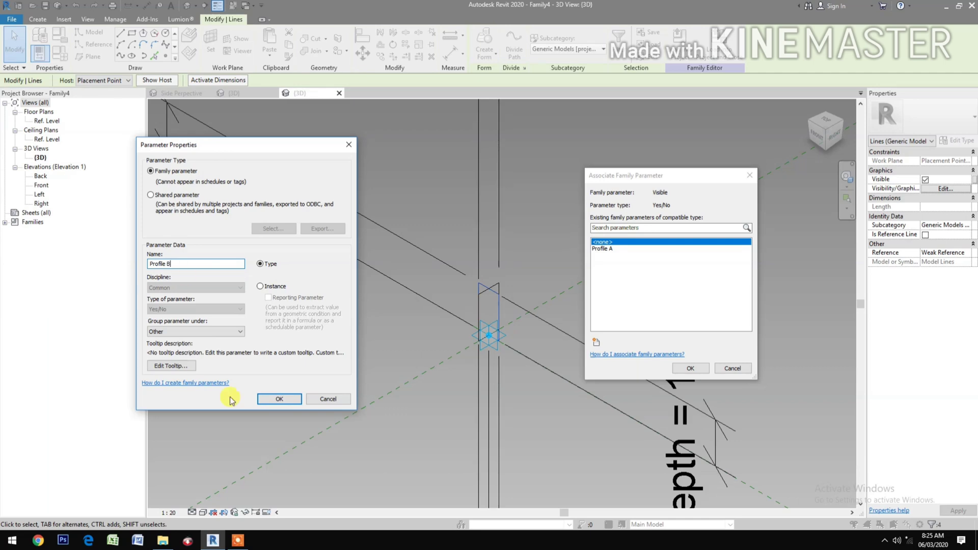
{"action": "left_click", "coordinate": [270, 402]}
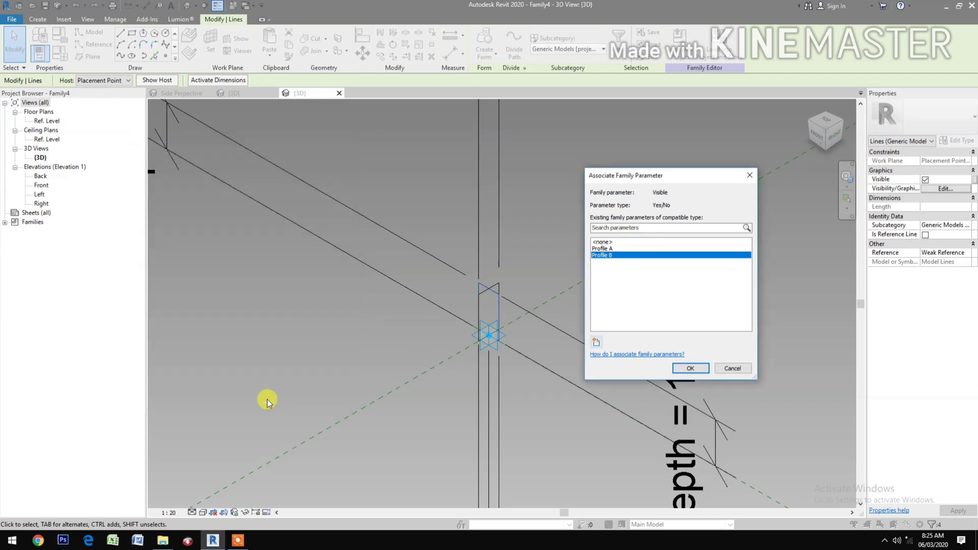
{"action": "left_click", "coordinate": [690, 369]}
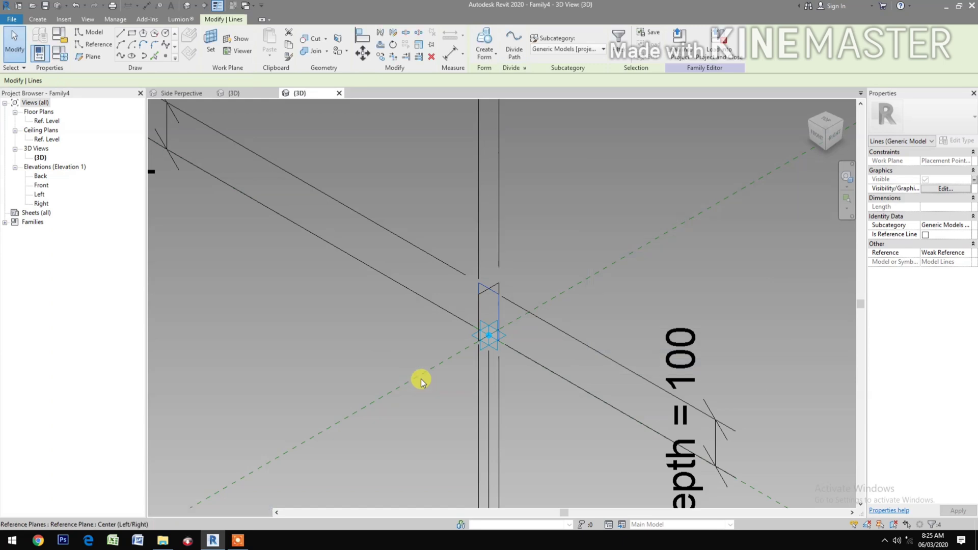
{"action": "left_click", "coordinate": [332, 318]}
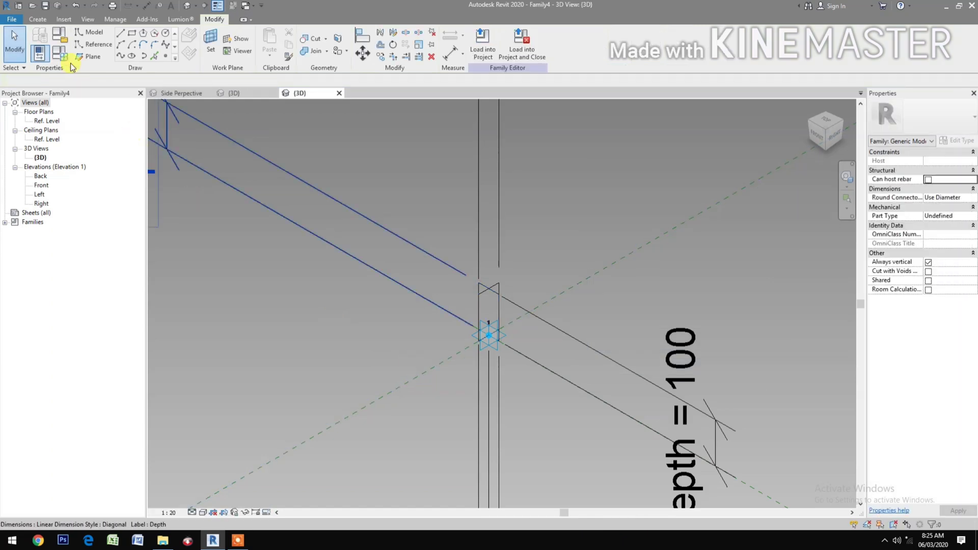
- Create a new family type named Profile A
{"action": "left_click", "coordinate": [60, 54]}
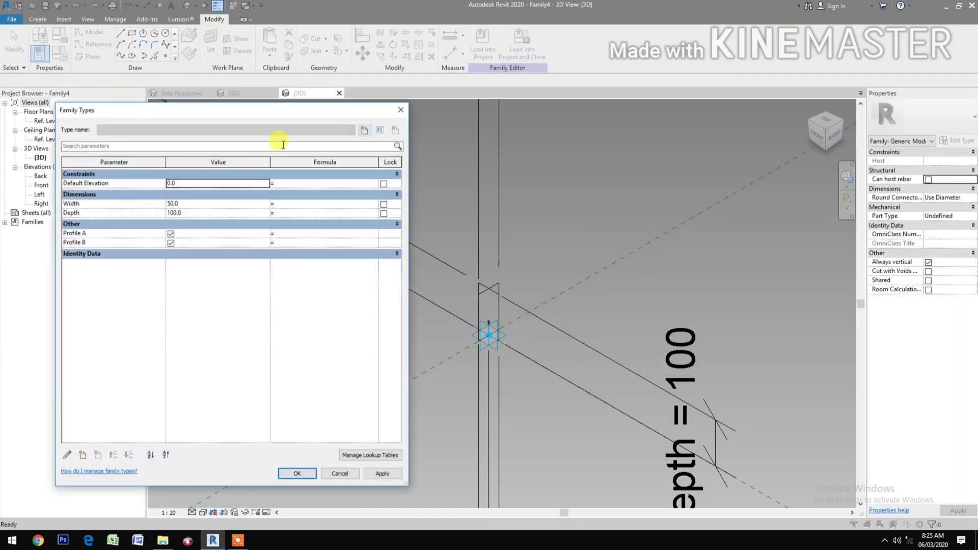
{"action": "left_click", "coordinate": [364, 130]}
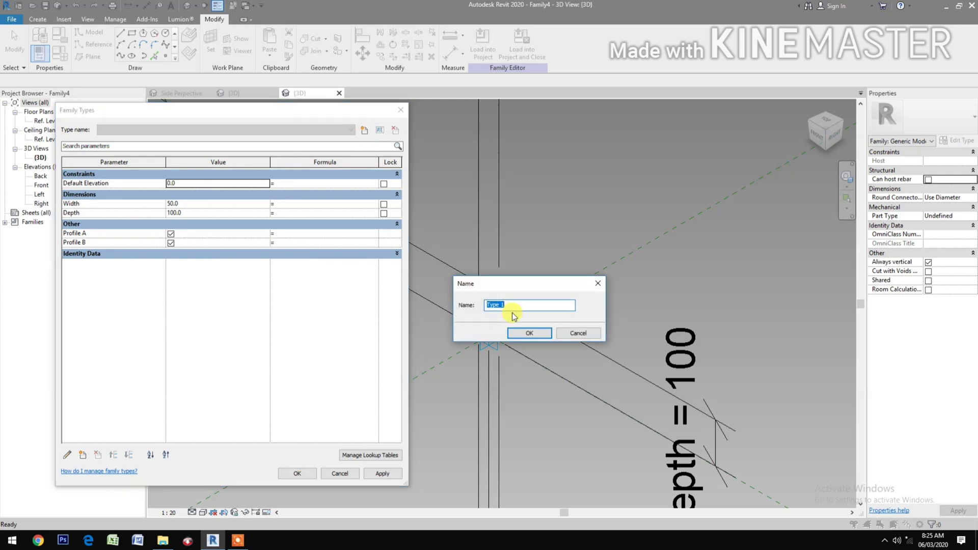
{"action": "type", "text": "Profile A"}
{"action": "left_click", "coordinate": [529, 333]}
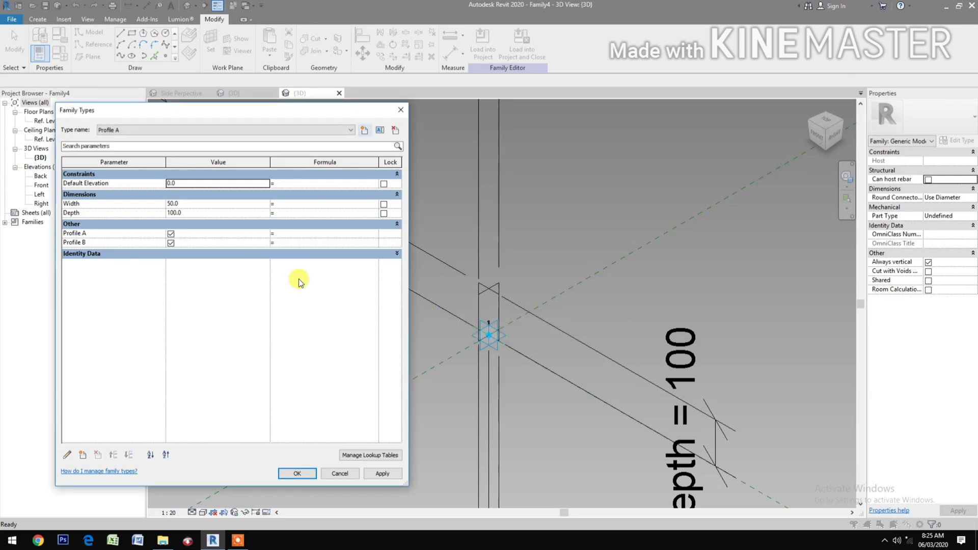
- Turn off the Profile B visibility parameter for the Profile A family type and apply the change
{"action": "left_click", "coordinate": [171, 242]}
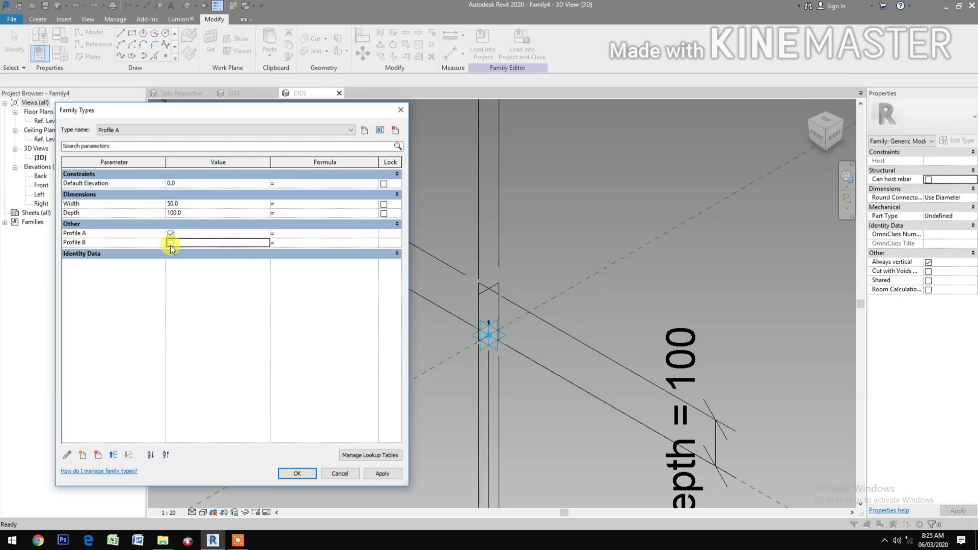
{"action": "left_click", "coordinate": [378, 475]}
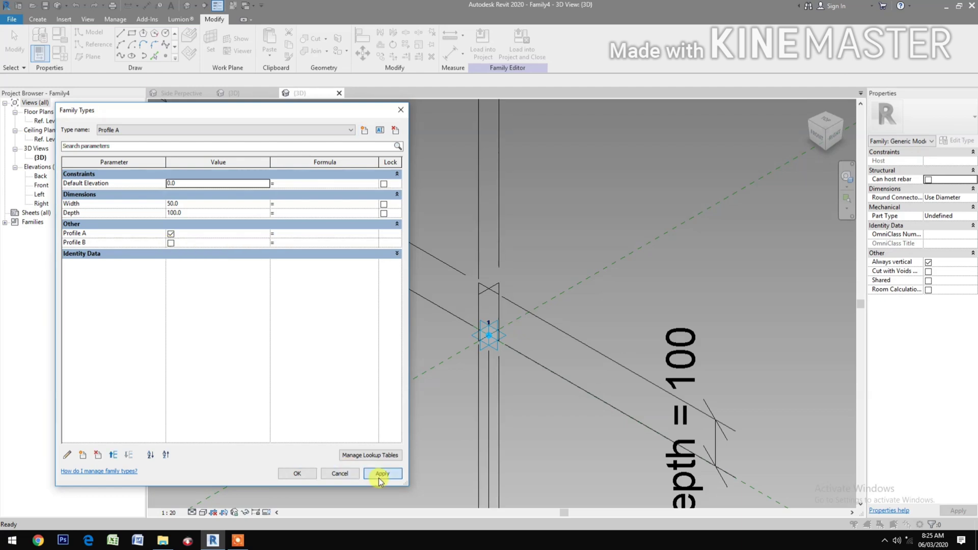
- Create a family type named Profile B with the Profile A parameter turned off and the Profile B parameter turned on
{"action": "left_click", "coordinate": [364, 131]}
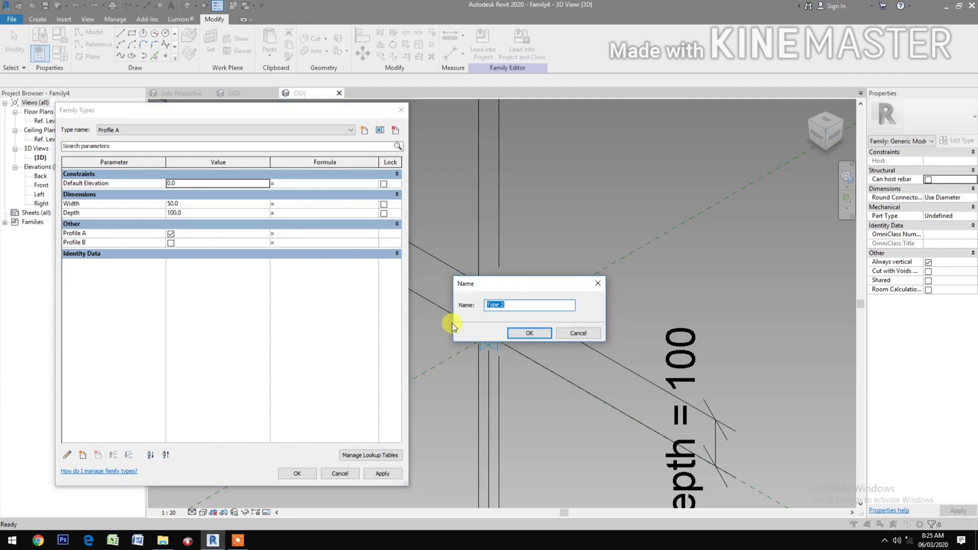
{"action": "type", "text": "Profile B"}
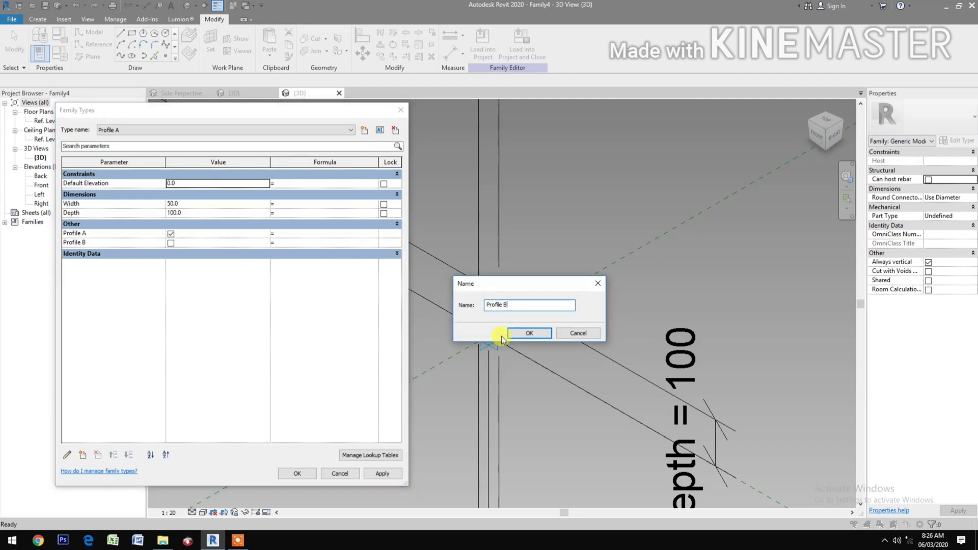
{"action": "left_click", "coordinate": [524, 331]}
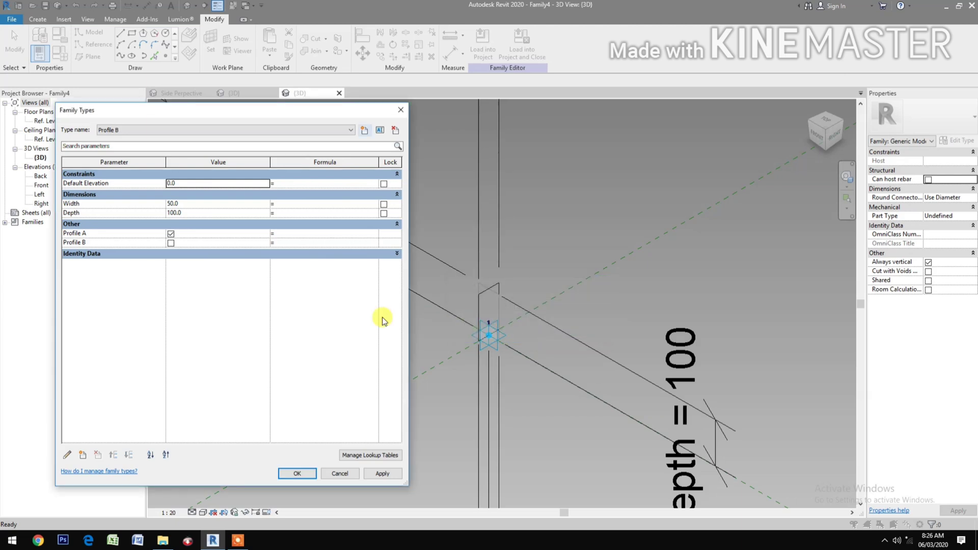
{"action": "left_click", "coordinate": [171, 234]}
{"action": "left_click", "coordinate": [170, 242]}
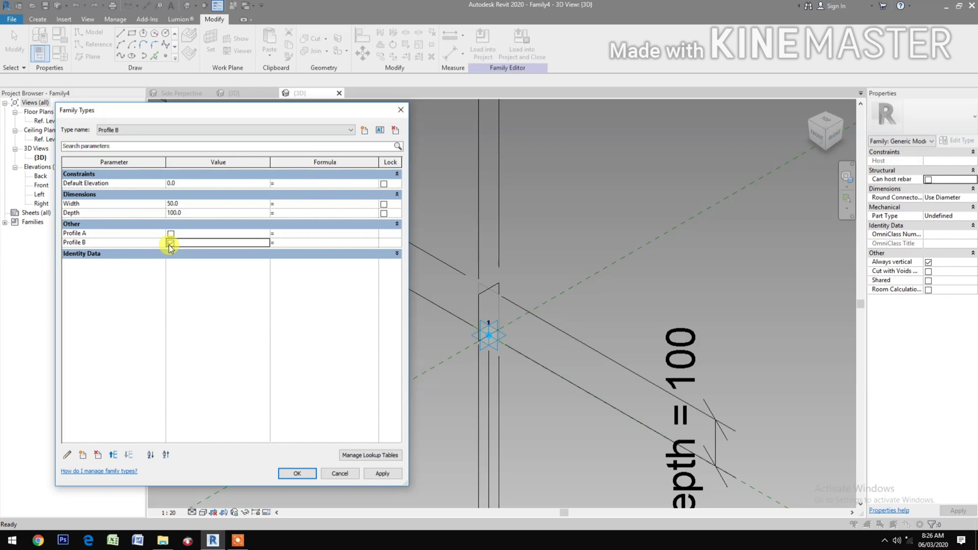
{"action": "left_click", "coordinate": [376, 474]}
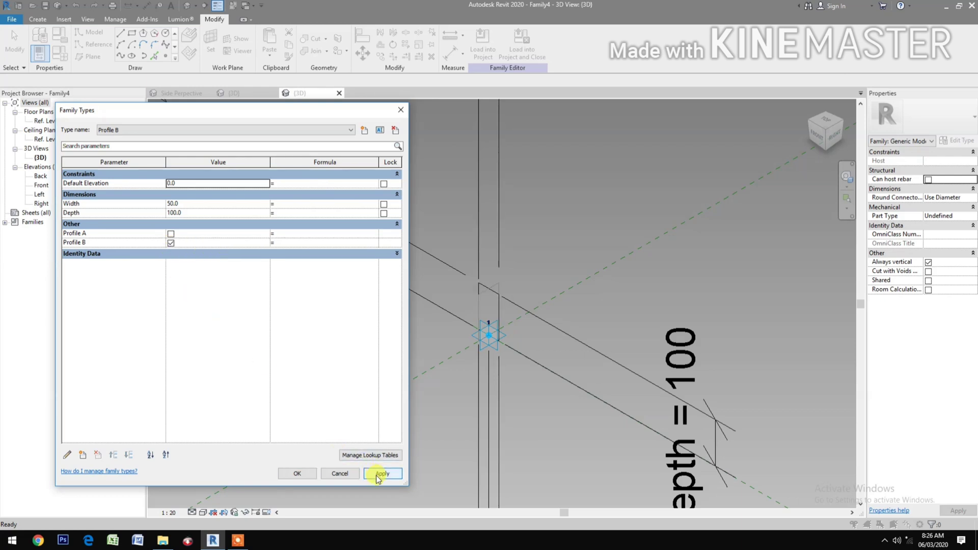
{"action": "left_click", "coordinate": [295, 473]}
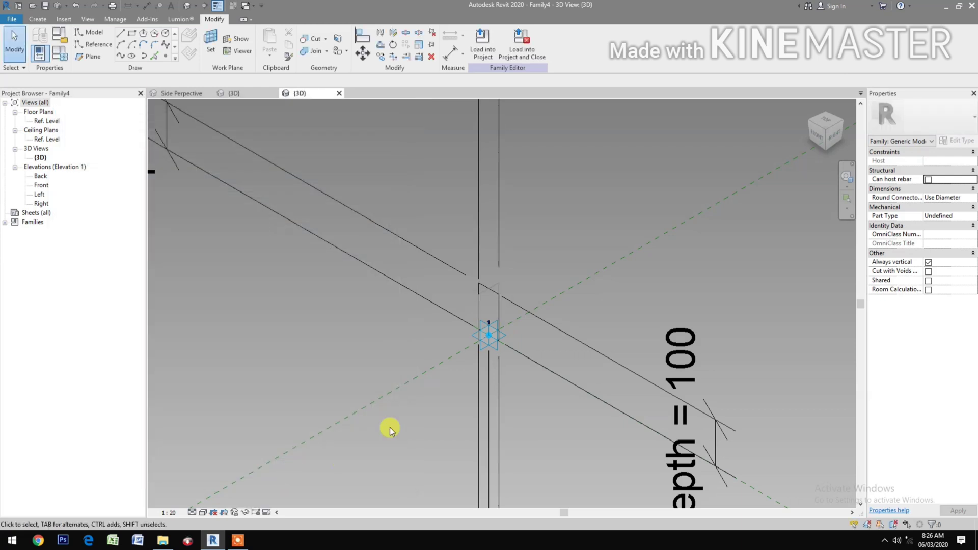
- Load the profile family into Family3 and close it without saving
{"action": "middle_click_drag", "start_coordinate": [390, 427], "coordinate": [392, 445]}
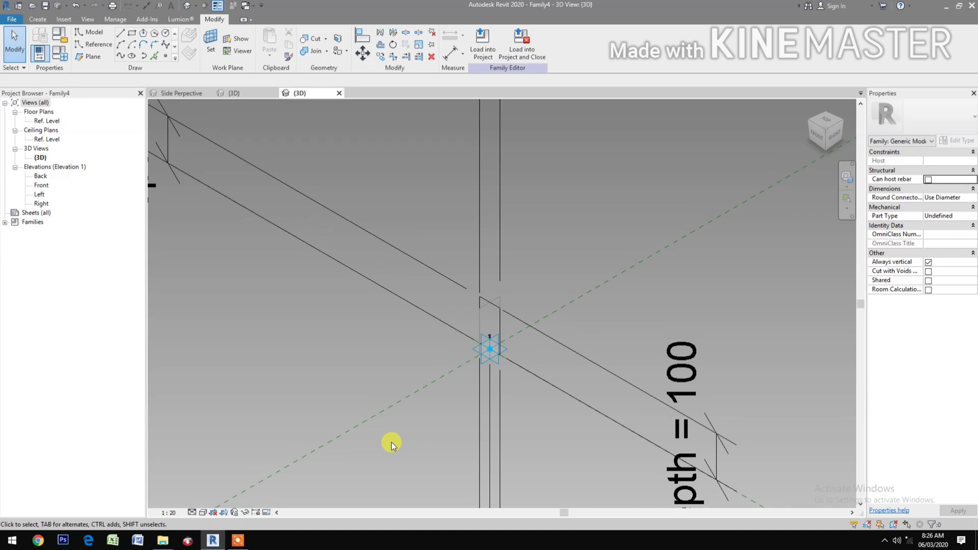
{"action": "left_click", "coordinate": [521, 59]}
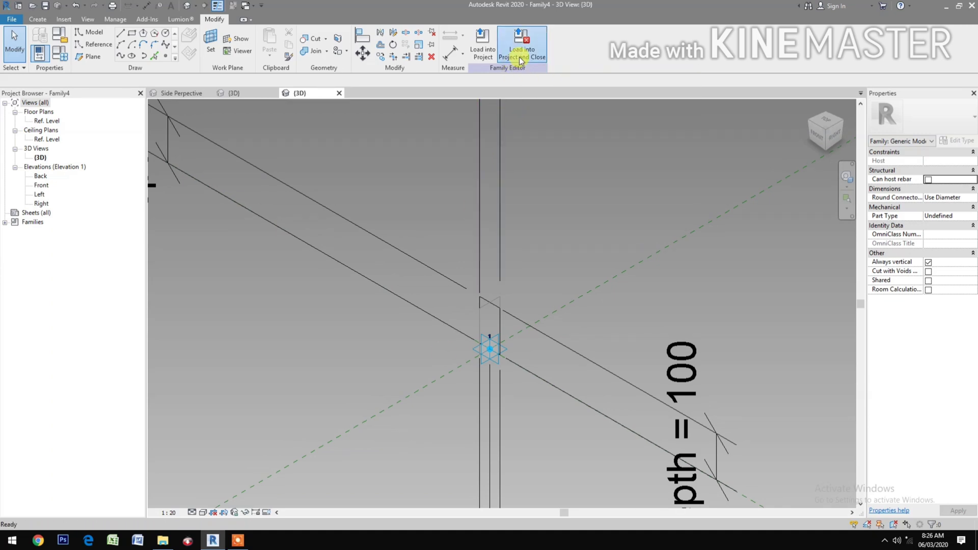
{"action": "left_click", "coordinate": [423, 223]}
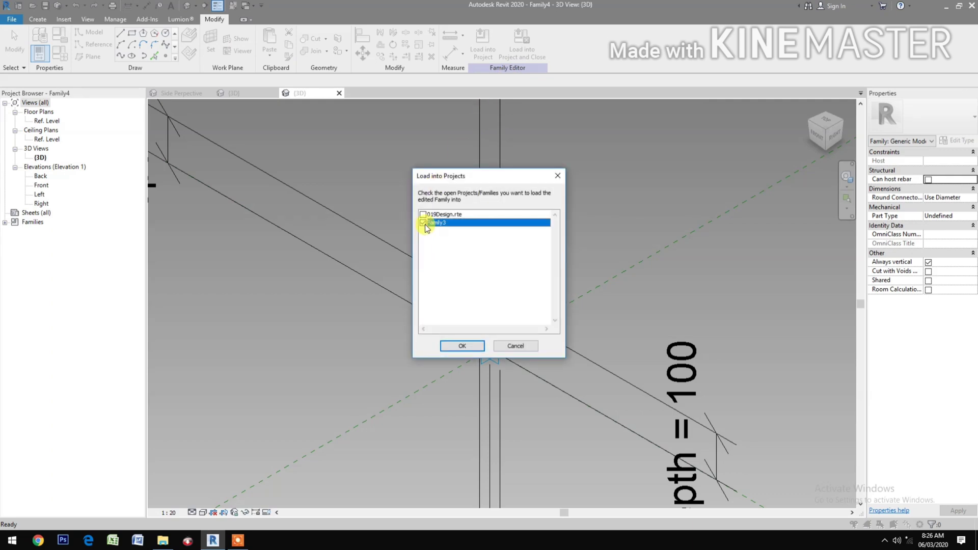
{"action": "left_click", "coordinate": [460, 348]}
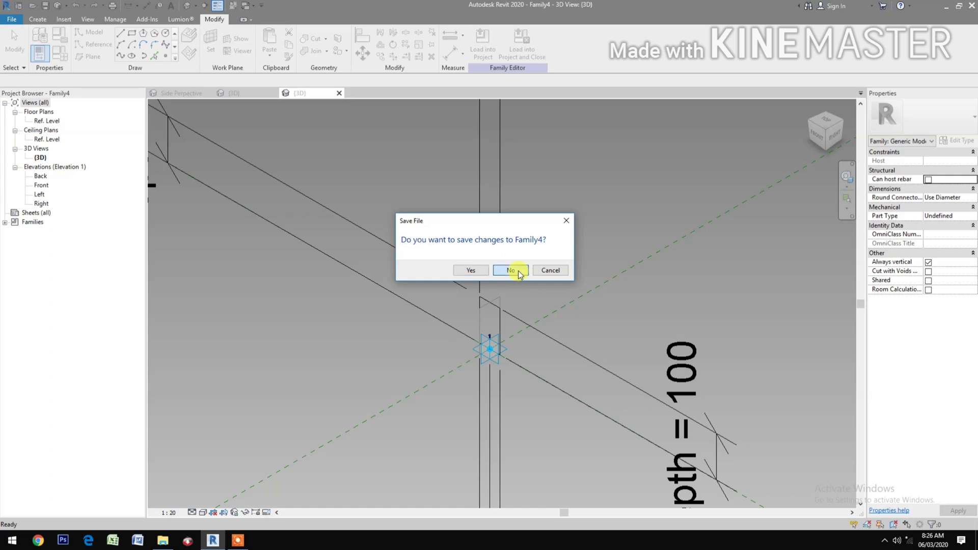
{"action": "left_click", "coordinate": [509, 271]}
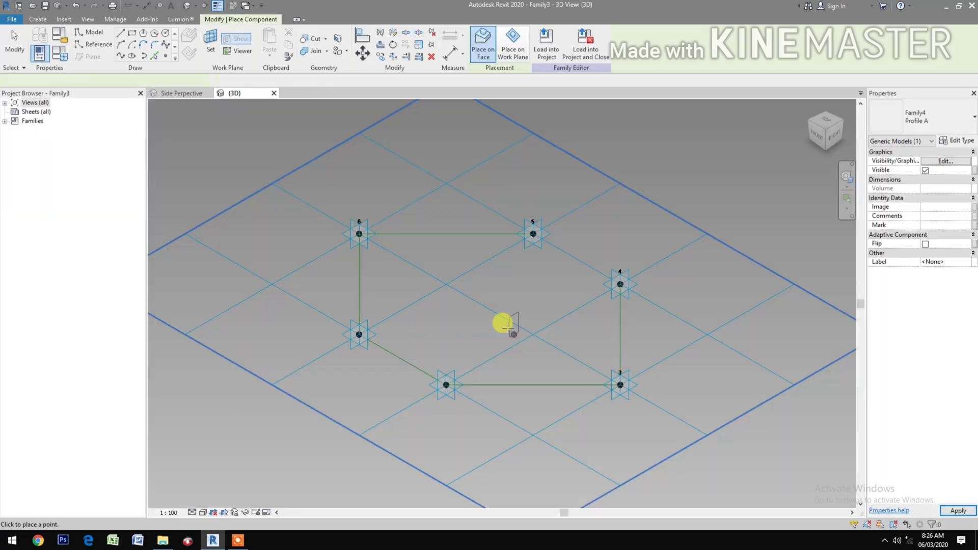
- Place one Profile A instance on the level inside the hexagon, near adaptive point 5
{"action": "middle_click_drag", "start_coordinate": [452, 314], "coordinate": [469, 342]}
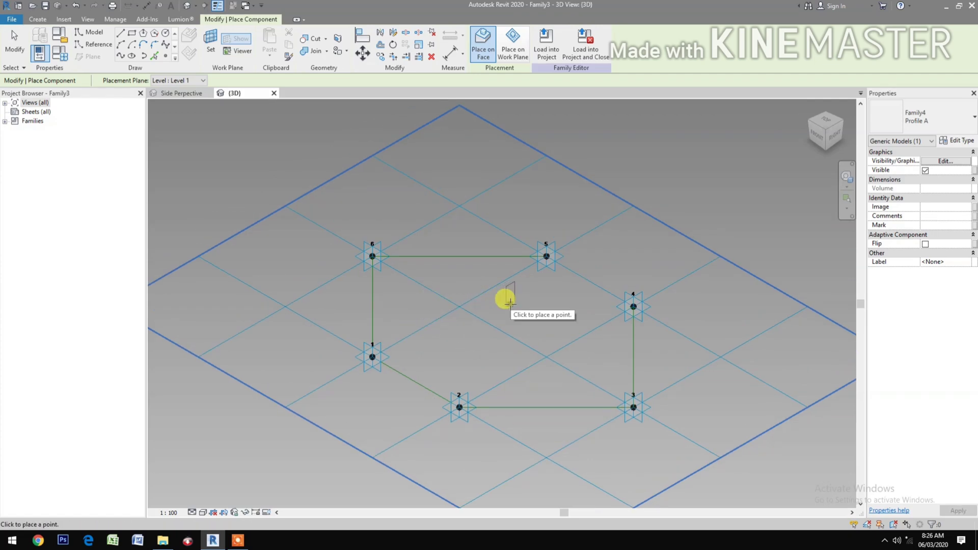
{"action": "left_click", "coordinate": [510, 302]}
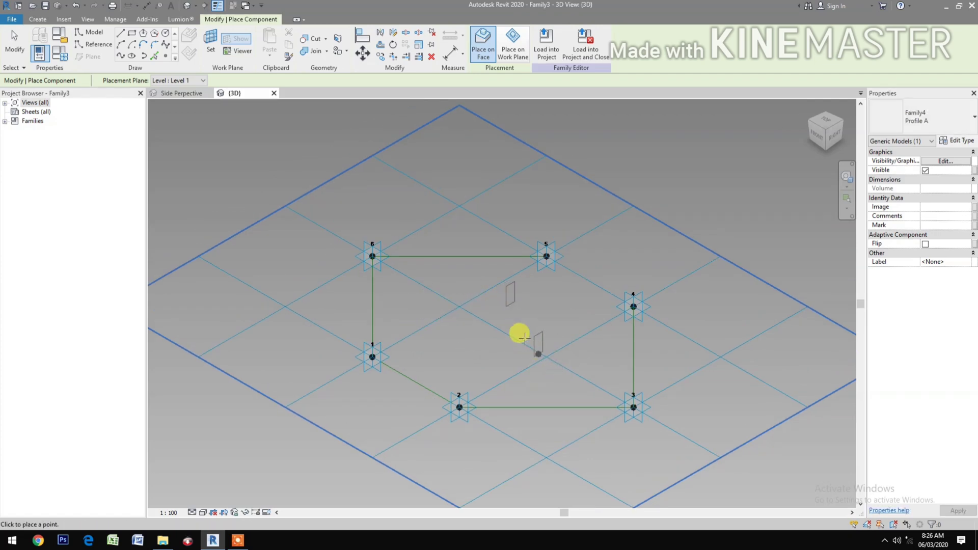
{"action": "key", "text": "Escape"}
- Place a reference point on the face at the midpoint of the reference line between adaptive points 4 and 5
{"action": "left_click", "coordinate": [166, 57]}
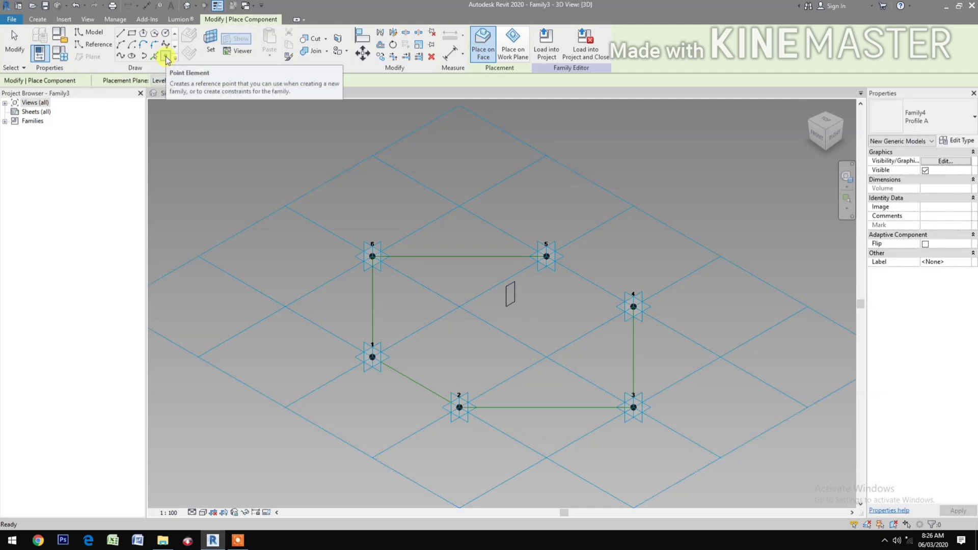
{"action": "left_click", "coordinate": [166, 56]}
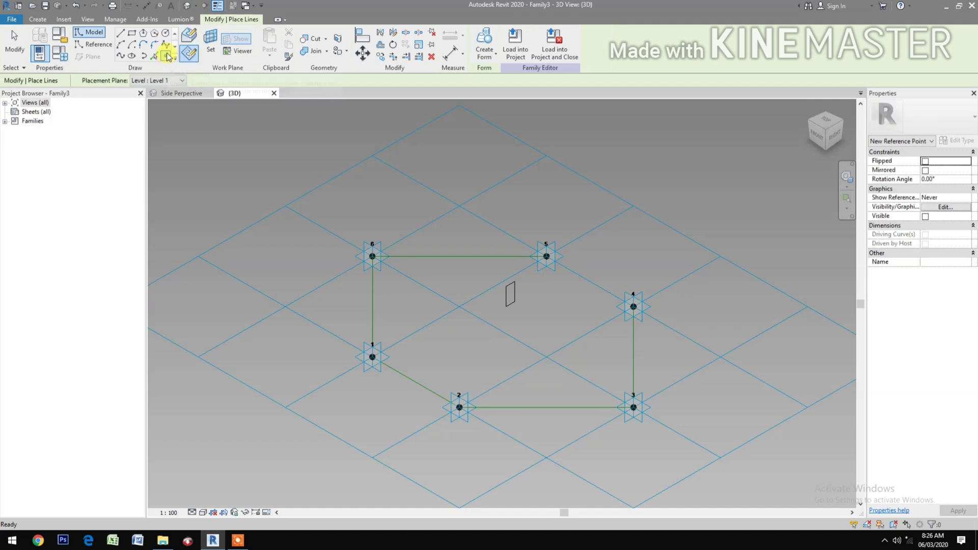
{"action": "left_click", "coordinate": [190, 37]}
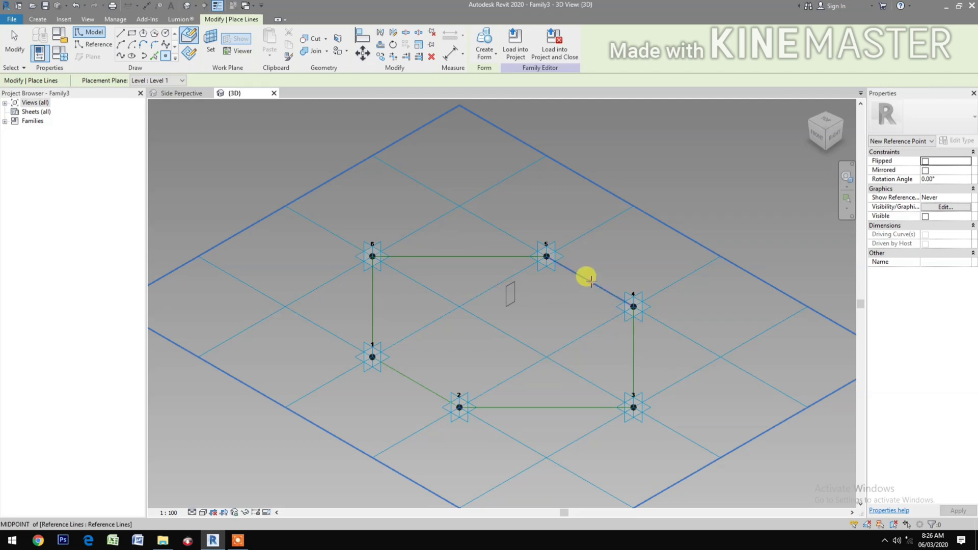
{"action": "left_click", "coordinate": [589, 281]}
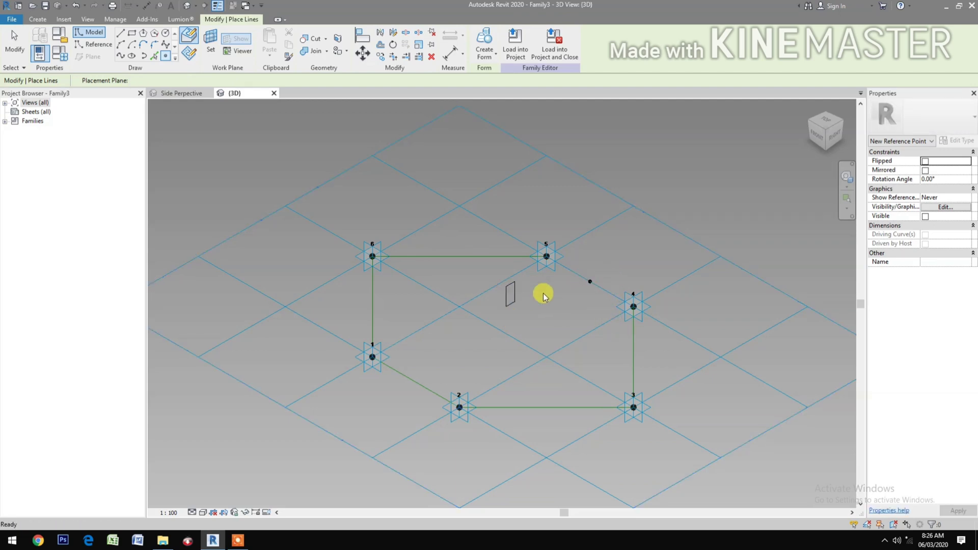
{"action": "key", "text": "Escape"}
{"action": "key", "text": "Escape"}
- Rehost the placed Profile A instance onto the reference point midway between adaptive points 4 and 5
{"action": "left_click", "coordinate": [514, 304]}
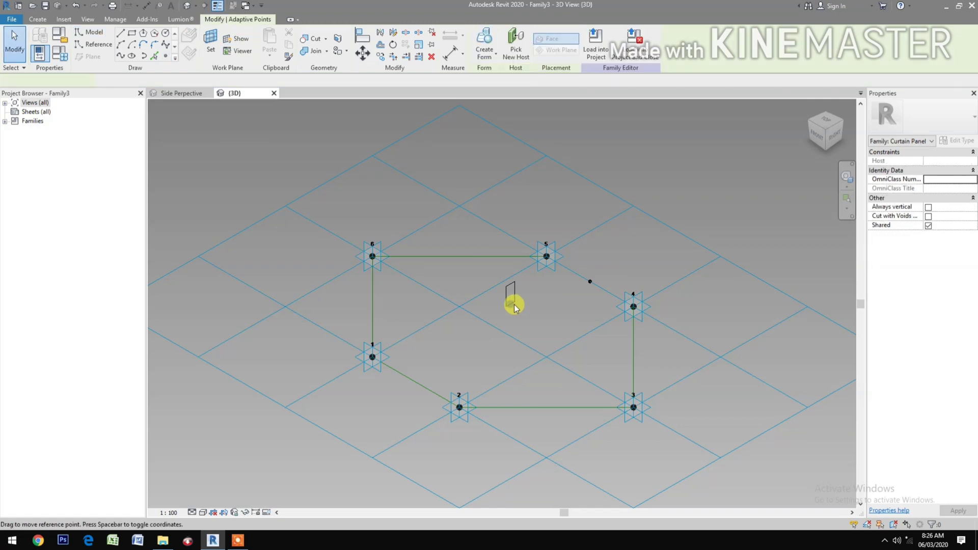
{"action": "key", "text": "Escape"}
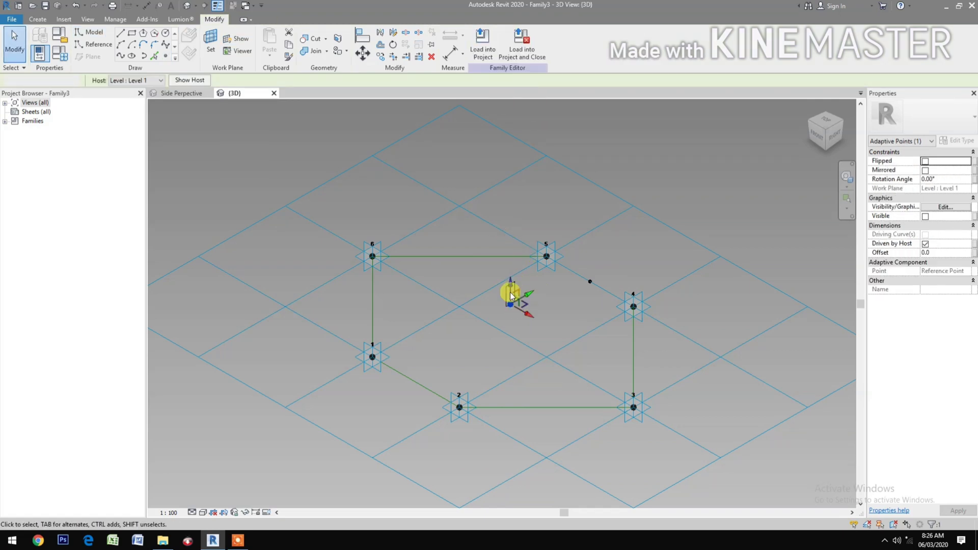
{"action": "left_click", "coordinate": [508, 293]}
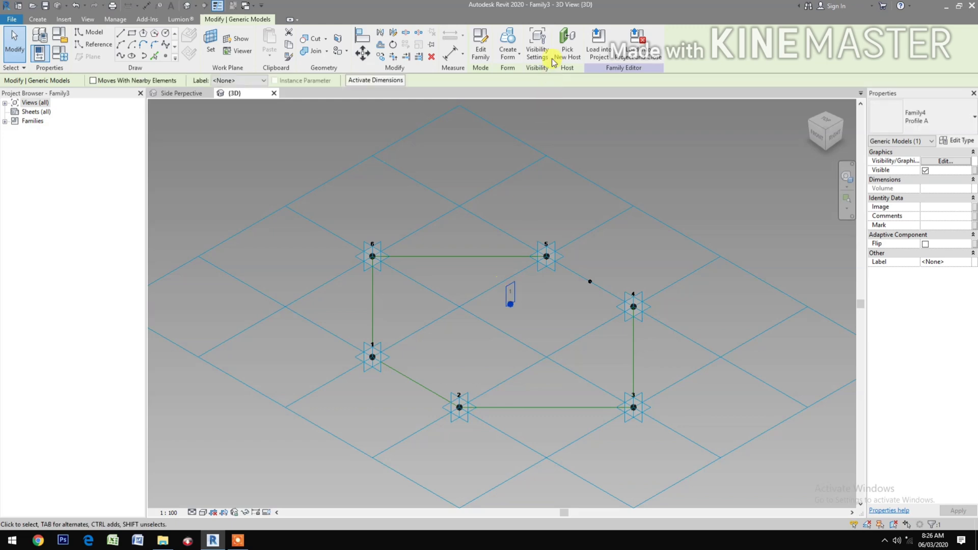
{"action": "left_click", "coordinate": [566, 46]}
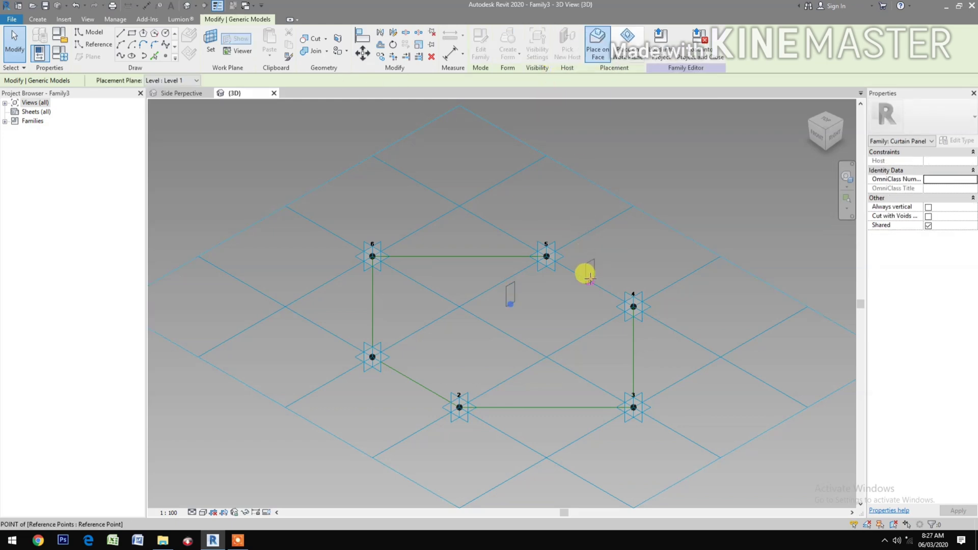
{"action": "left_click", "coordinate": [589, 277]}
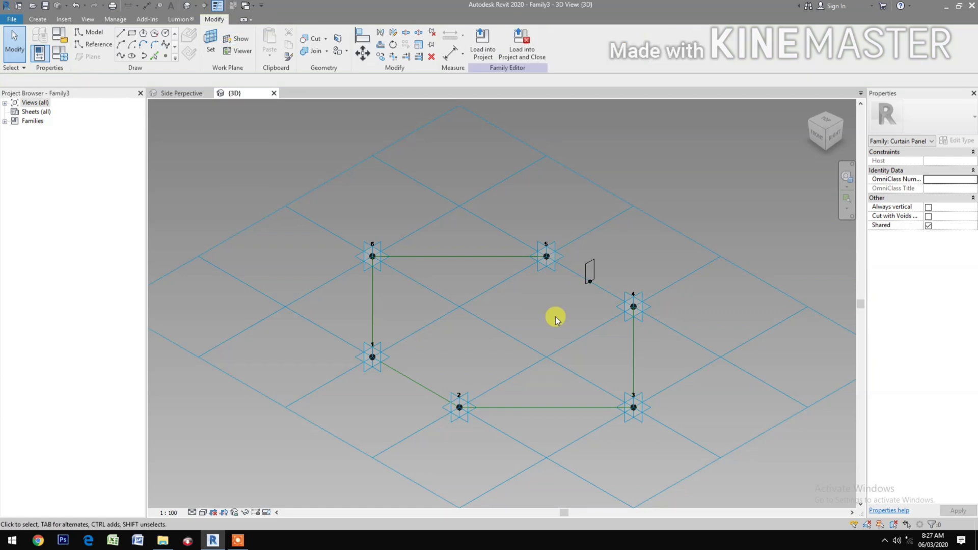
- Create a solid form from the profile and the hexagon's reference line chain, choosing the option that sweeps around the hexagon
{"action": "left_click", "coordinate": [587, 272]}
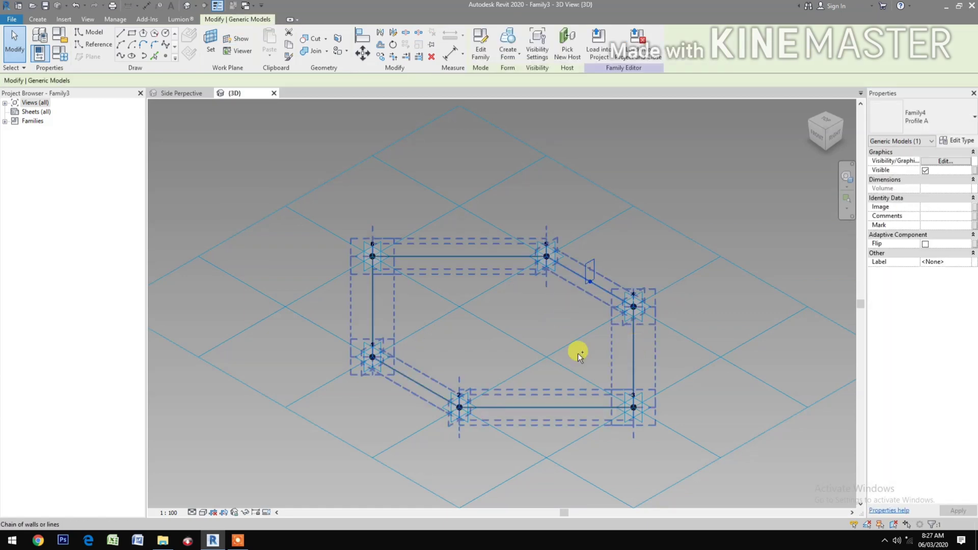
{"action": "key", "text": "ctrl+a"}
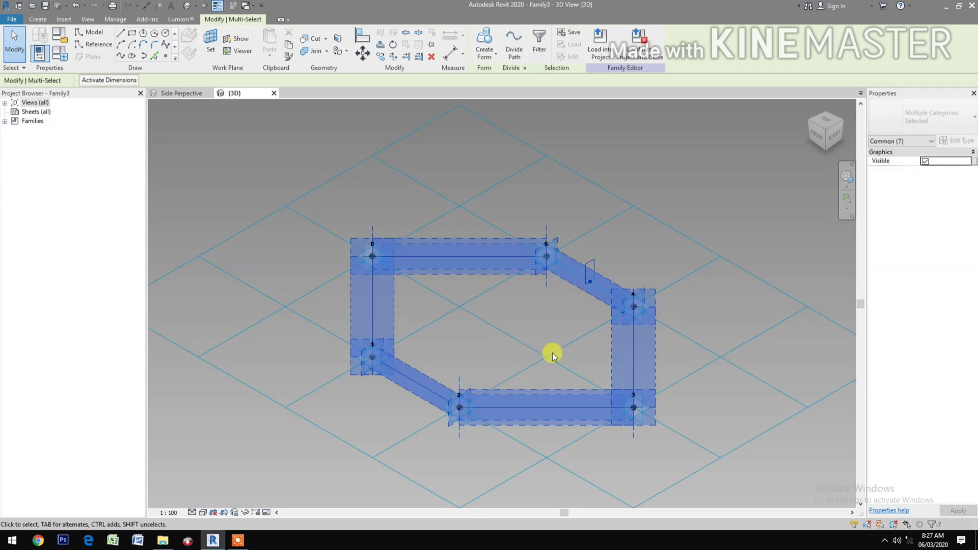
{"action": "left_click", "coordinate": [484, 56]}
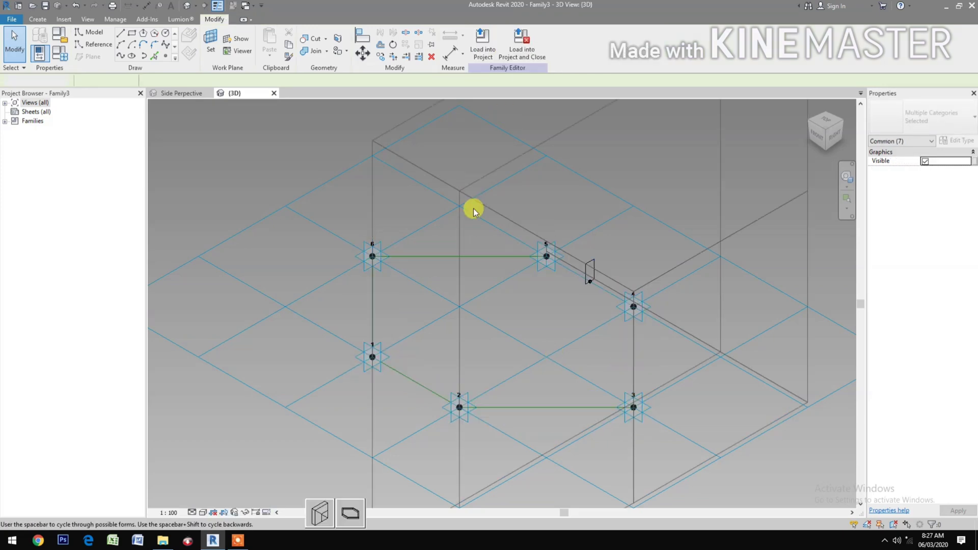
{"action": "left_click", "coordinate": [352, 515]}
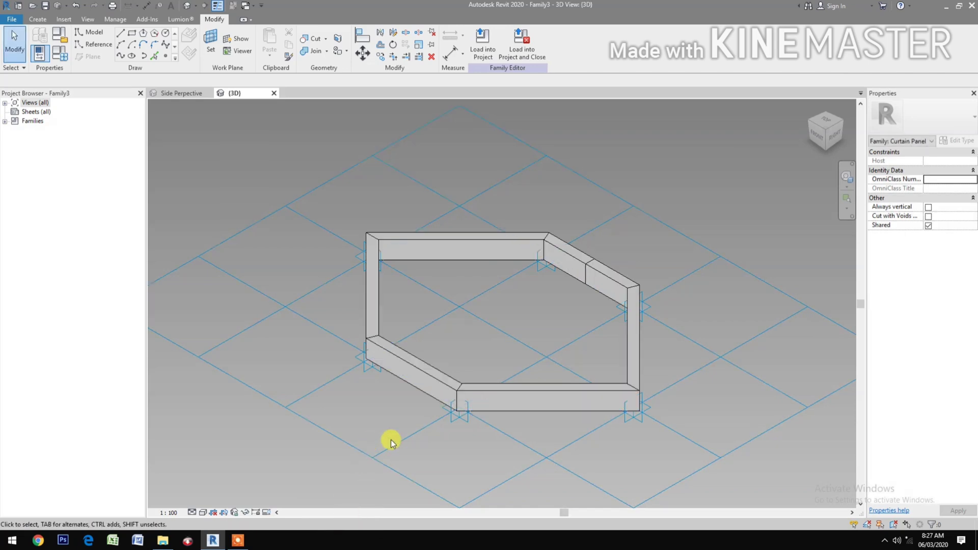
- Turn off the Visible property of the Profile A instance hosted on the hexagonal frame
{"action": "left_click", "coordinate": [587, 276]}
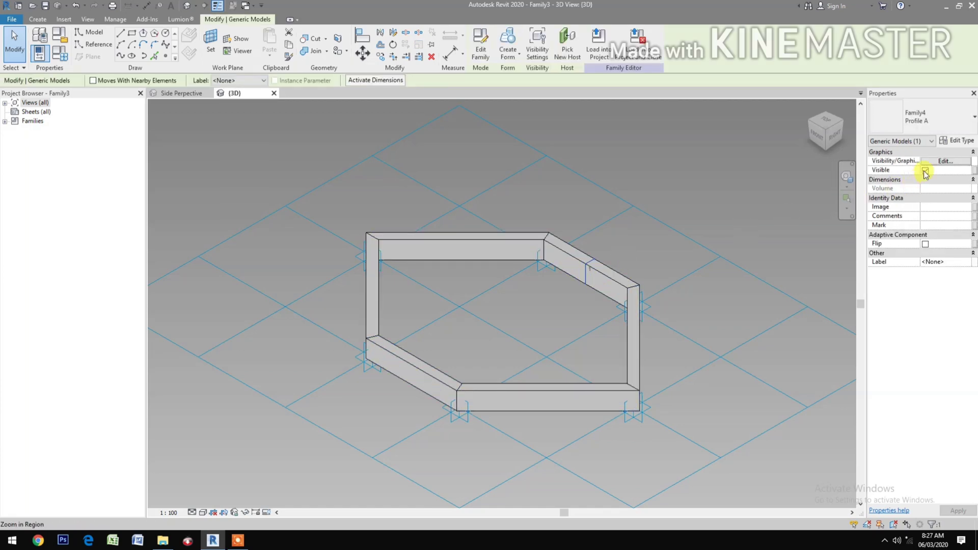
{"action": "left_click", "coordinate": [924, 170]}
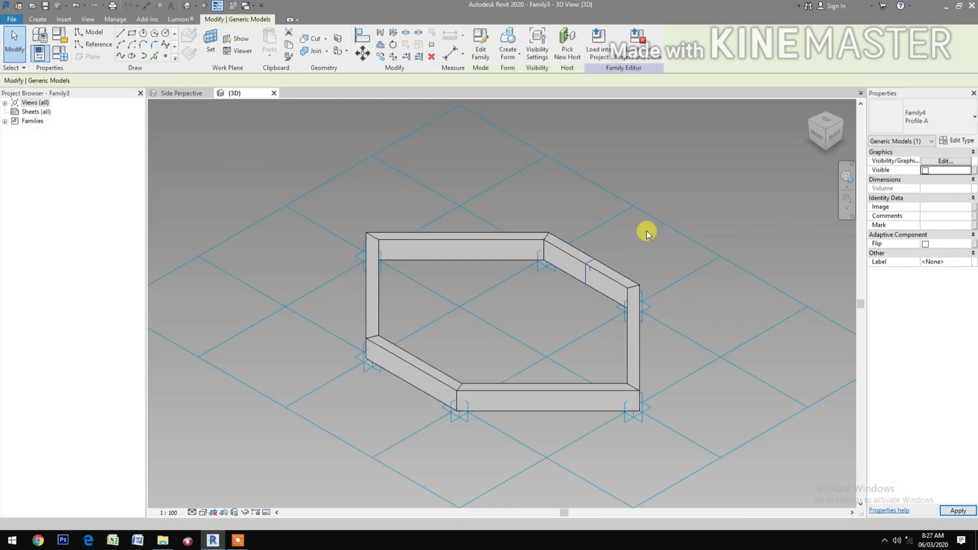
{"action": "left_click", "coordinate": [683, 338]}
{"action": "scroll", "coordinate": [683, 338], "scroll_direction": "down", "scroll_amount": 2}
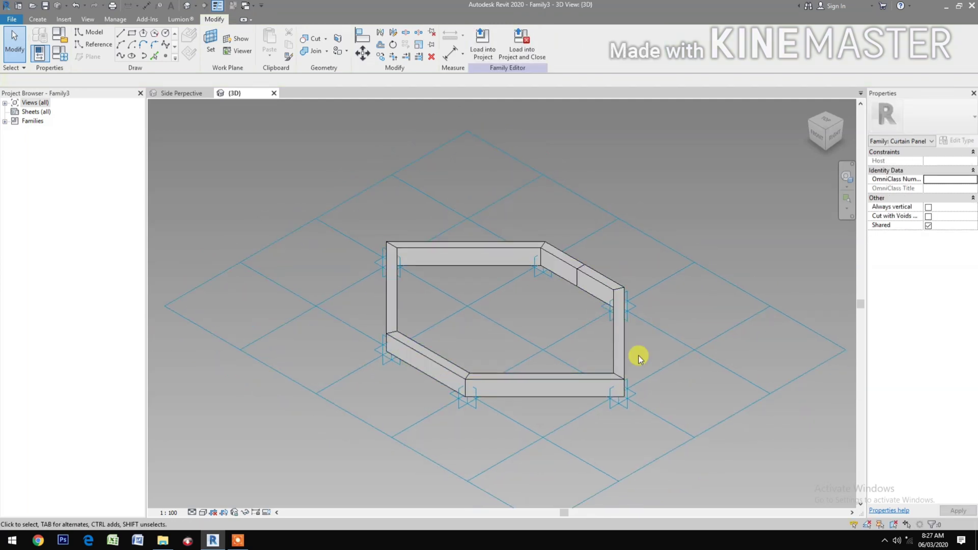
- Associate the nested Profile A type's Width with a new family type parameter named Width
{"action": "left_click", "coordinate": [574, 279]}
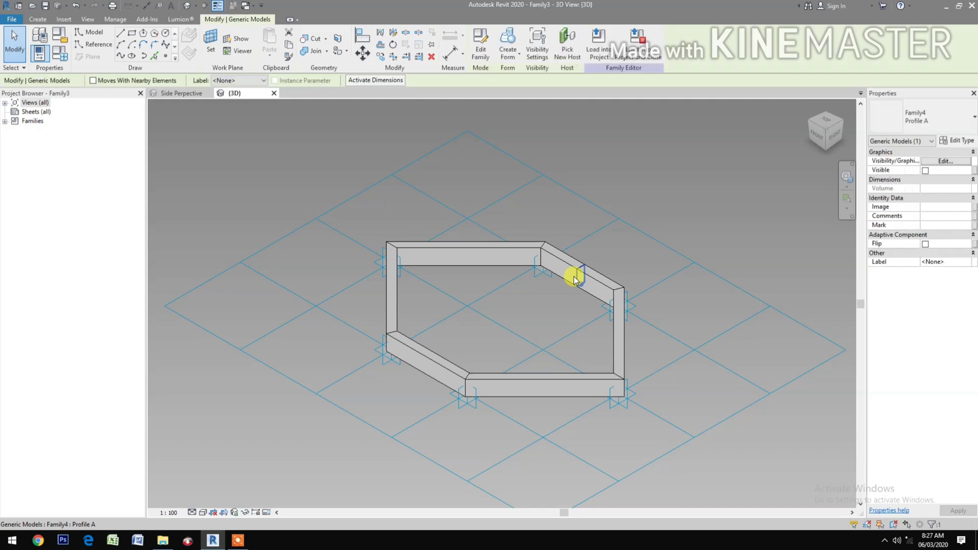
{"action": "left_click", "coordinate": [960, 143]}
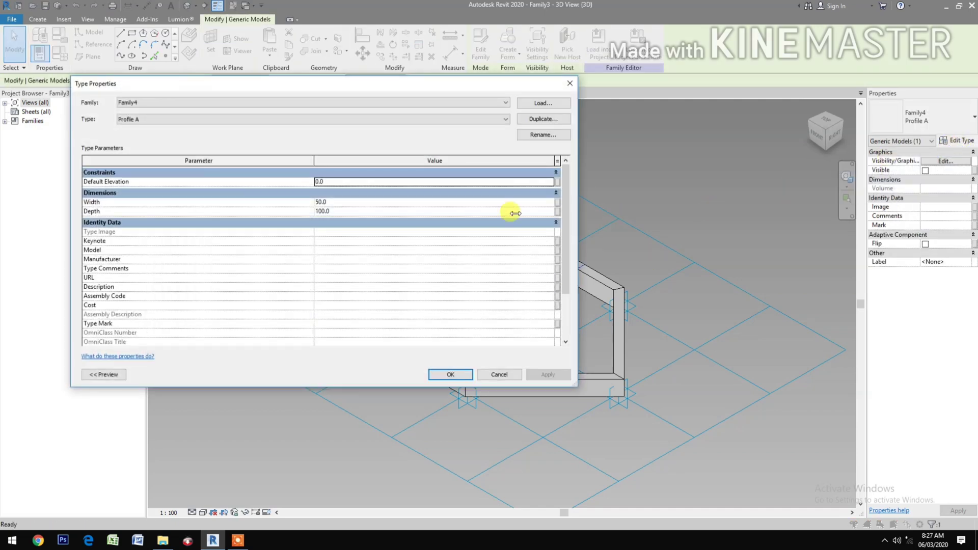
{"action": "left_click_drag", "start_coordinate": [443, 87], "coordinate": [379, 95]}
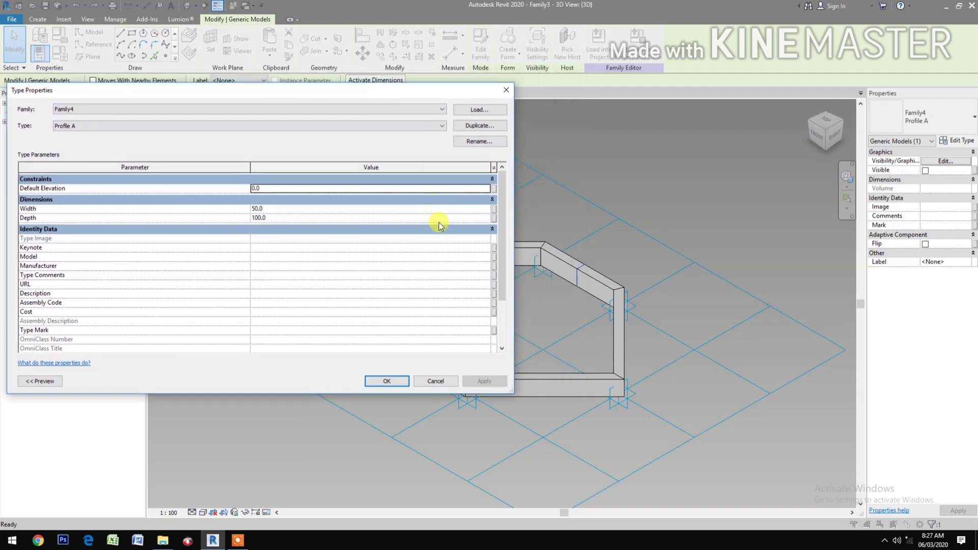
{"action": "left_click_drag", "start_coordinate": [511, 193], "coordinate": [358, 193]}
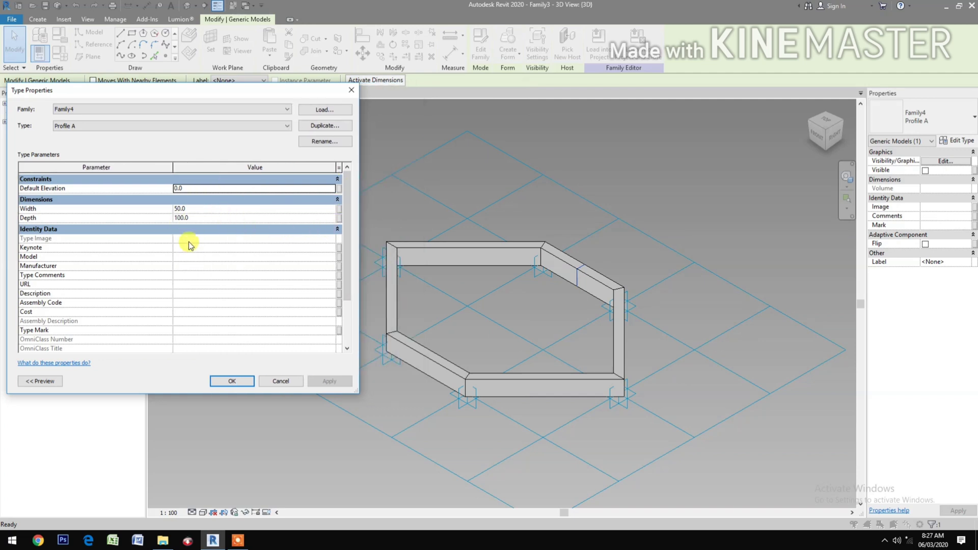
{"action": "left_click", "coordinate": [339, 209]}
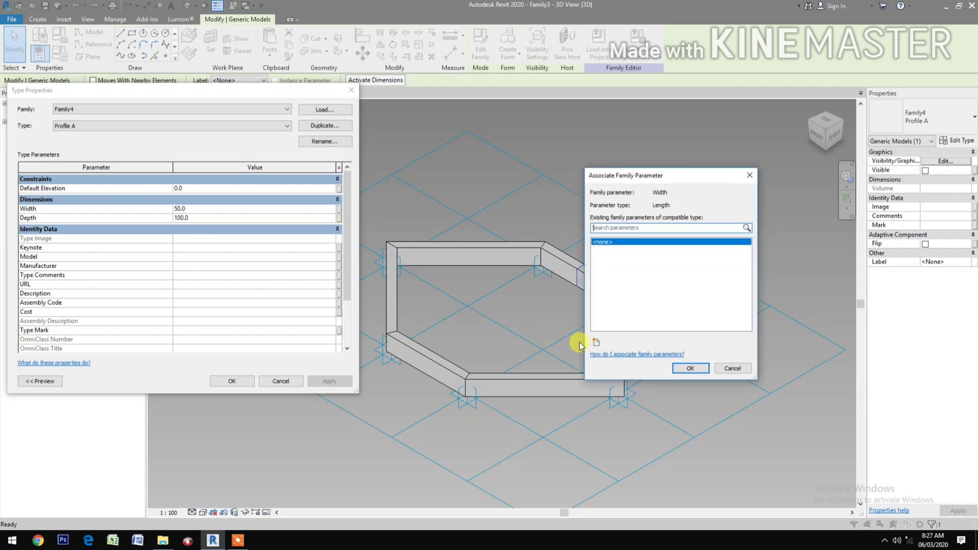
{"action": "left_click", "coordinate": [596, 343]}
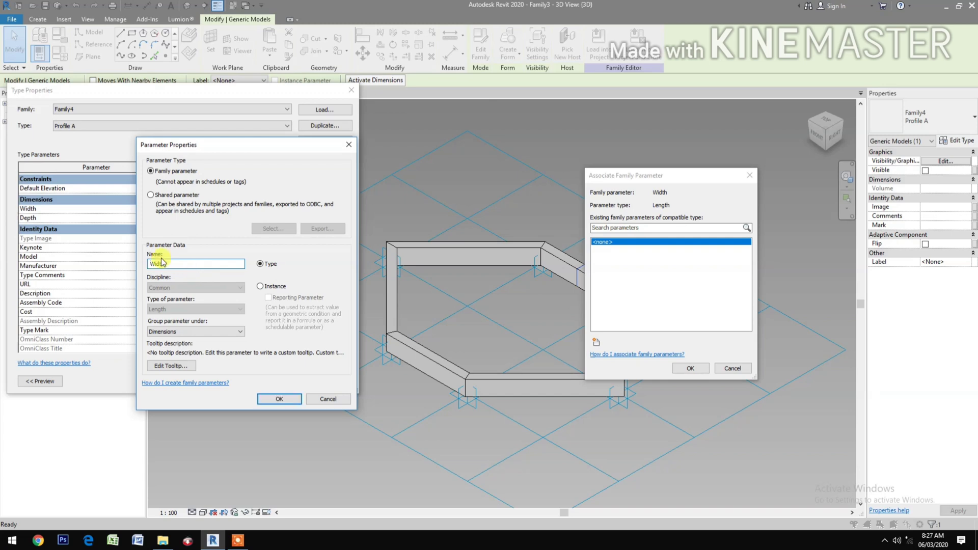
{"action": "type", "text": "Width"}
{"action": "left_click", "coordinate": [280, 399]}
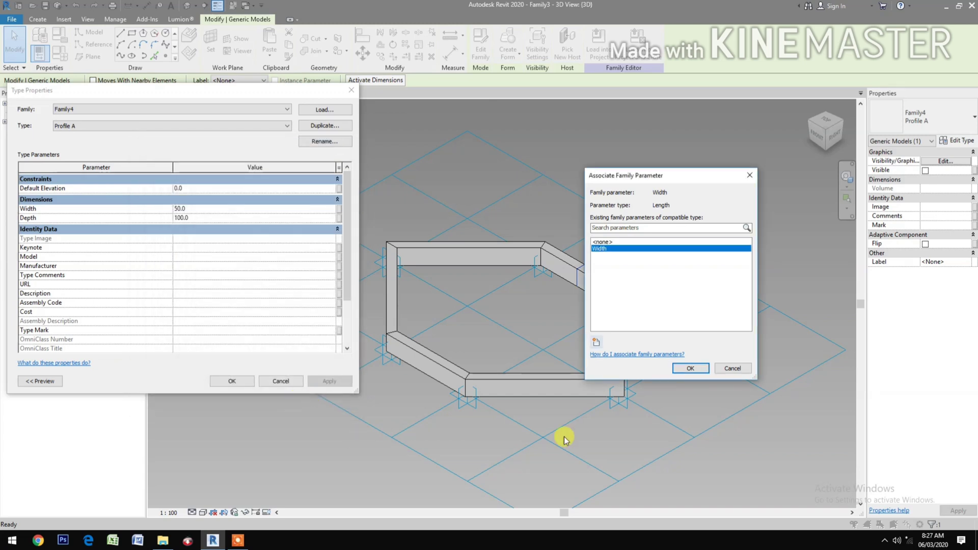
{"action": "left_click", "coordinate": [689, 369]}
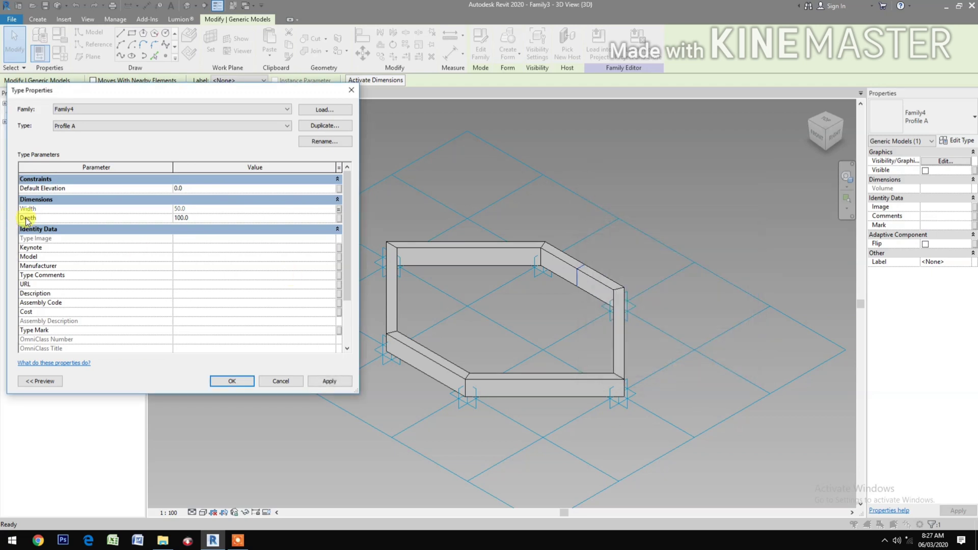
- Associate the nested Profile A type's Depth with a new family type parameter named Depth and accept the type properties
{"action": "left_click", "coordinate": [339, 218]}
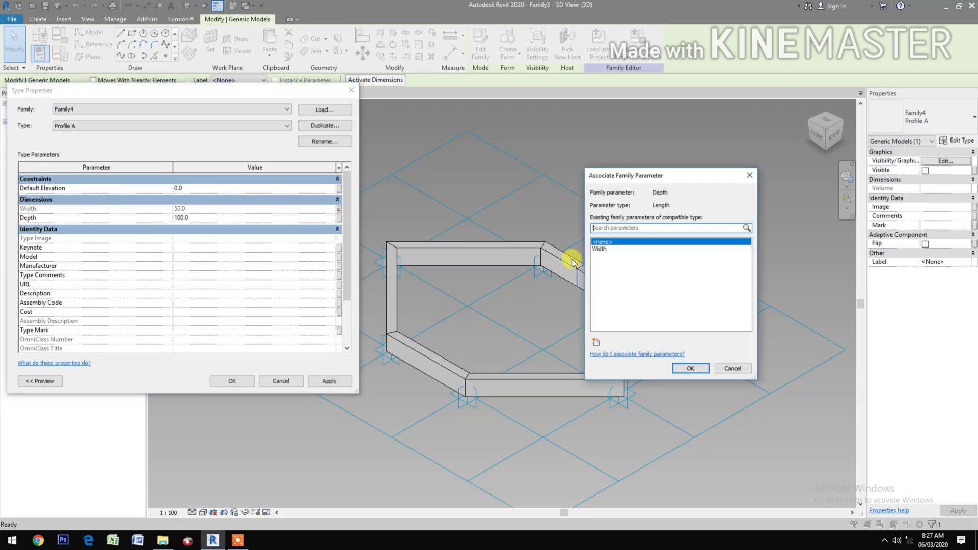
{"action": "left_click", "coordinate": [595, 342]}
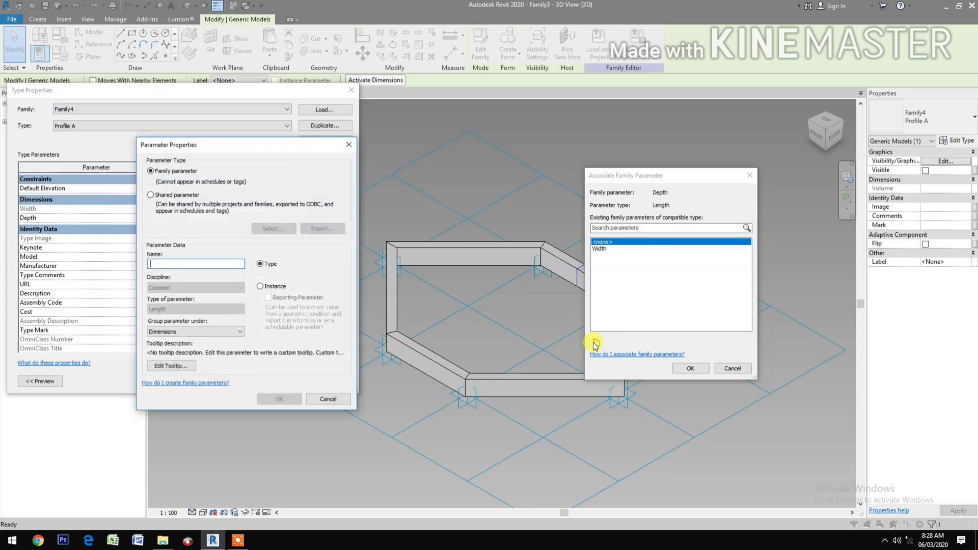
{"action": "type", "text": "Depth"}
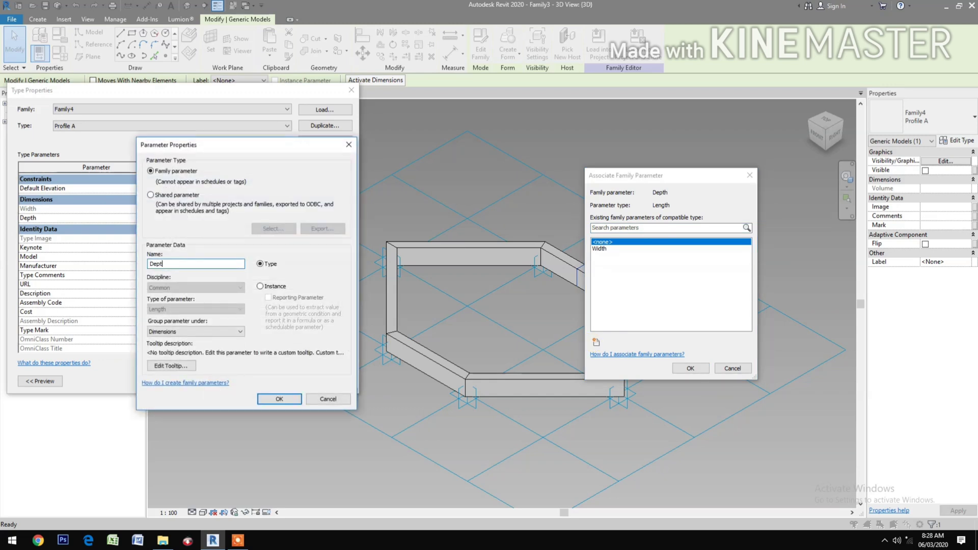
{"action": "left_click", "coordinate": [278, 397]}
{"action": "left_click", "coordinate": [682, 368]}
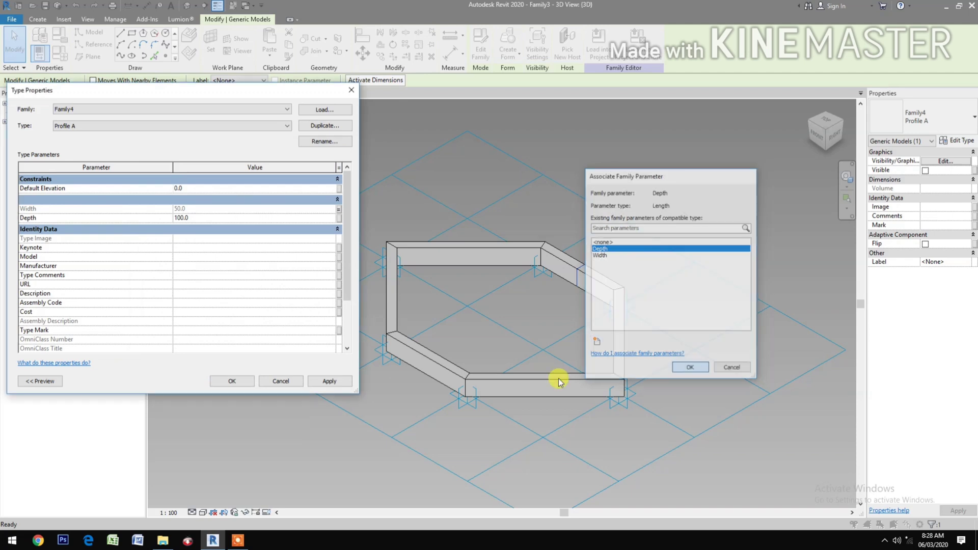
{"action": "left_click", "coordinate": [244, 383]}
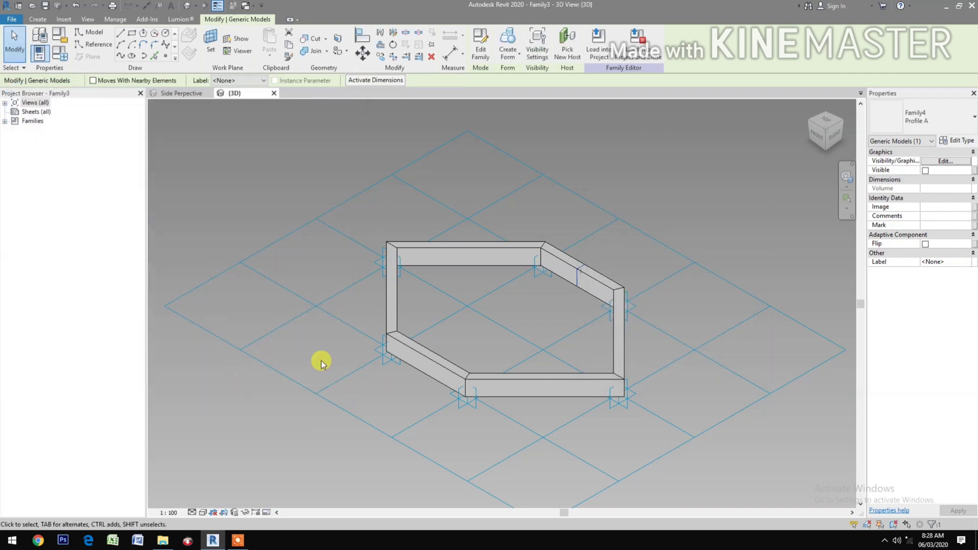
- Reorder the curtain panel family's dimension parameters so that Width is listed above Depth
{"action": "left_click", "coordinate": [61, 53]}
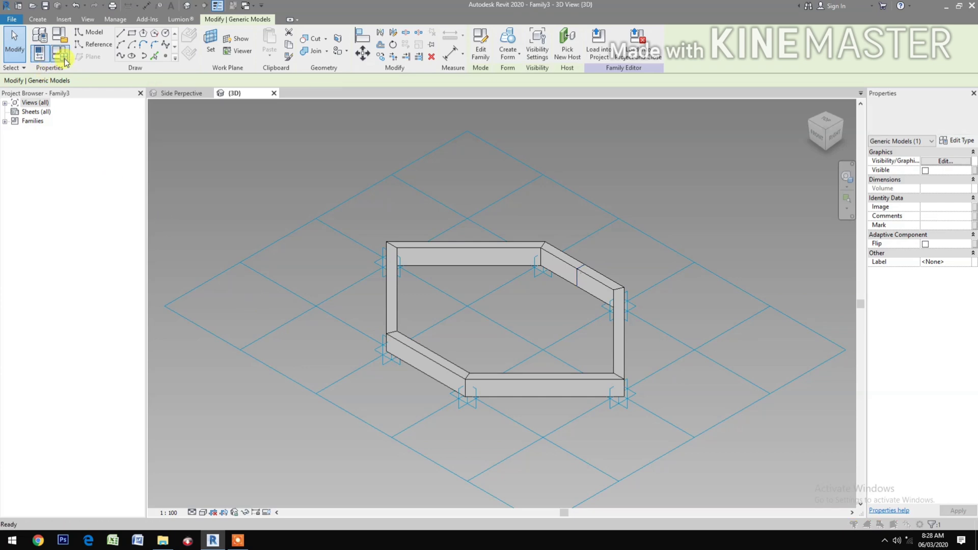
{"action": "left_click_drag", "start_coordinate": [155, 109], "coordinate": [108, 94]}
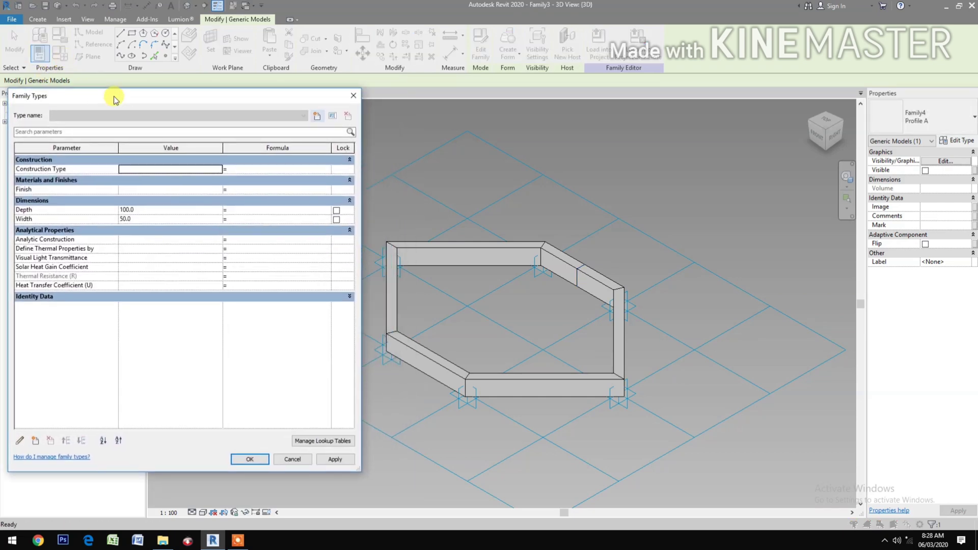
{"action": "left_click", "coordinate": [78, 219]}
{"action": "left_click", "coordinate": [66, 441]}
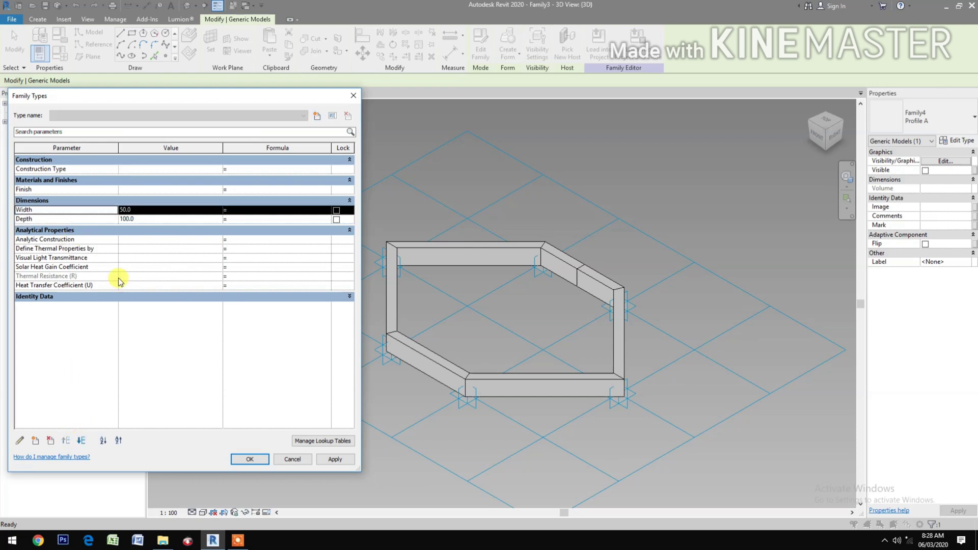
- Set the family's Width to 30 and Depth to 300, applying each value to the hexagonal frame
{"action": "left_click", "coordinate": [153, 212]}
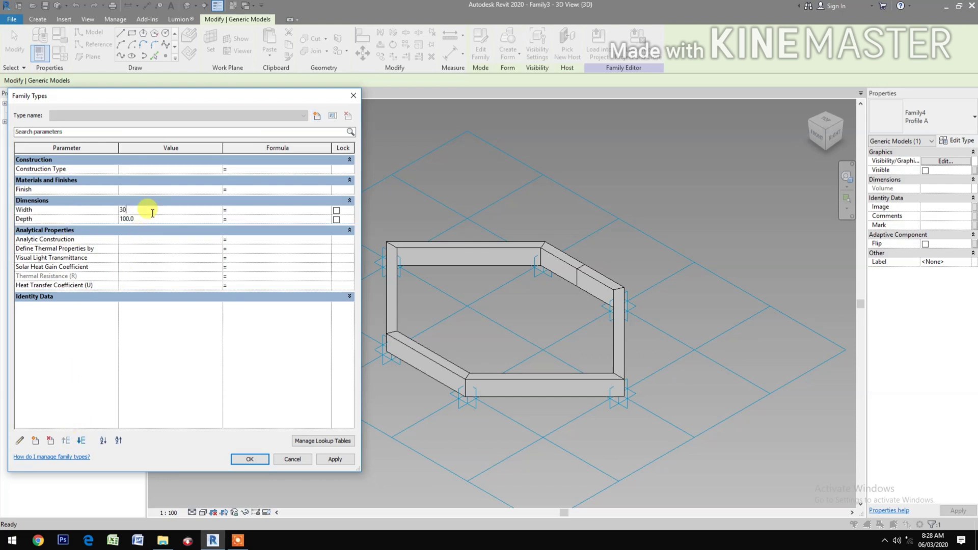
{"action": "type", "text": "30"}
{"action": "left_click", "coordinate": [335, 459]}
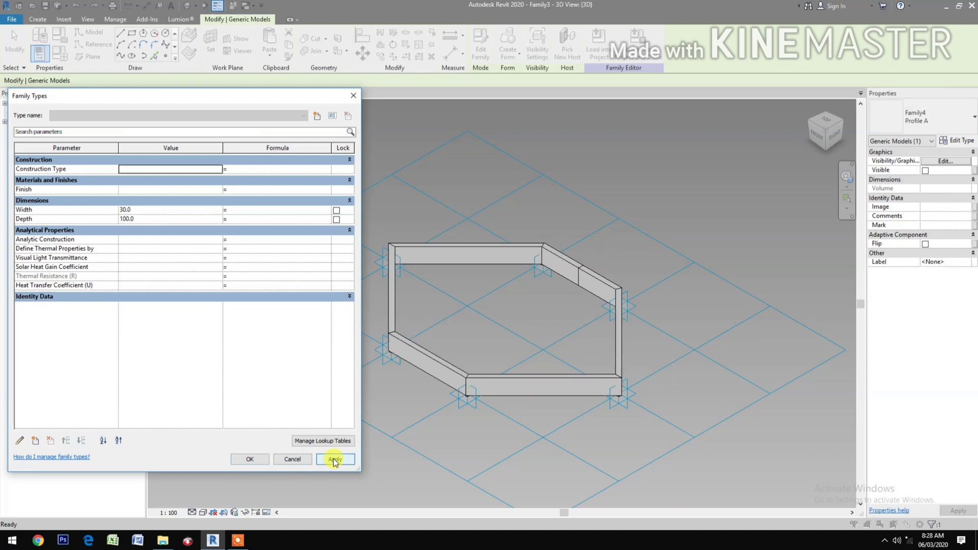
{"action": "left_click", "coordinate": [154, 218]}
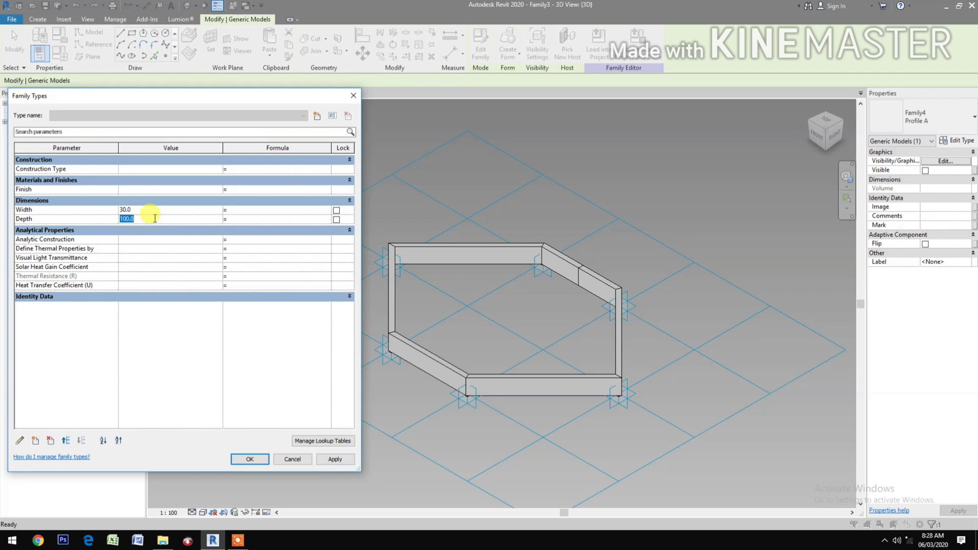
{"action": "left_click", "coordinate": [337, 458]}
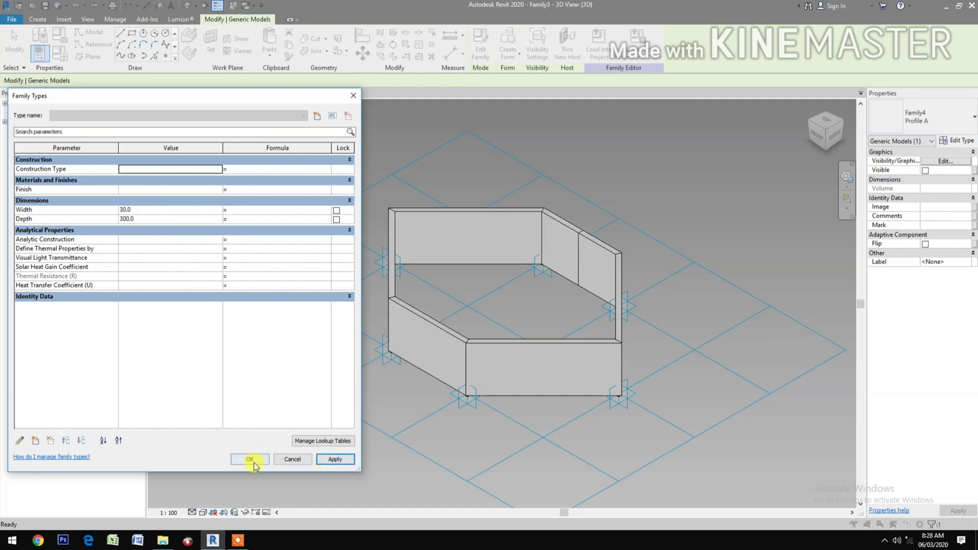
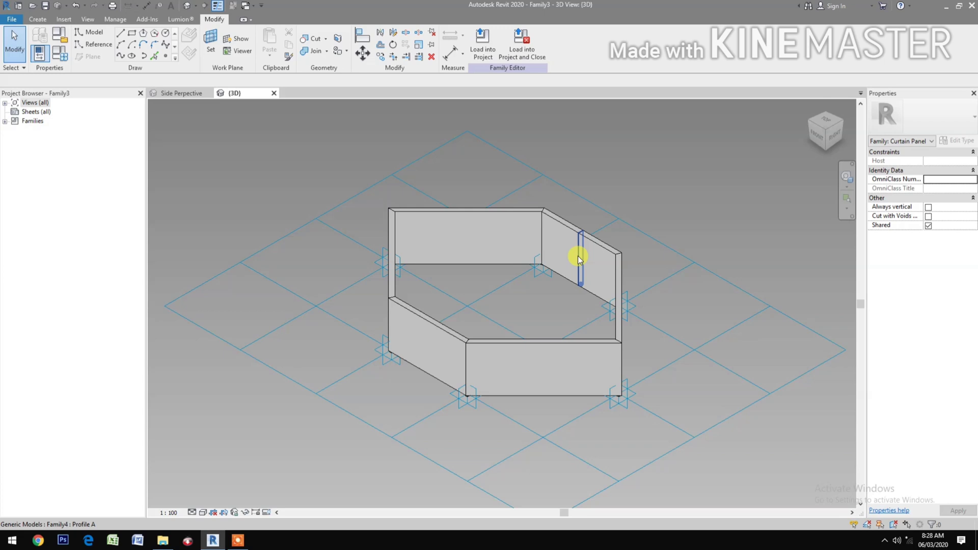
{"action": "left_click", "coordinate": [578, 256]}
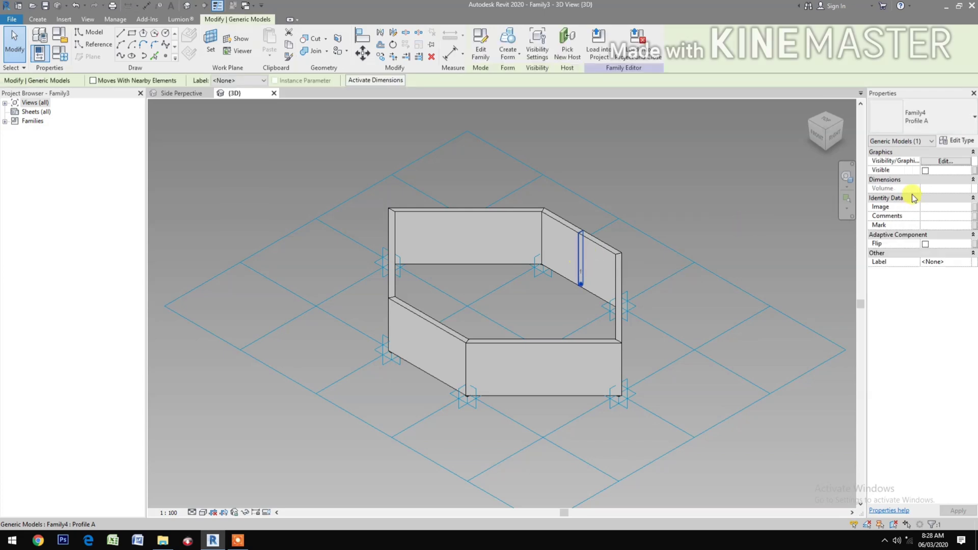
{"action": "left_click", "coordinate": [734, 249]}
{"action": "left_click", "coordinate": [377, 435]}
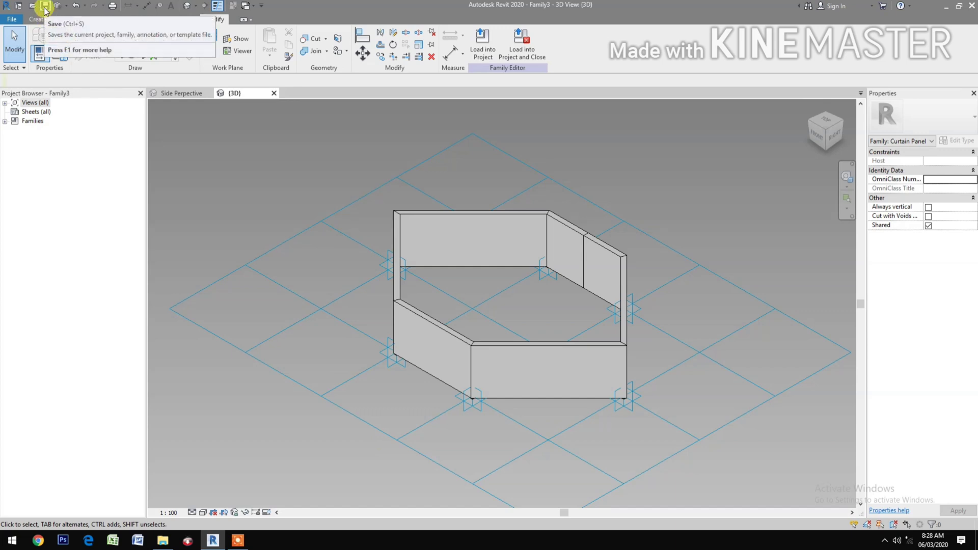
- Save the family to the Desktop as "Honey Comb Shelves Parametric", load it into the 019Design project and close the family
{"action": "left_click", "coordinate": [45, 7]}
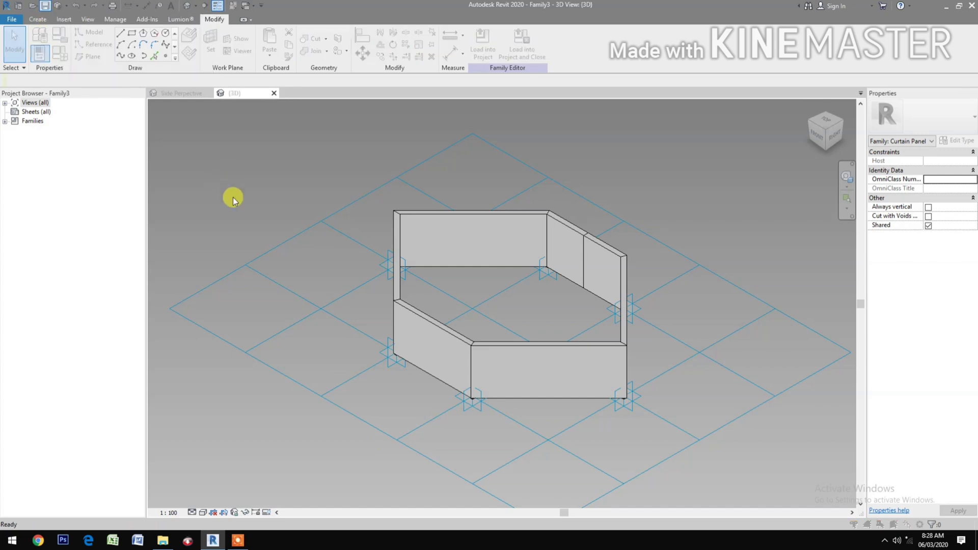
{"action": "left_click_drag", "start_coordinate": [574, 158], "coordinate": [168, 118]}
{"action": "left_click", "coordinate": [178, 134]}
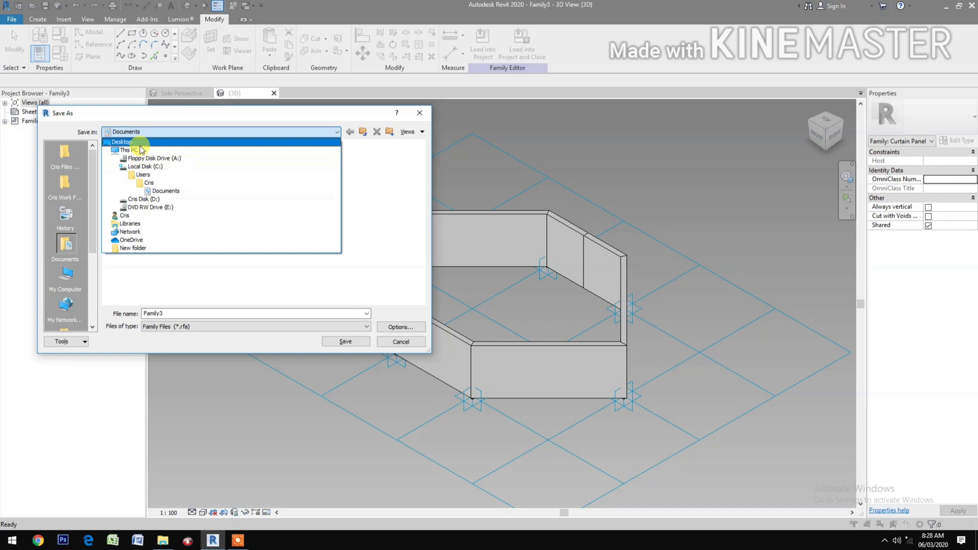
{"action": "left_click", "coordinate": [138, 142]}
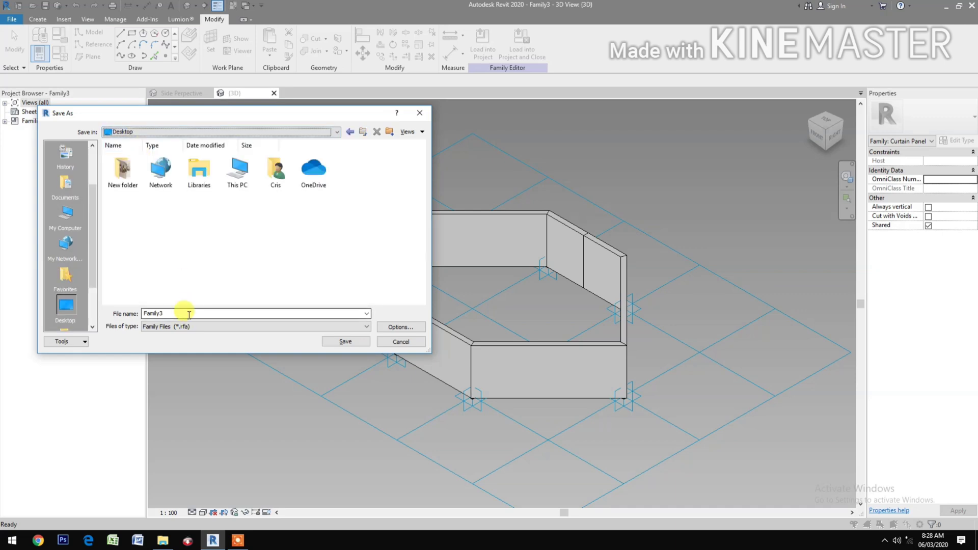
{"action": "double_click", "coordinate": [188, 314]}
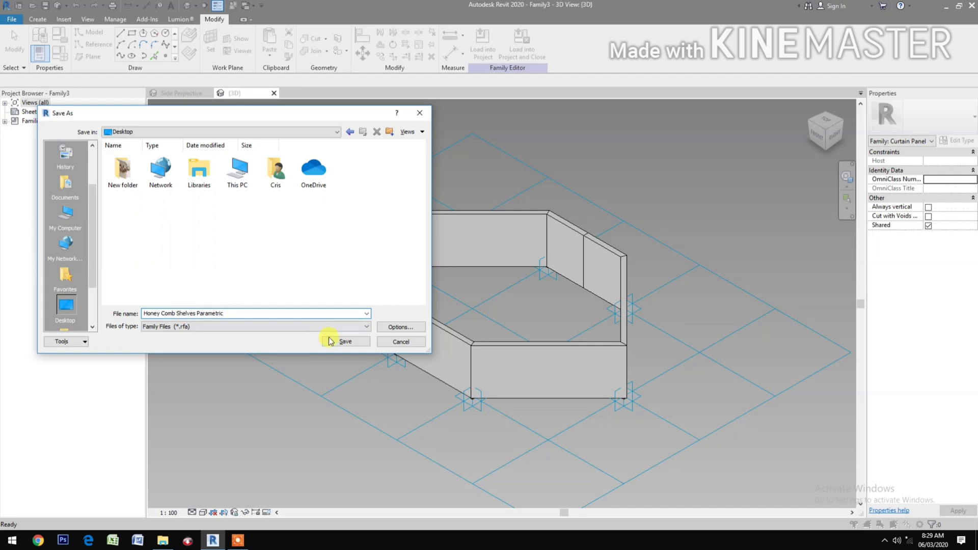
{"action": "left_click", "coordinate": [346, 342]}
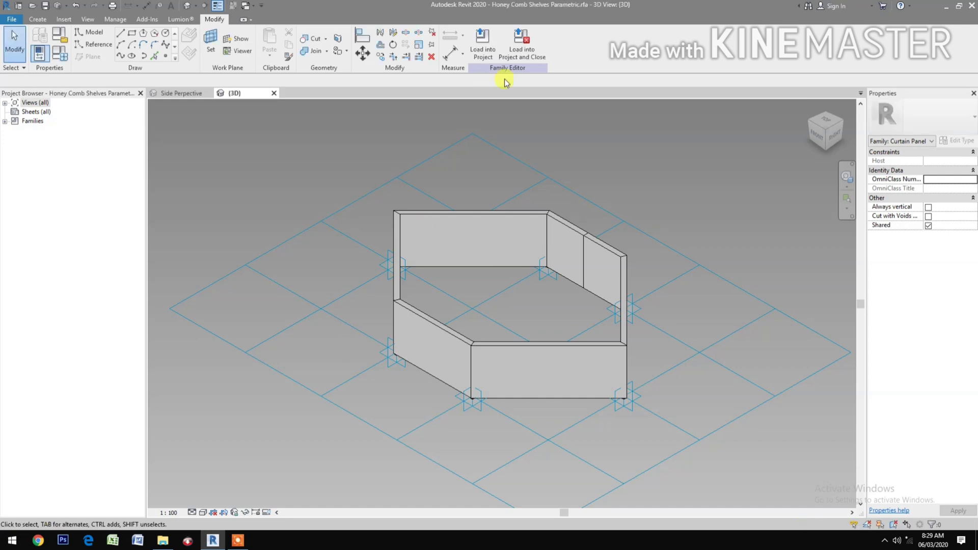
{"action": "left_click", "coordinate": [526, 56]}
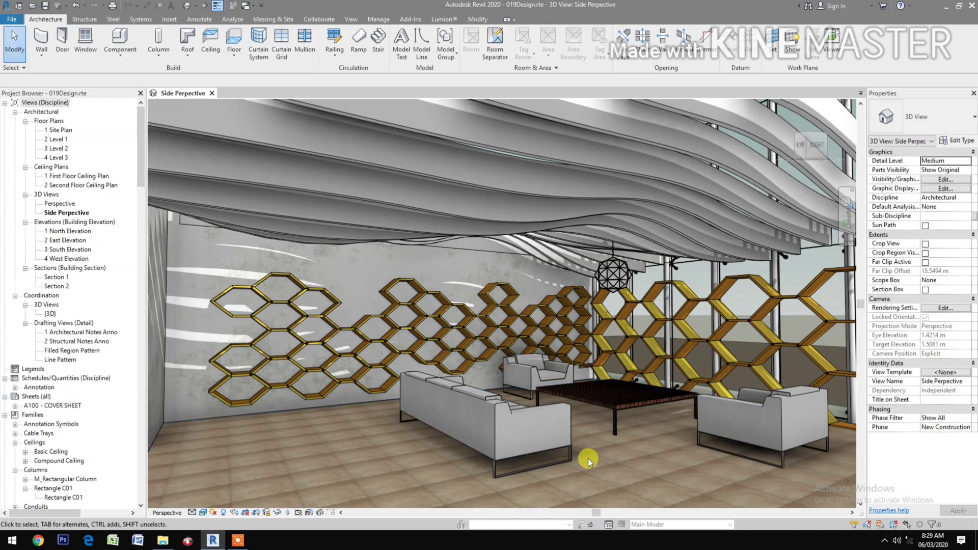
- Open the 2 Level 1 floor plan and switch the mass display to Show Mass Form and Floors
{"action": "left_click", "coordinate": [62, 139]}
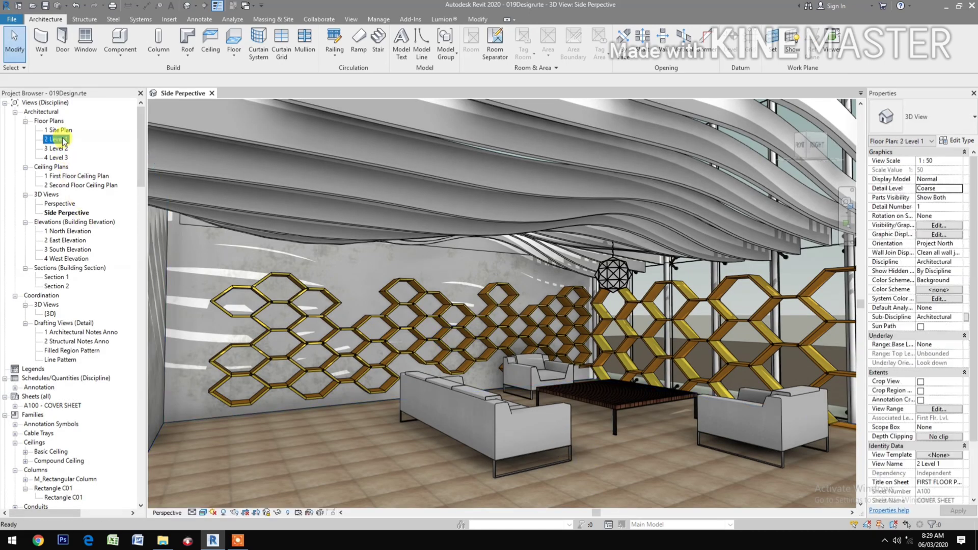
{"action": "double_click", "coordinate": [62, 139]}
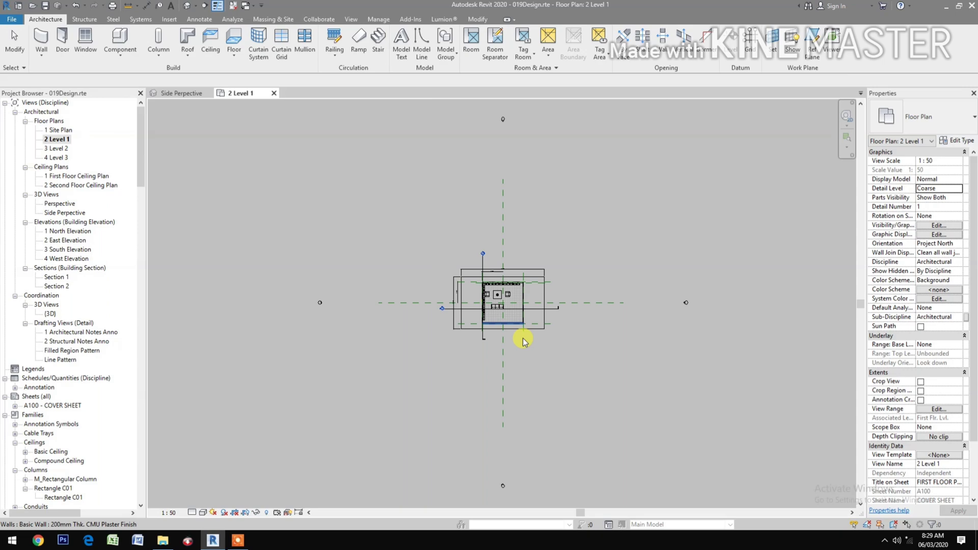
{"action": "scroll", "coordinate": [510, 293], "scroll_direction": "up", "scroll_amount": 8}
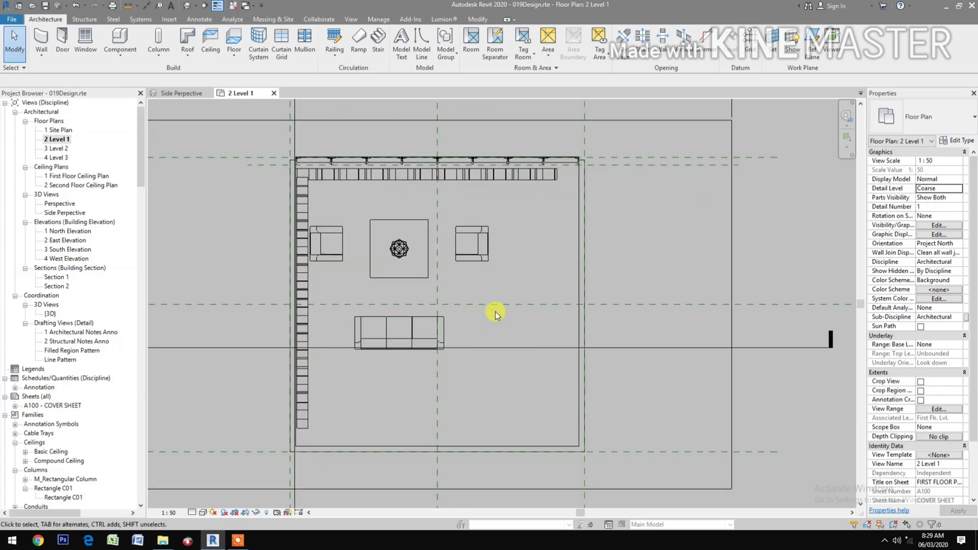
{"action": "scroll", "coordinate": [402, 316], "scroll_direction": "up", "scroll_amount": 4}
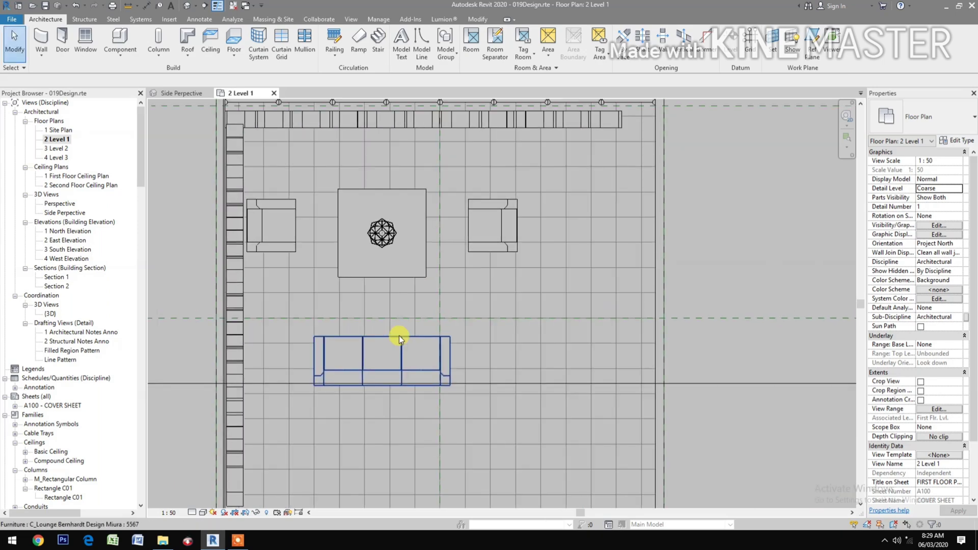
{"action": "left_click", "coordinate": [279, 20]}
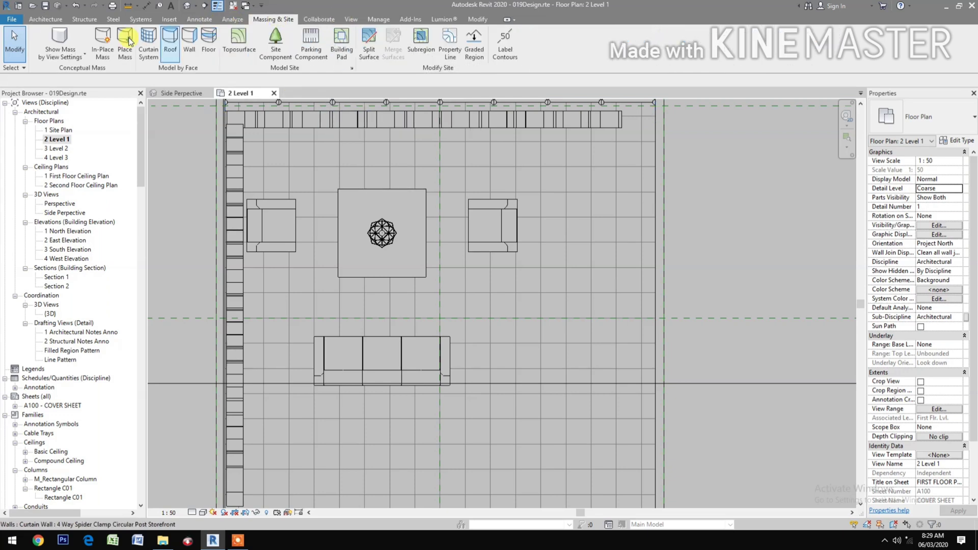
{"action": "left_click", "coordinate": [59, 40]}
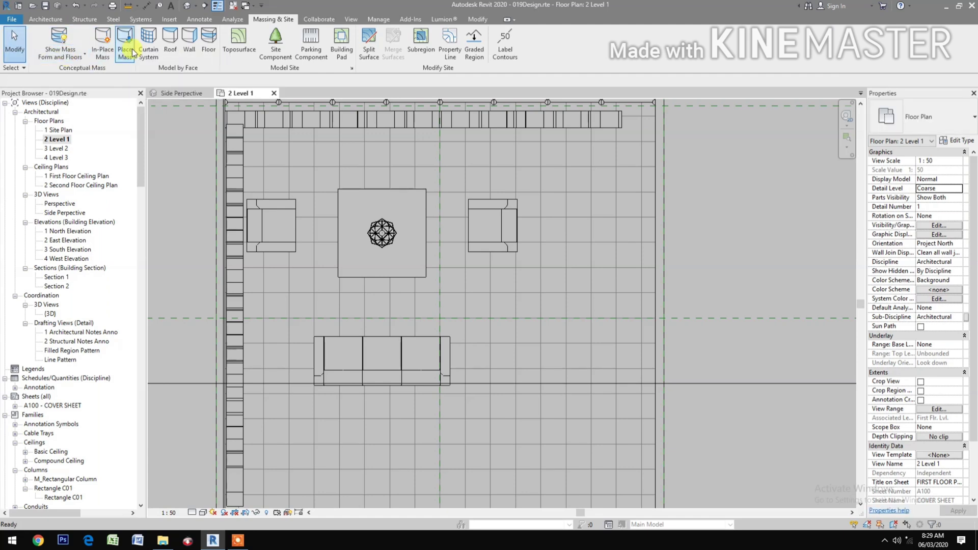
- Start an in-place mass with the proposed name and draw a vertical 2.5 m model line between the sofa and the east wall
{"action": "left_click", "coordinate": [103, 42]}
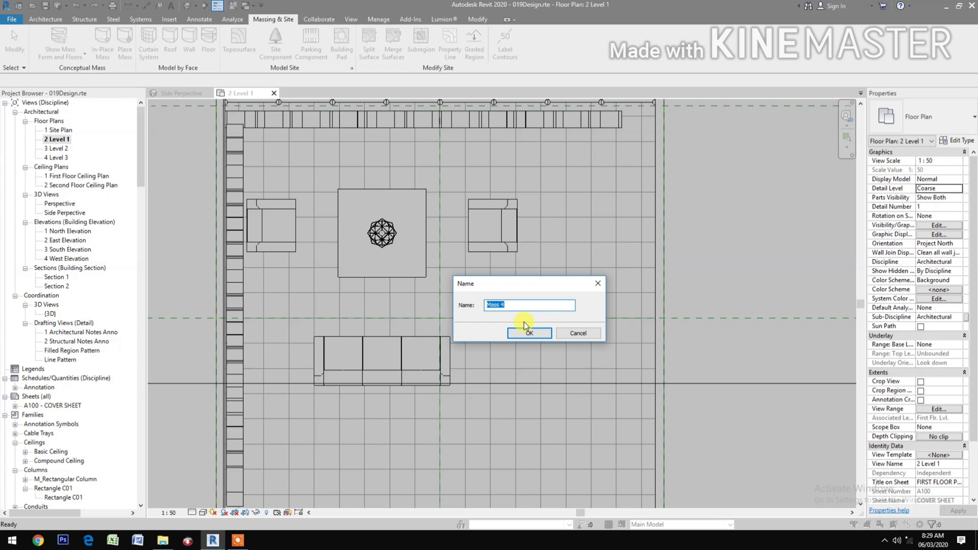
{"action": "left_click", "coordinate": [527, 332]}
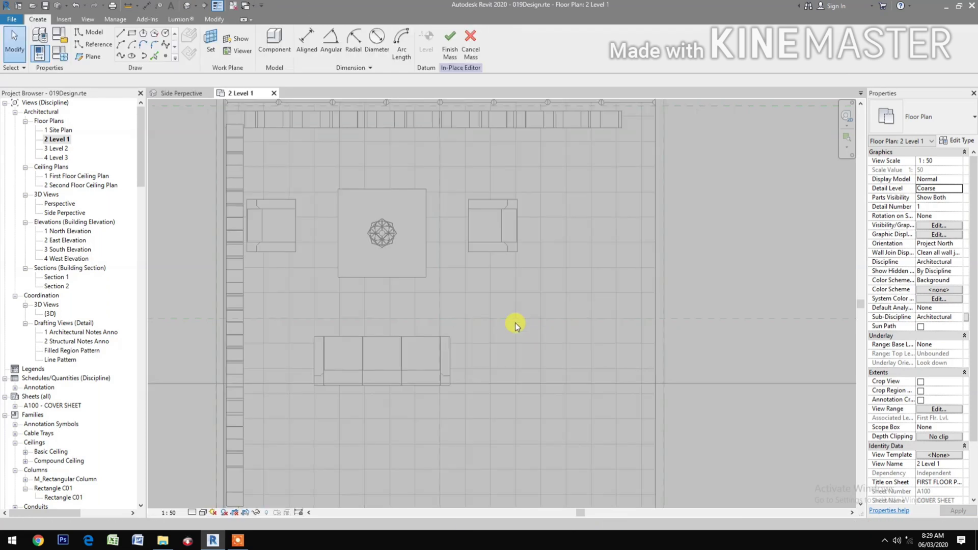
{"action": "left_click", "coordinate": [122, 35]}
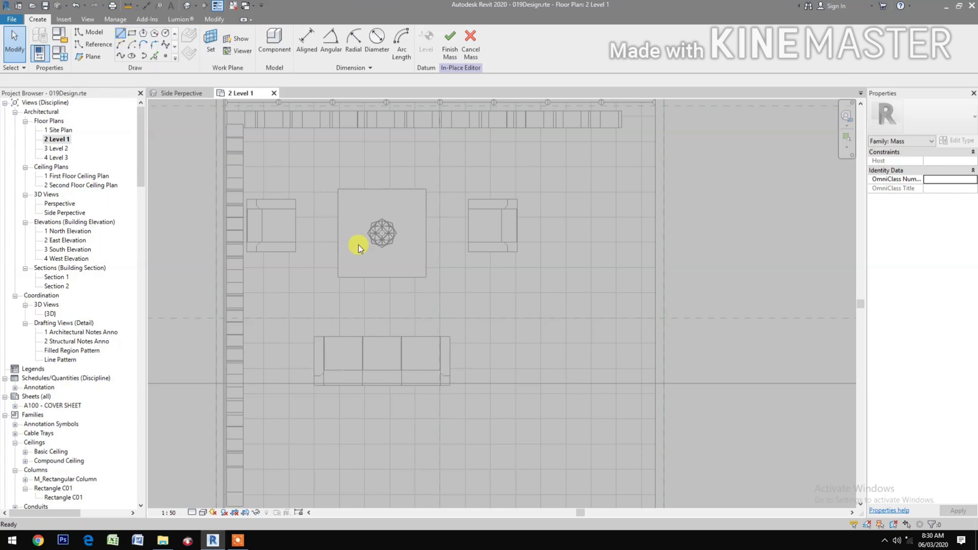
{"action": "left_click", "coordinate": [479, 403]}
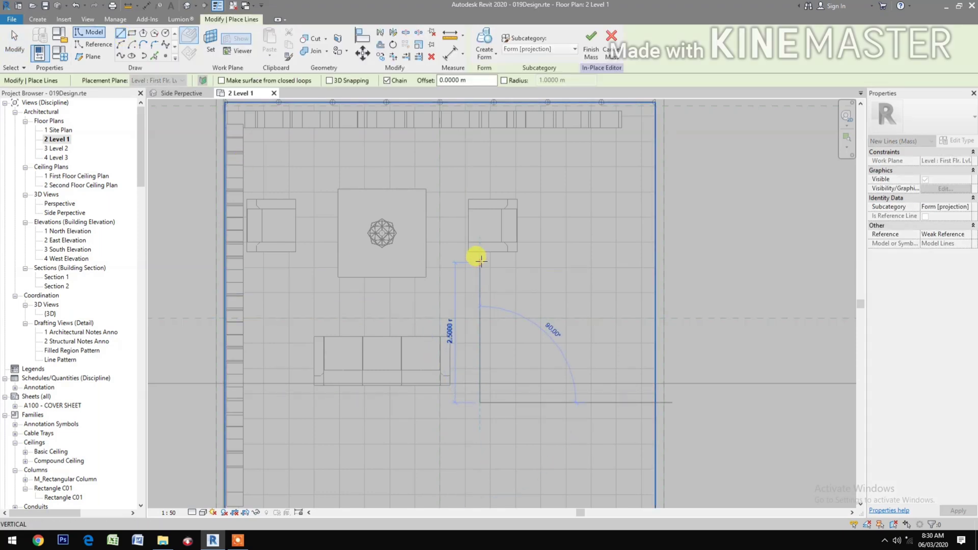
{"action": "type", "text": "2.5"}
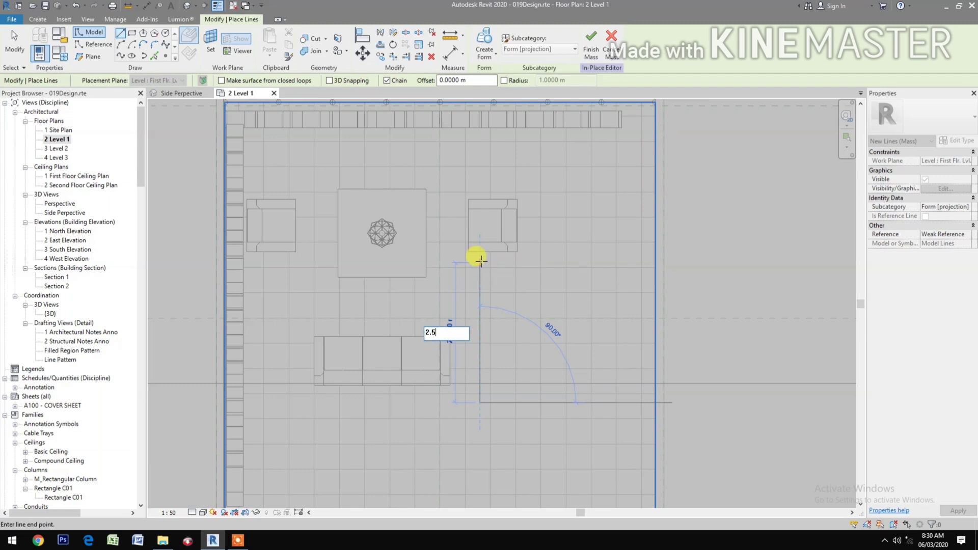
{"action": "key", "text": "Return"}
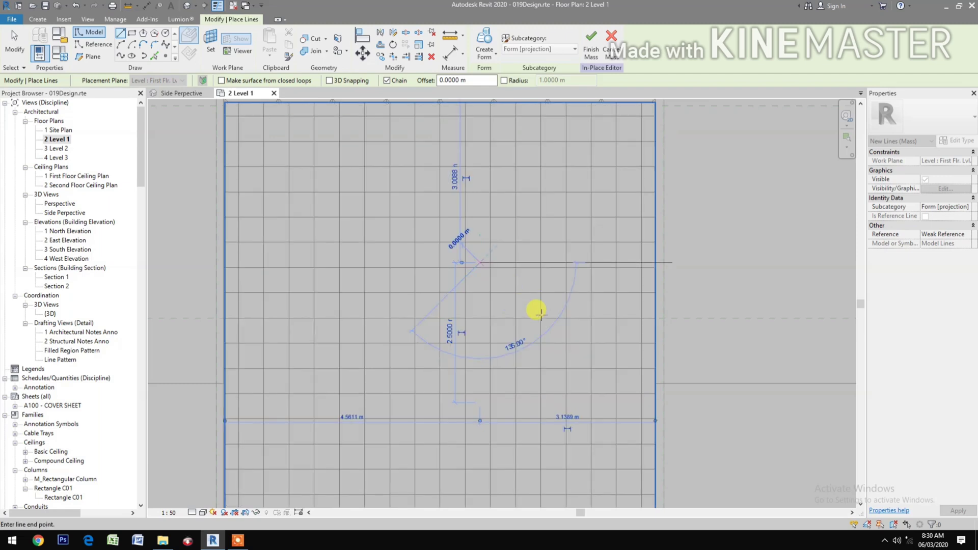
{"action": "key", "text": "Escape"}
{"action": "key", "text": "Escape"}
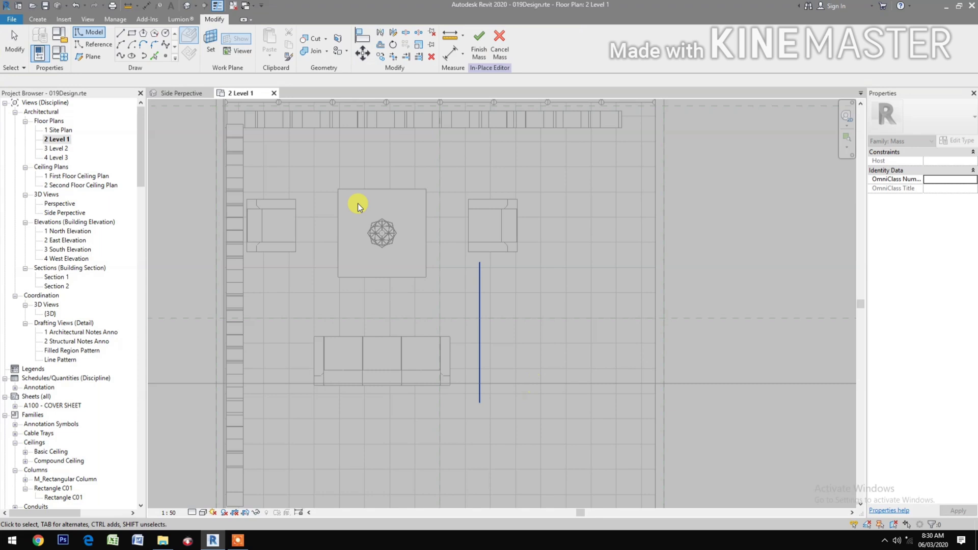
- In the Side Perspective view, create a vertical surface form from the 2.5 m line
{"action": "left_click", "coordinate": [177, 94]}
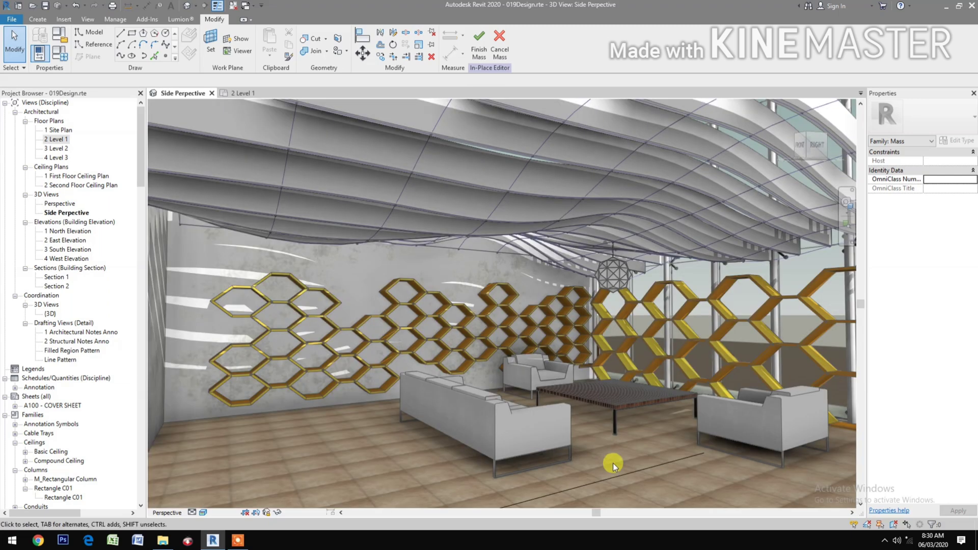
{"action": "left_click", "coordinate": [642, 469]}
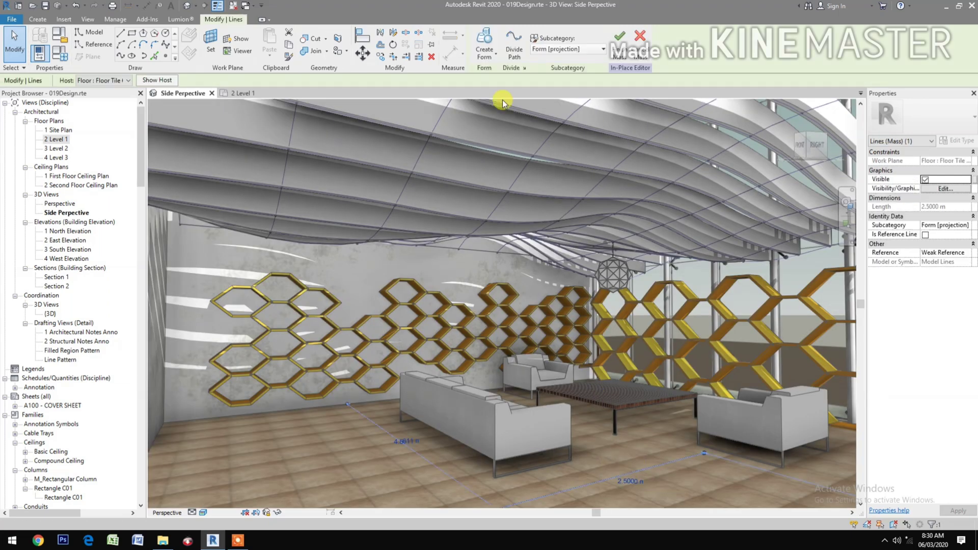
{"action": "left_click", "coordinate": [484, 44]}
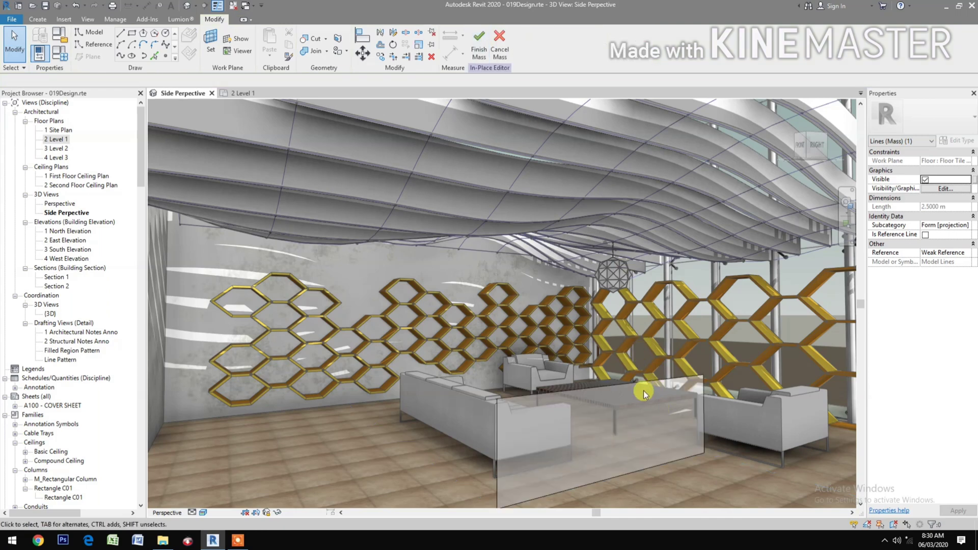
{"action": "key", "text": "Escape"}
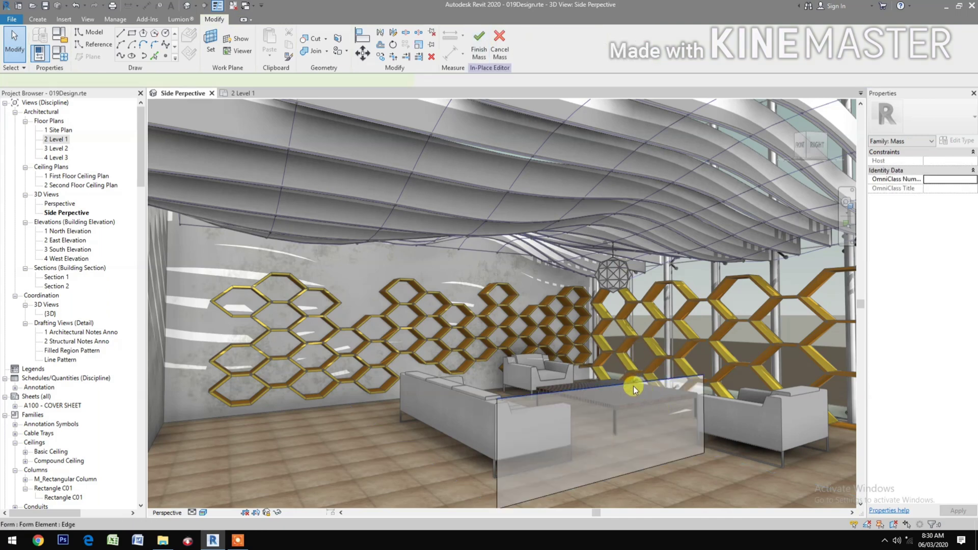
- Raise the top edge of the surface form to a height of 1.5 m
{"action": "left_click", "coordinate": [633, 387]}
{"action": "left_click", "coordinate": [501, 447]}
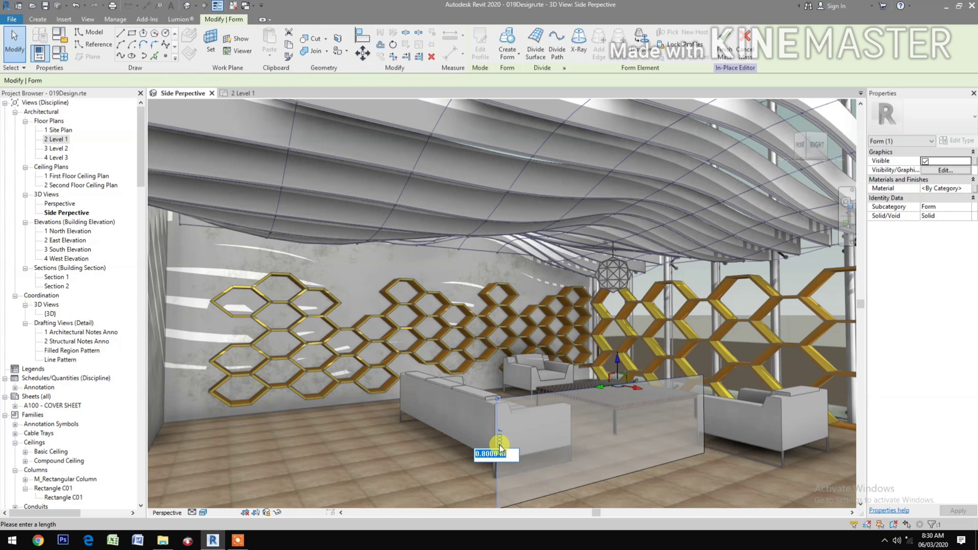
{"action": "type", "text": "2"}
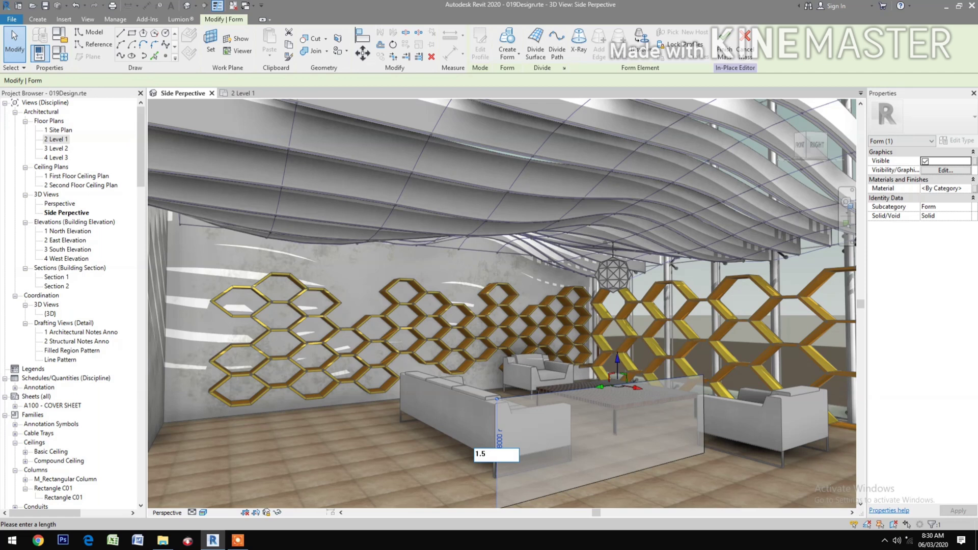
{"action": "key", "text": "Return"}
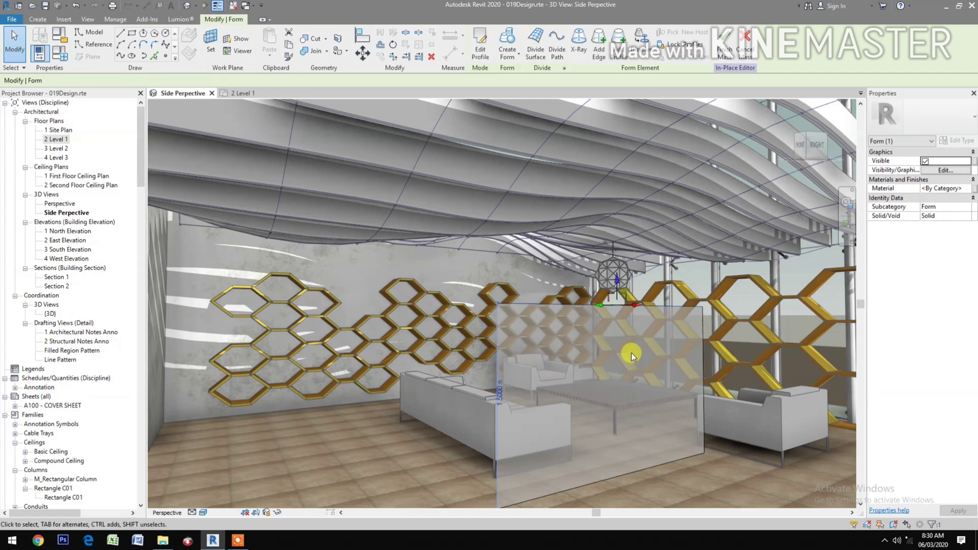
{"action": "key", "text": "Escape"}
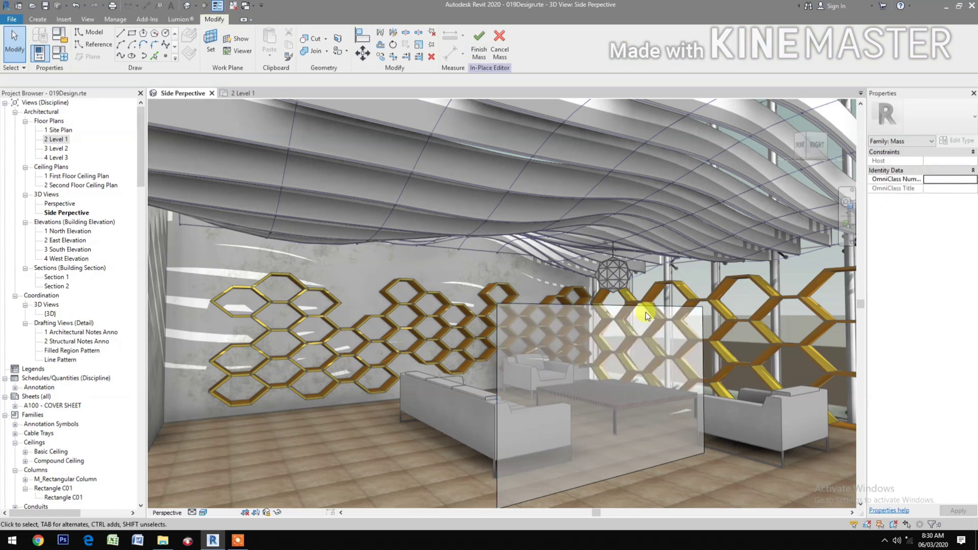
- Divide the vertical surface of the mass and apply the Hexagon pattern to it
{"action": "left_click", "coordinate": [647, 312]}
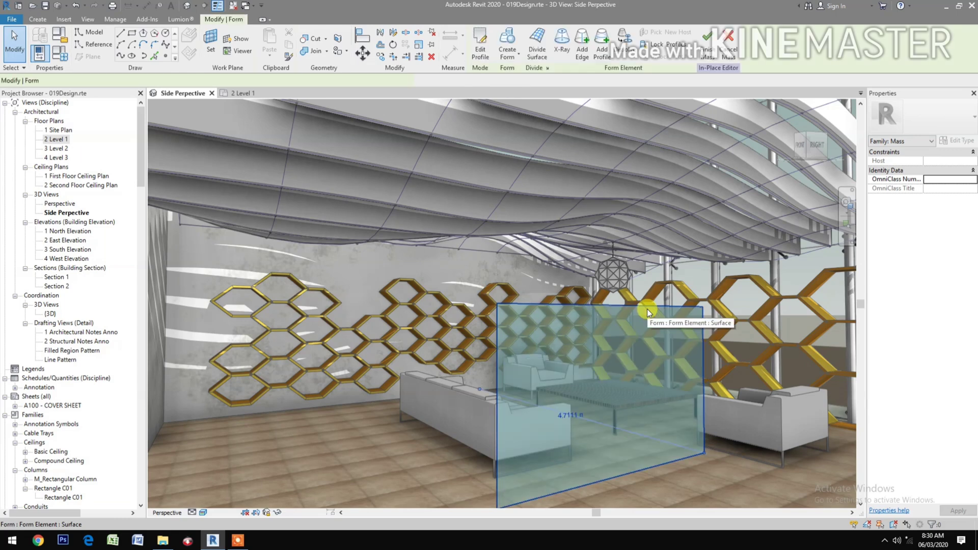
{"action": "left_click", "coordinate": [539, 41]}
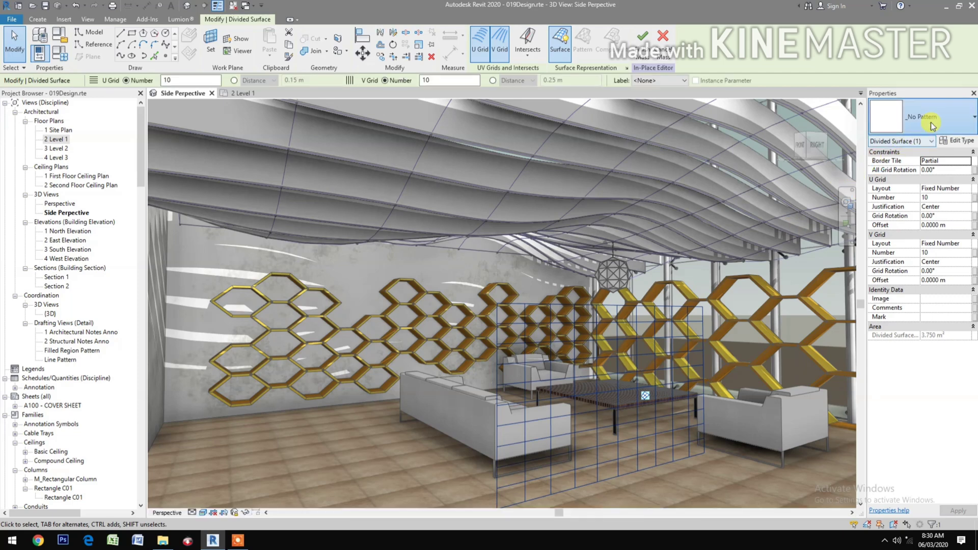
{"action": "left_click", "coordinate": [931, 122]}
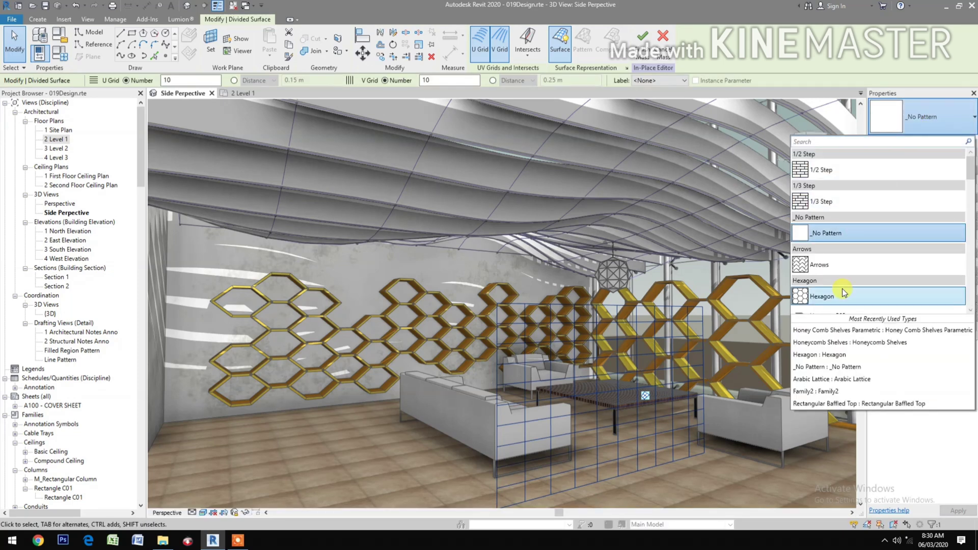
{"action": "left_click", "coordinate": [842, 290]}
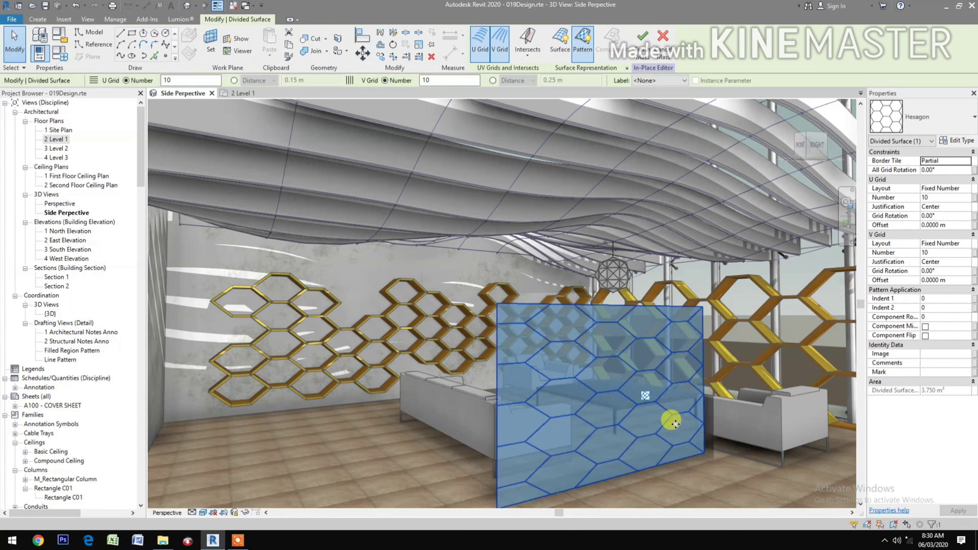
- Set the divided surface's U grid number to 10 and V grid number to 15, and apply the Honey Comb Shelves Parametric panel
{"action": "left_click", "coordinate": [941, 198]}
{"action": "type", "text": "1"}
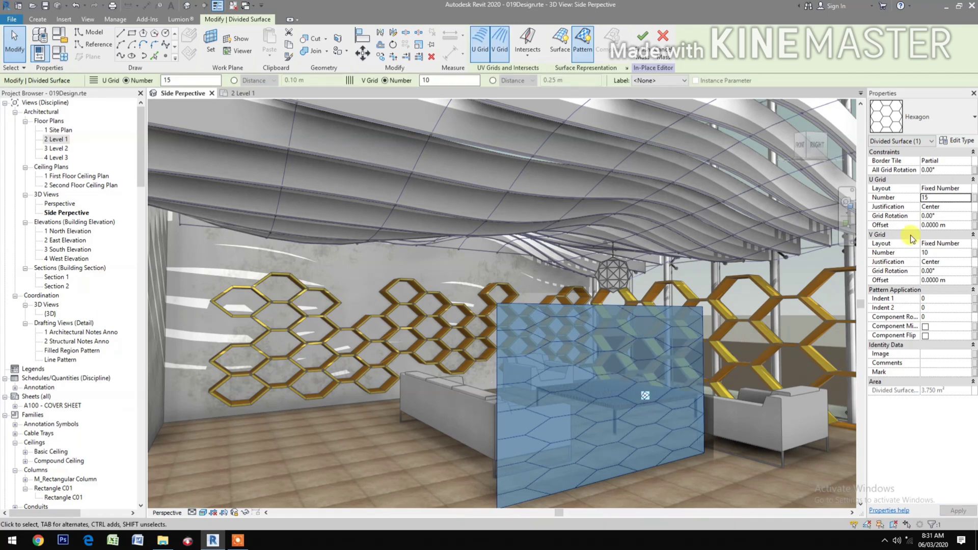
{"action": "left_click", "coordinate": [944, 197]}
{"action": "type", "text": "10"}
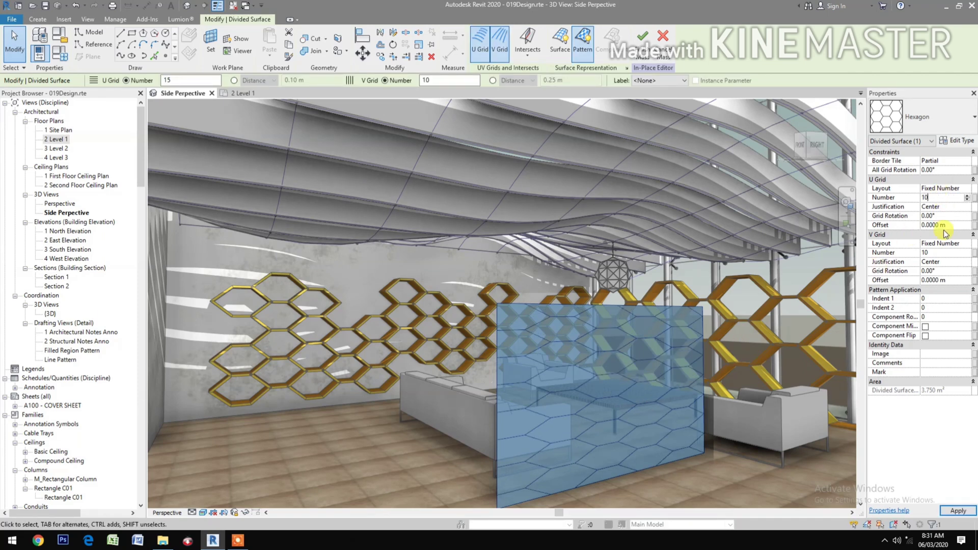
{"action": "left_click", "coordinate": [949, 253]}
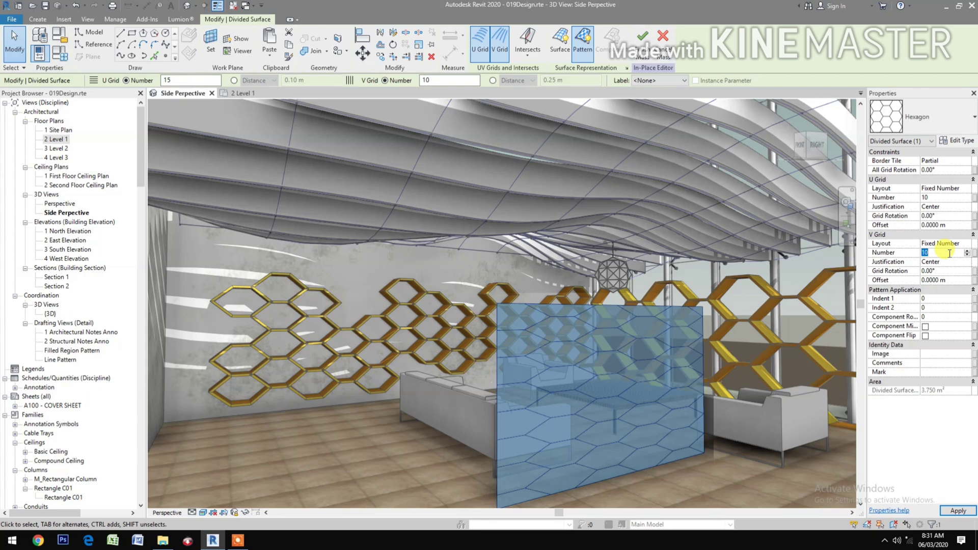
{"action": "type", "text": "15"}
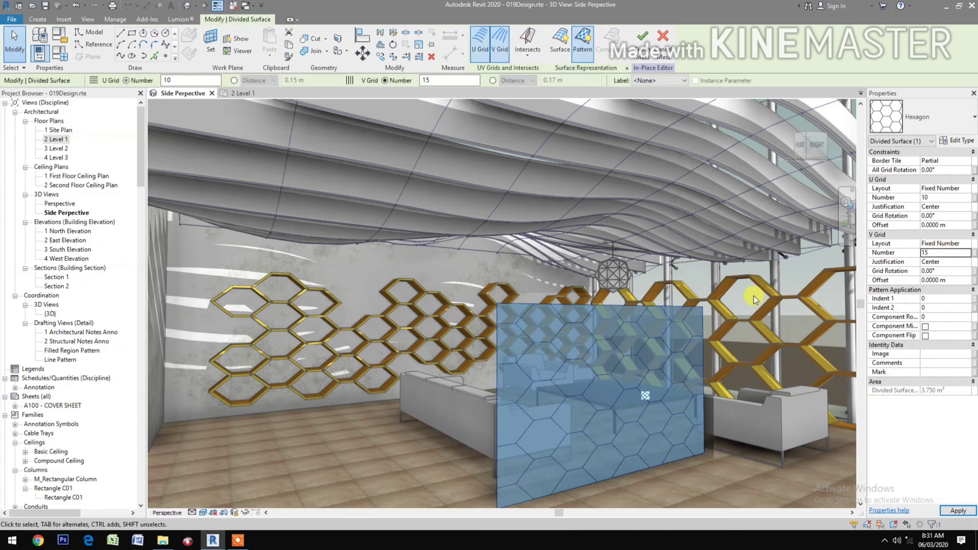
{"action": "left_click", "coordinate": [924, 127]}
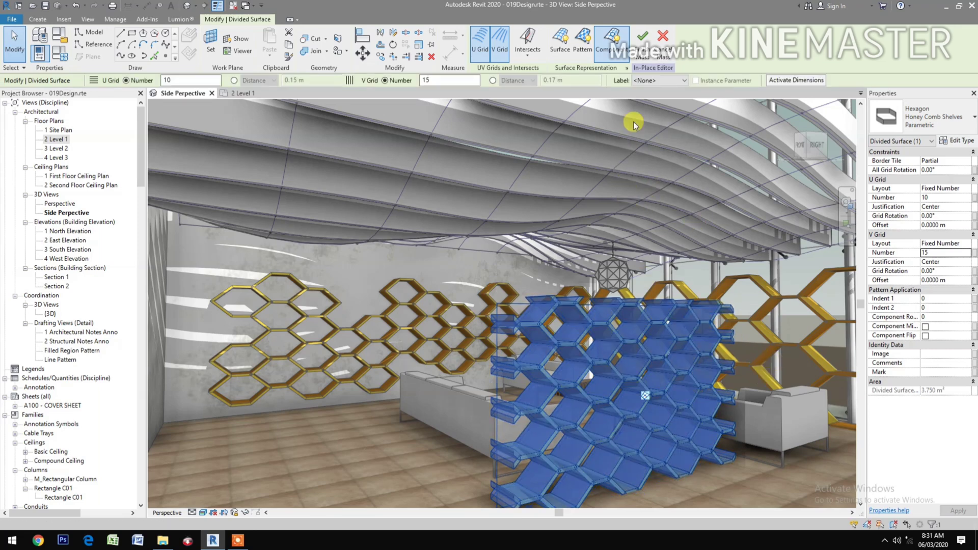
{"action": "left_click", "coordinate": [392, 372]}
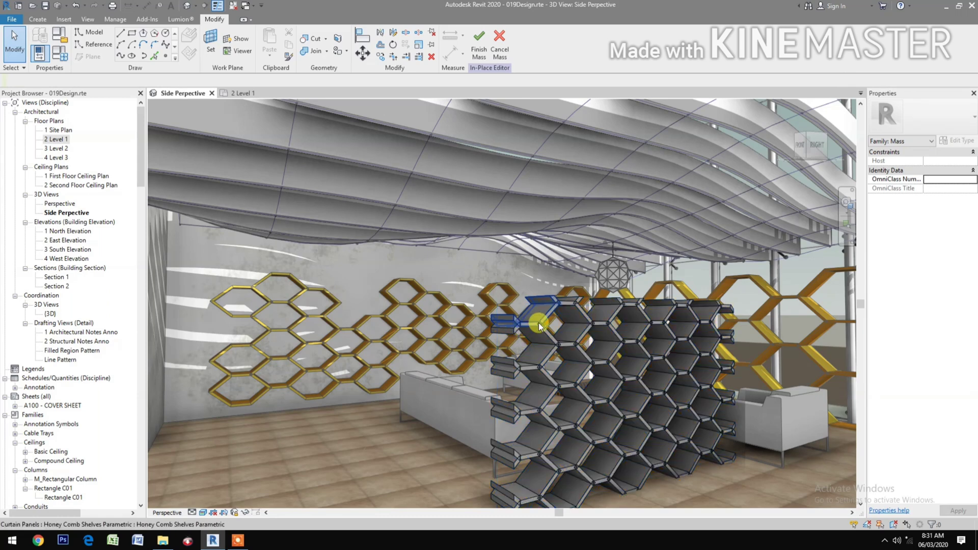
- Set the Width type parameter of the Honey Comb Shelves Parametric panel to 0.02 m
{"action": "left_click", "coordinate": [539, 322]}
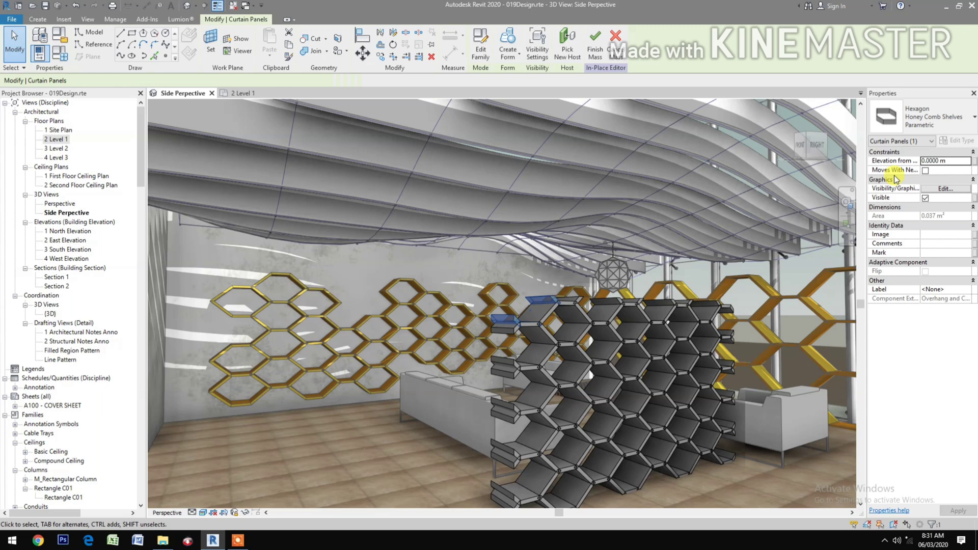
{"action": "left_click", "coordinate": [964, 141]}
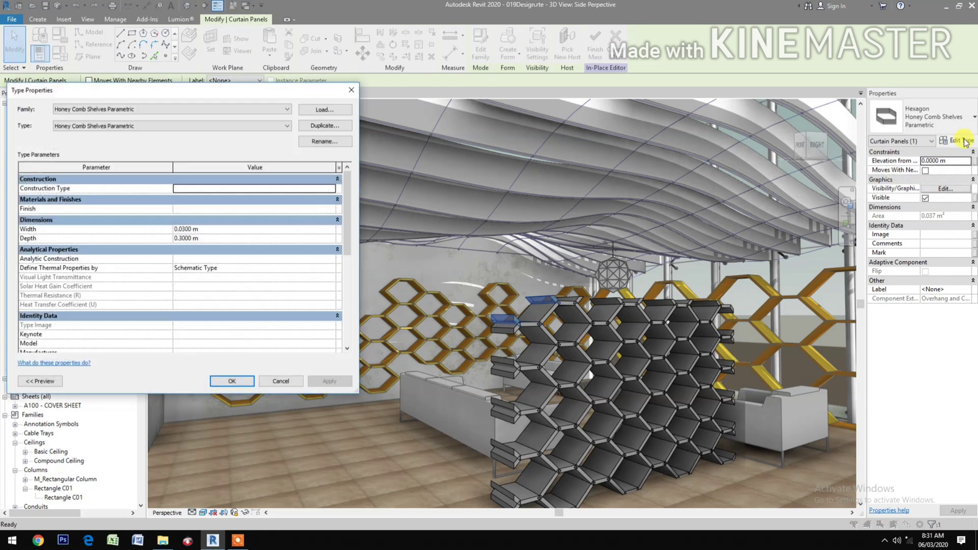
{"action": "left_click", "coordinate": [222, 229]}
{"action": "type", "text": ".0"}
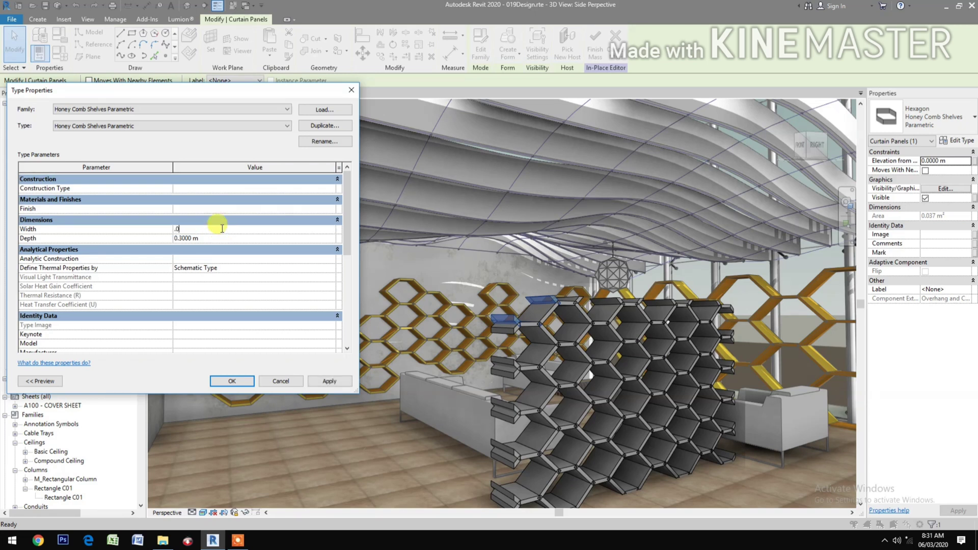
{"action": "type", "text": "2"}
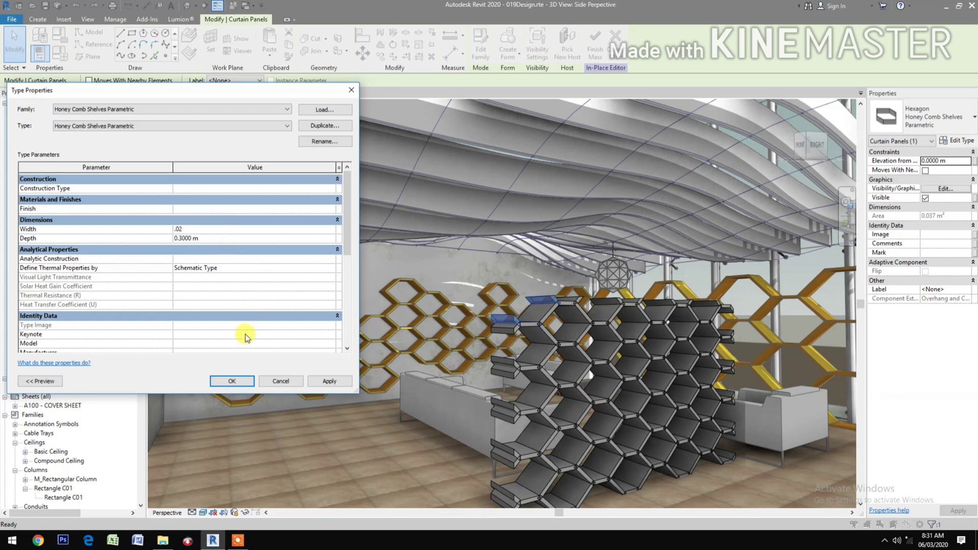
{"action": "left_click", "coordinate": [233, 381]}
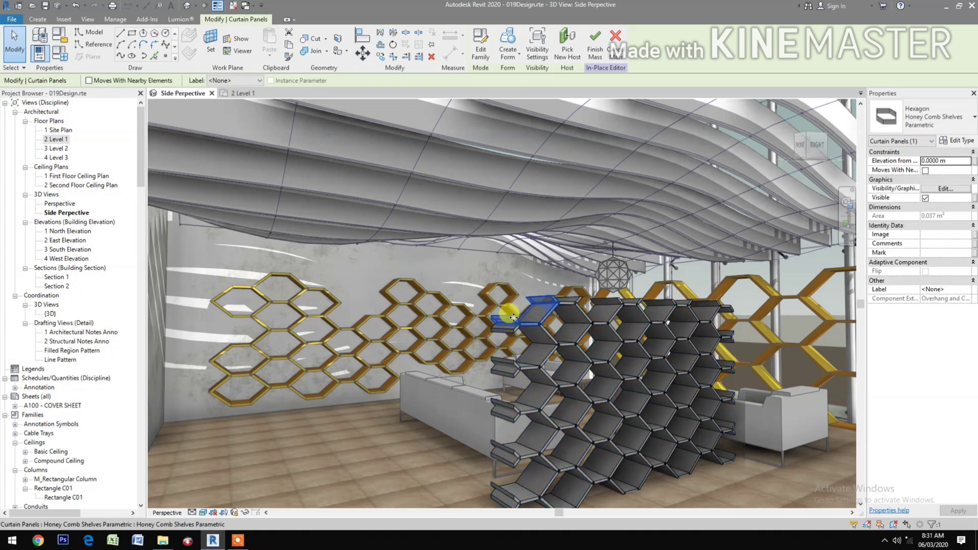
- Delete the incomplete border panels one by one down the near vertical edge of the honeycomb partition, beside the sofa
{"action": "left_click", "coordinate": [511, 347]}
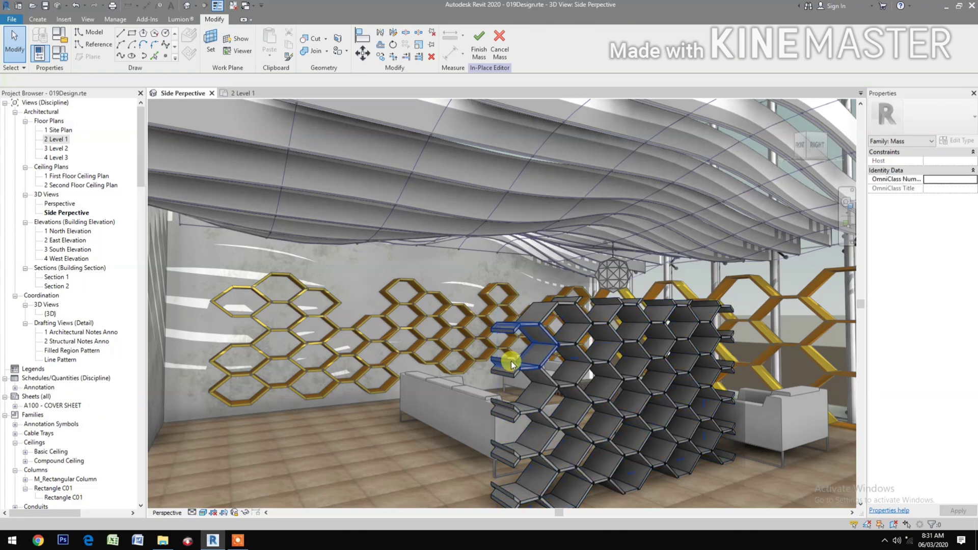
{"action": "left_click", "coordinate": [511, 362]}
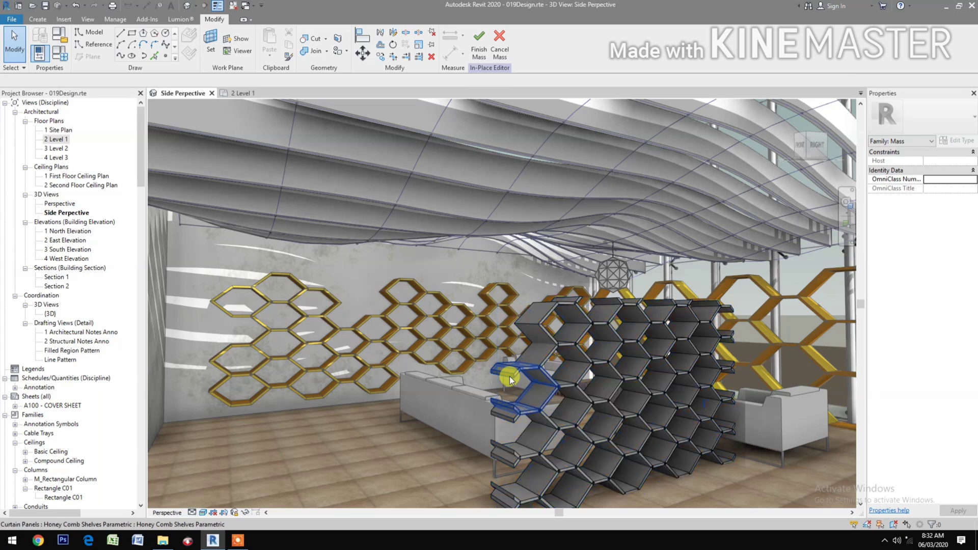
{"action": "left_click", "coordinate": [506, 376]}
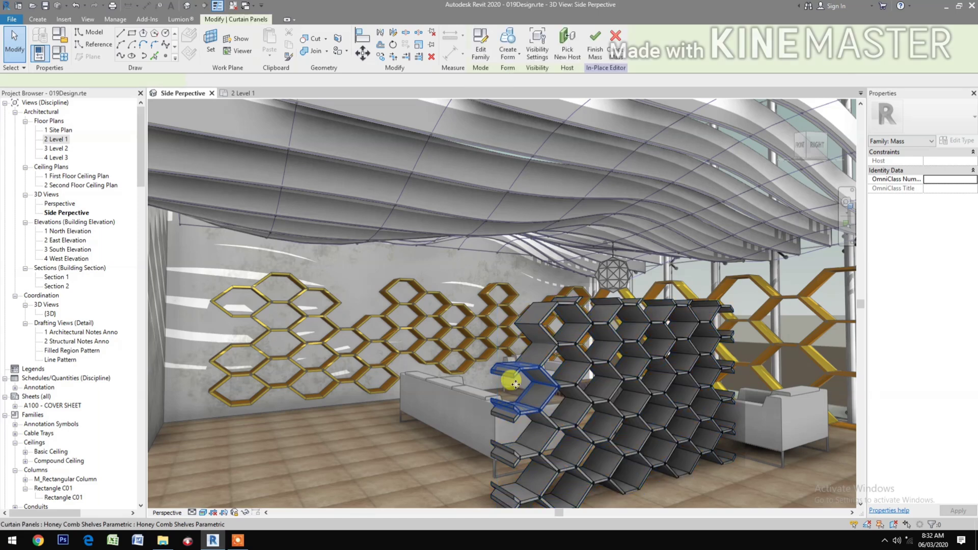
{"action": "left_click", "coordinate": [512, 417]}
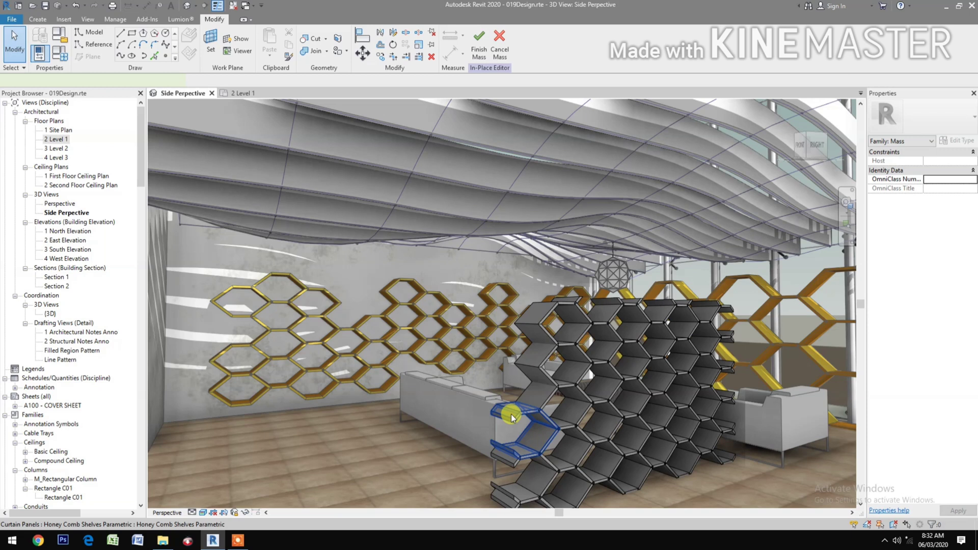
{"action": "left_click", "coordinate": [514, 461]}
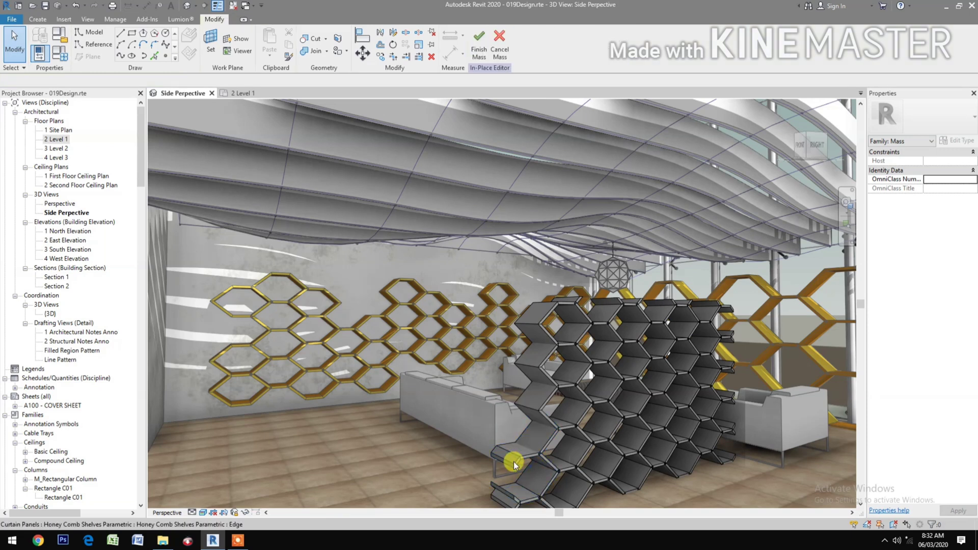
{"action": "left_click", "coordinate": [524, 456]}
{"action": "key", "text": "Tab"}
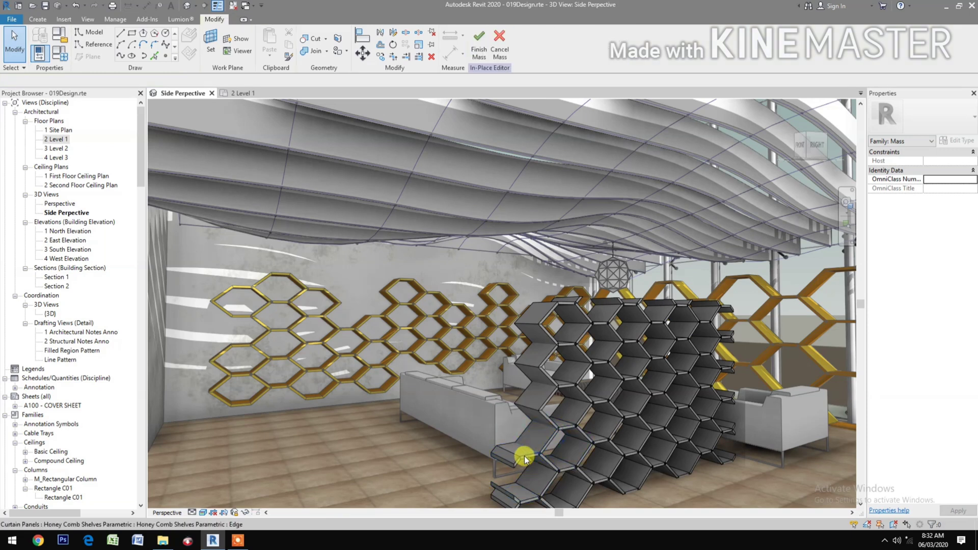
{"action": "key", "text": "Tab"}
{"action": "key", "text": "Tab"}
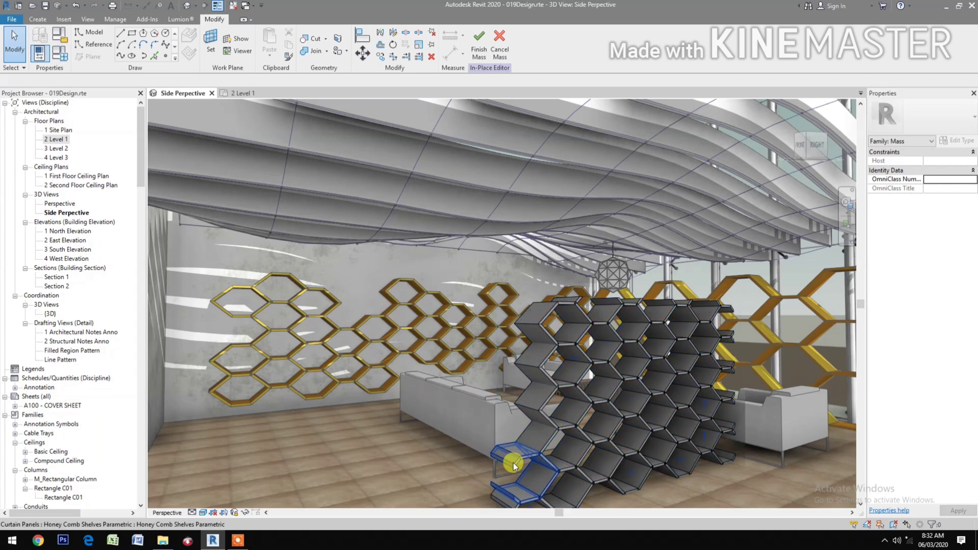
{"action": "left_click", "coordinate": [514, 463]}
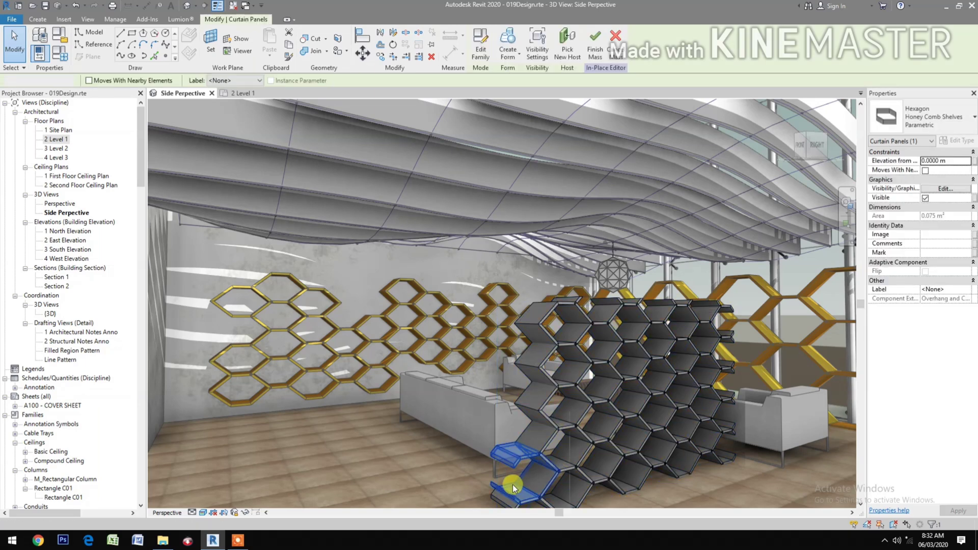
{"action": "left_click", "coordinate": [514, 502]}
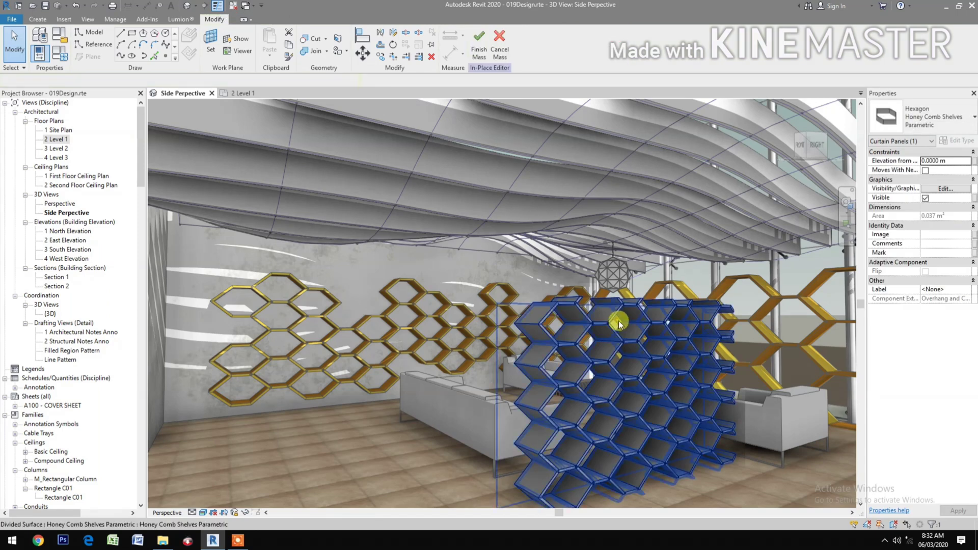
{"action": "left_click", "coordinate": [769, 468]}
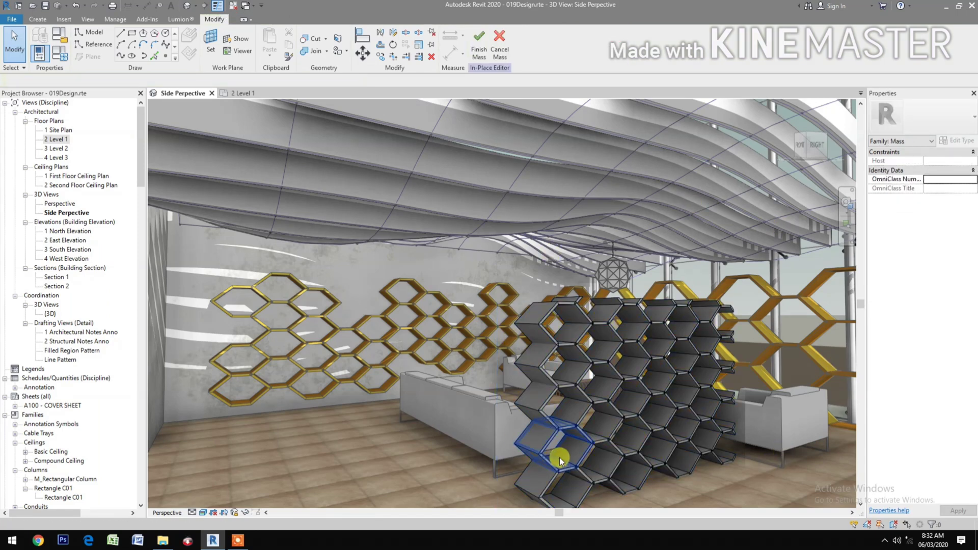